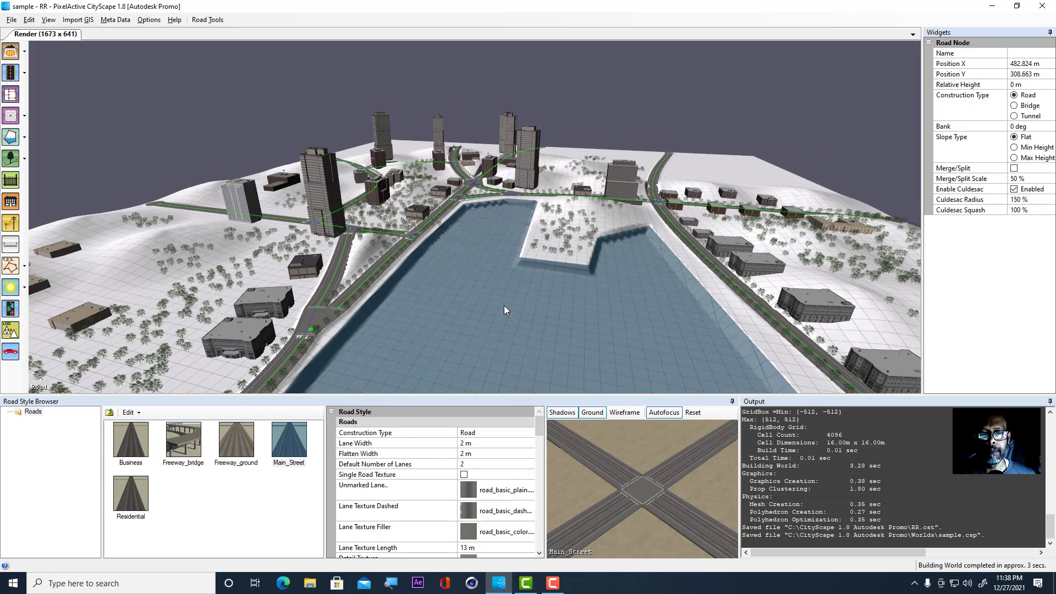
Step: Run the physics simulation on all tiles of the sample terrain
scroll(504, 306, down, 3)
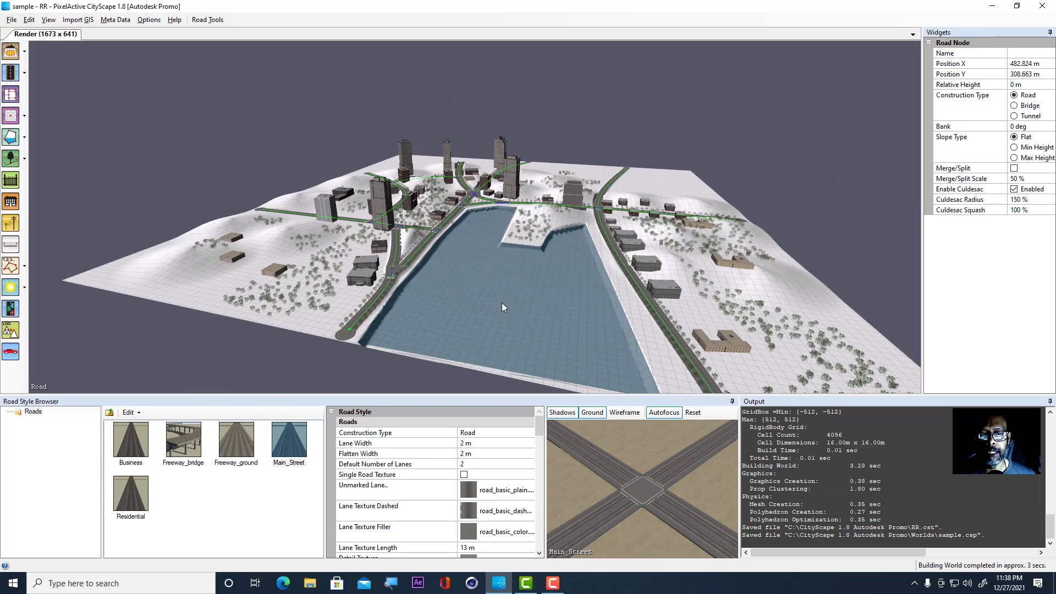
middle_drag(501, 303, 539, 320)
scroll(539, 319, up, 4)
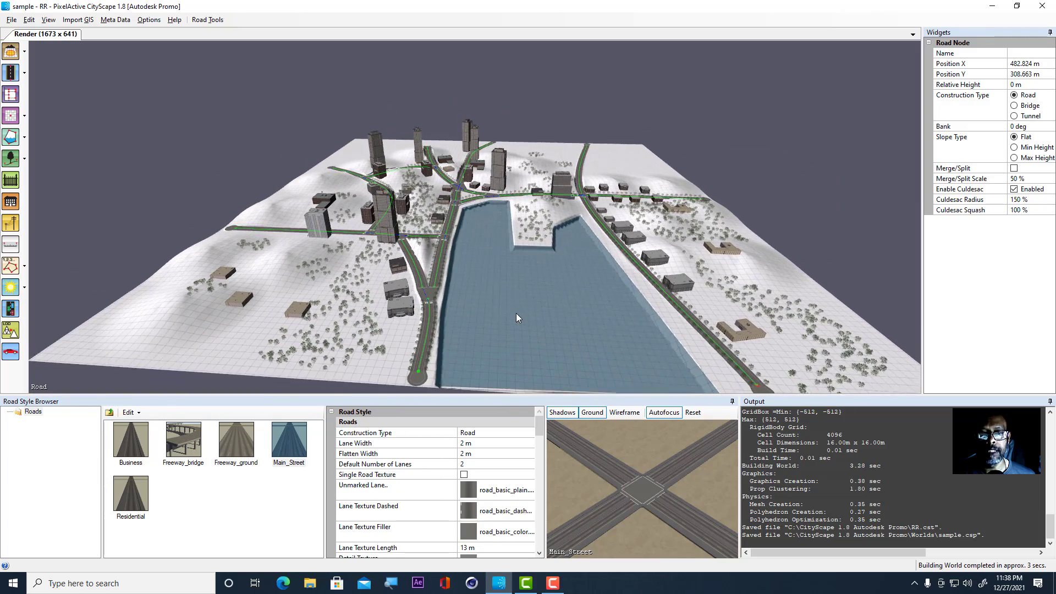
scroll(516, 317, up, 1)
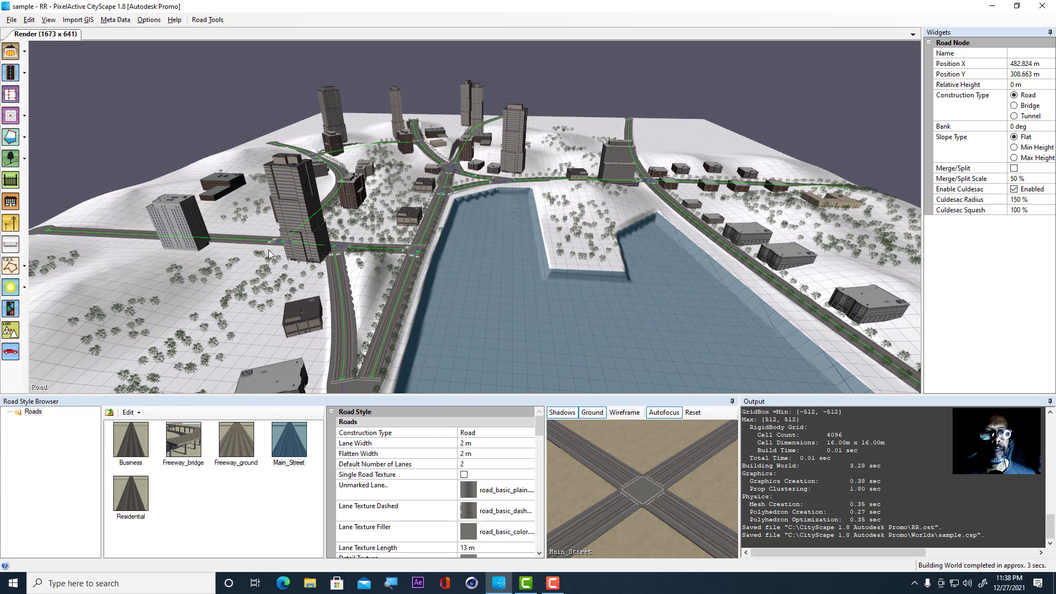
click(15, 355)
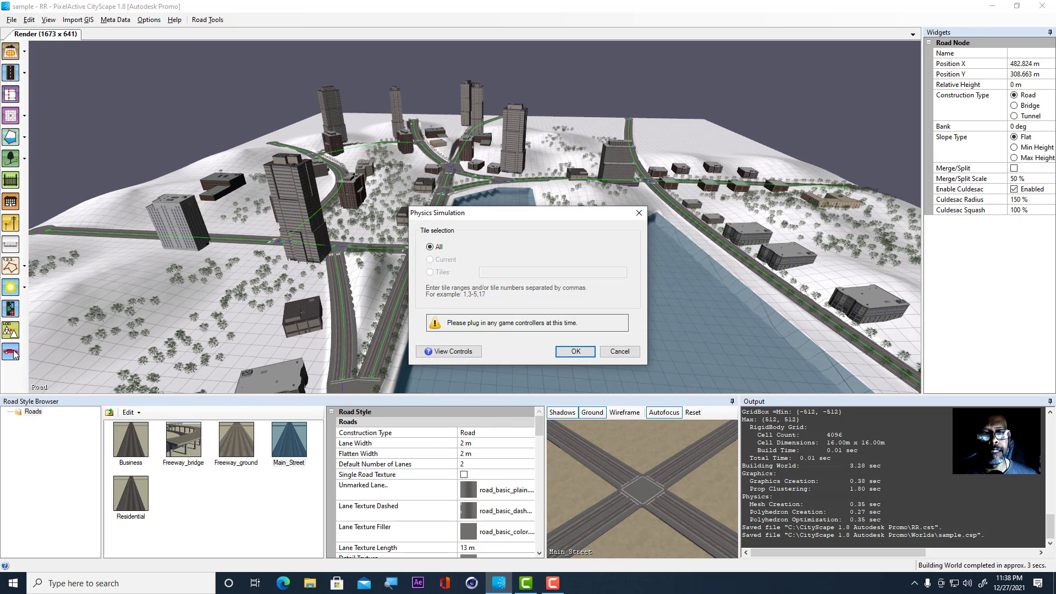
click(569, 352)
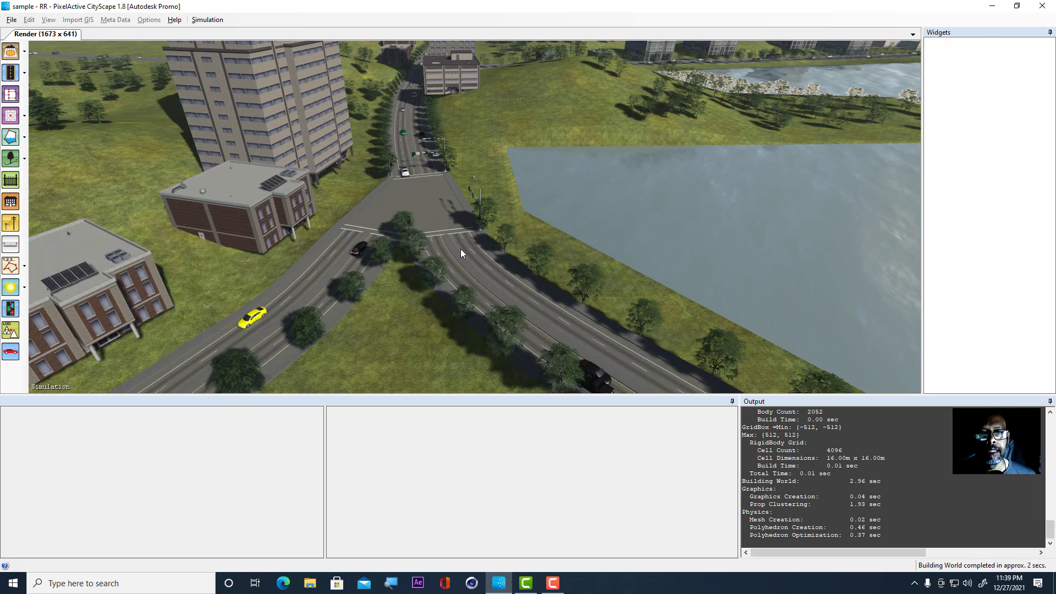
Step: Examine the simulated city from above, following the traffic around the triangular road junction beside the lake
scroll(457, 237, down, 3)
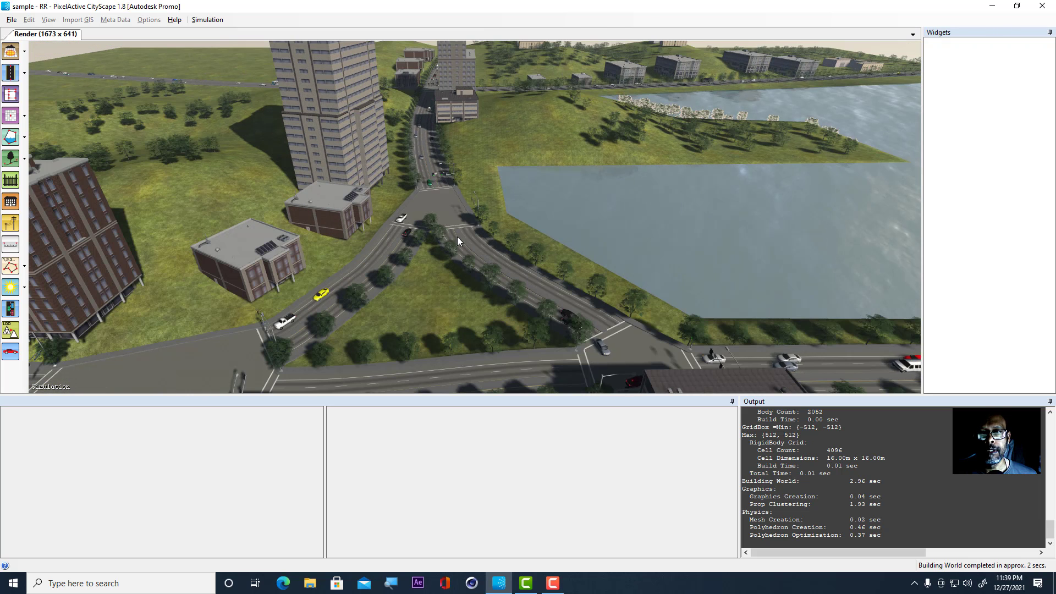
scroll(458, 239, down, 4)
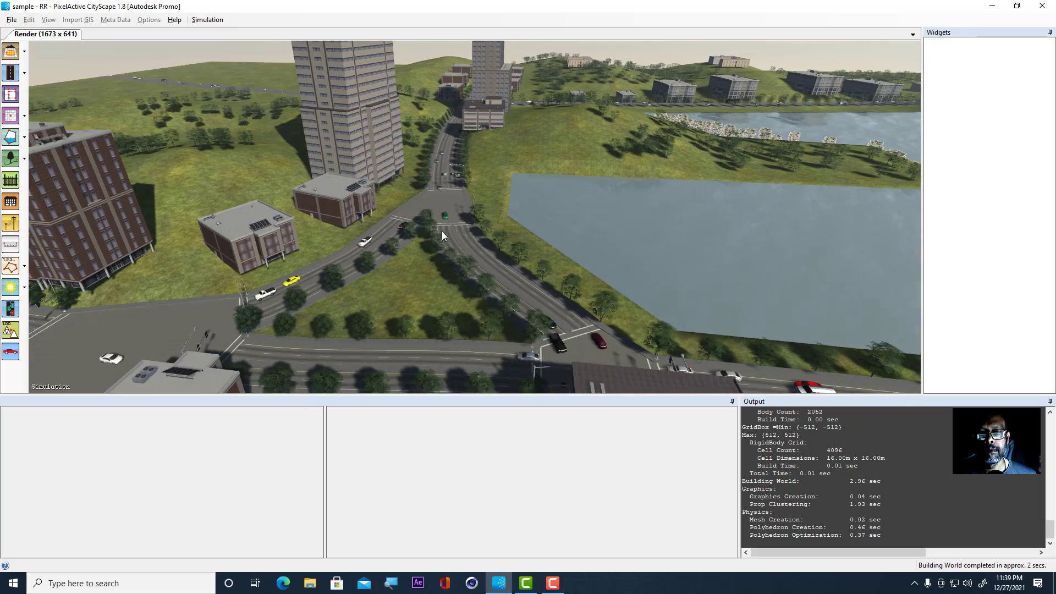
mouse_move(441, 231)
middle_down()
mouse_move(418, 220)
mouse_move(543, 199)
mouse_move(424, 207)
mouse_move(471, 269)
mouse_move(440, 248)
middle_up()
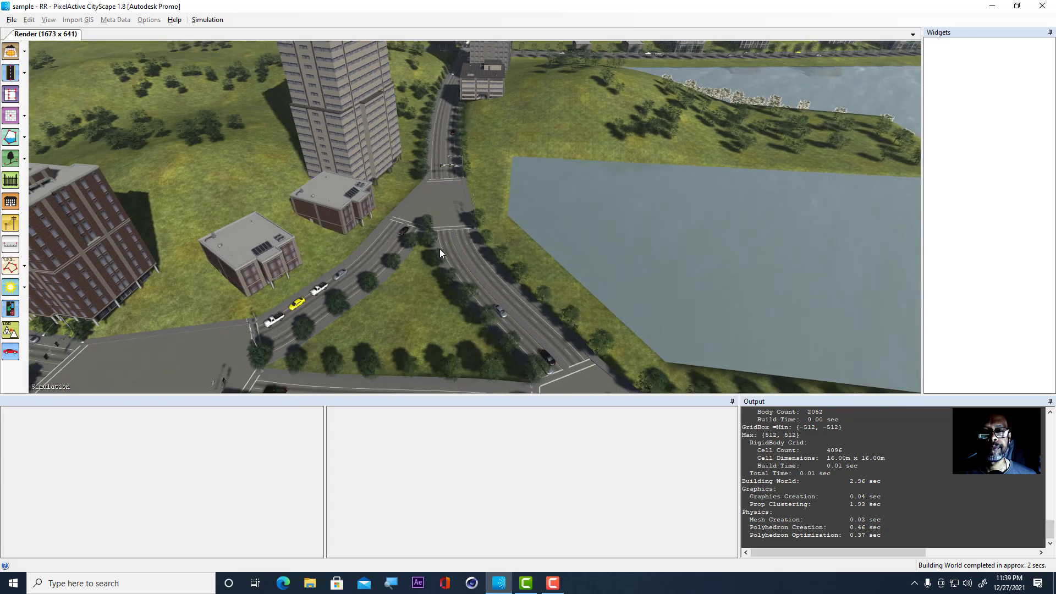
scroll(455, 253, down, 4)
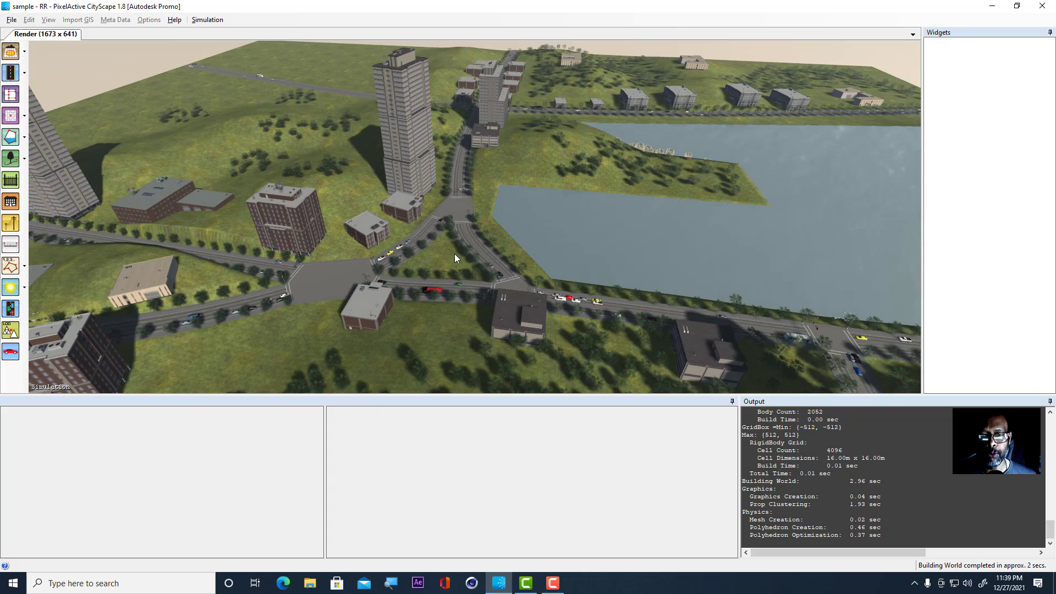
middle_drag(464, 242, 475, 262)
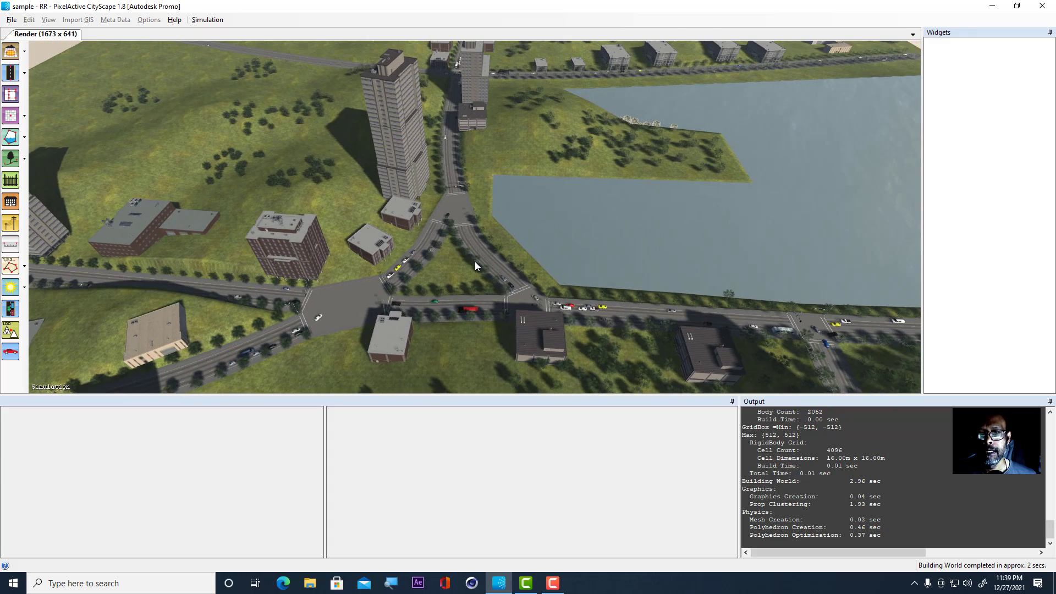
scroll(476, 266, down, 4)
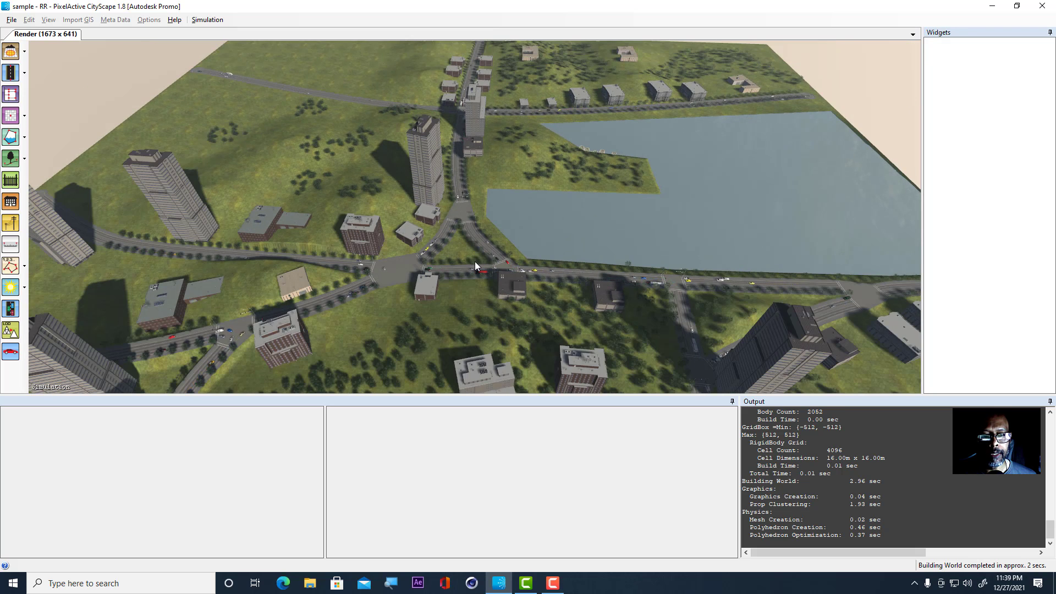
scroll(476, 267, up, 3)
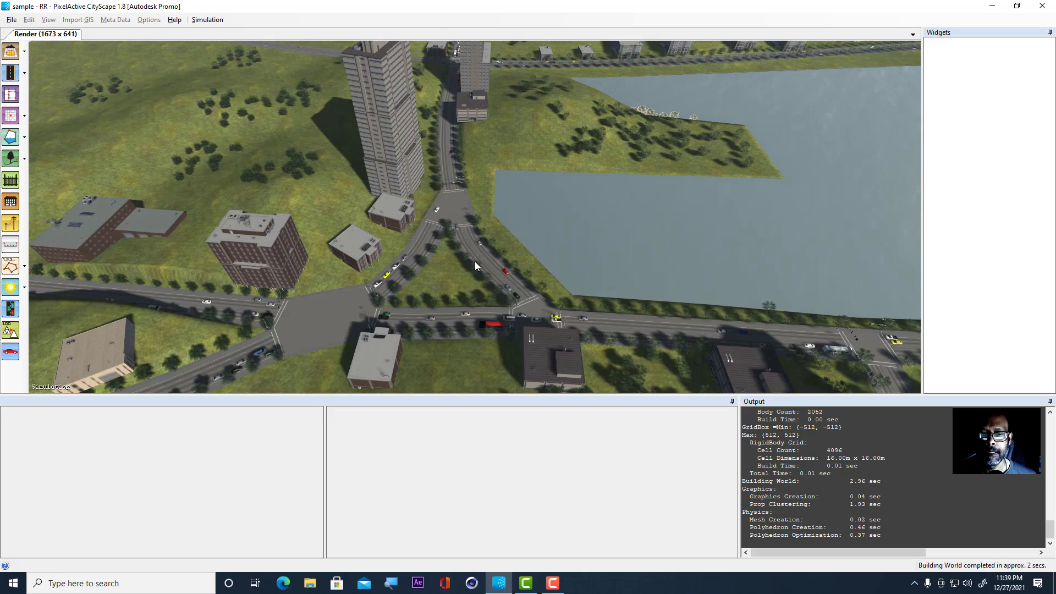
scroll(474, 262, down, 2)
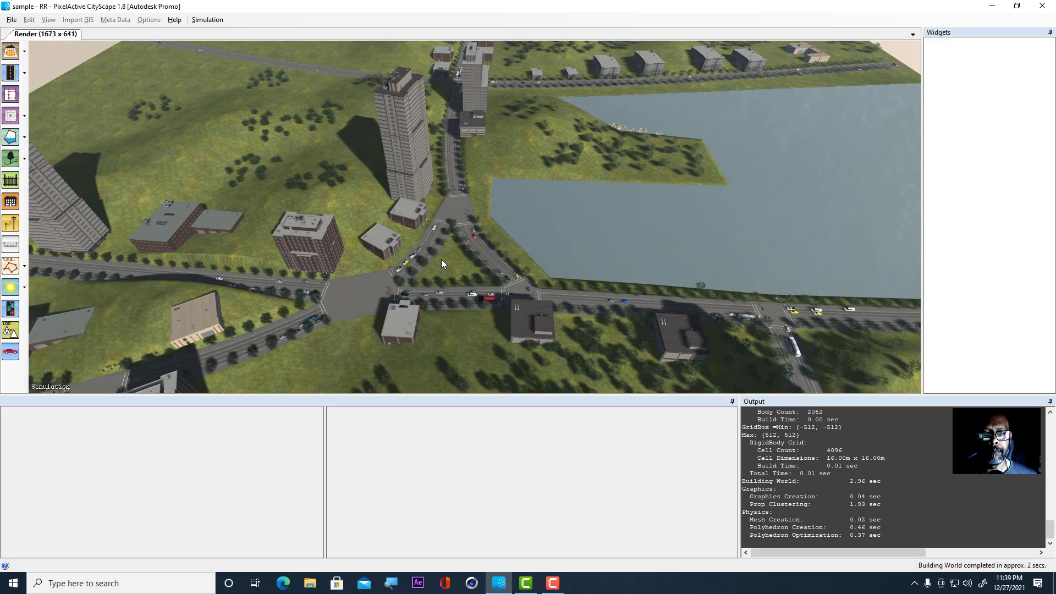
scroll(438, 256, down, 2)
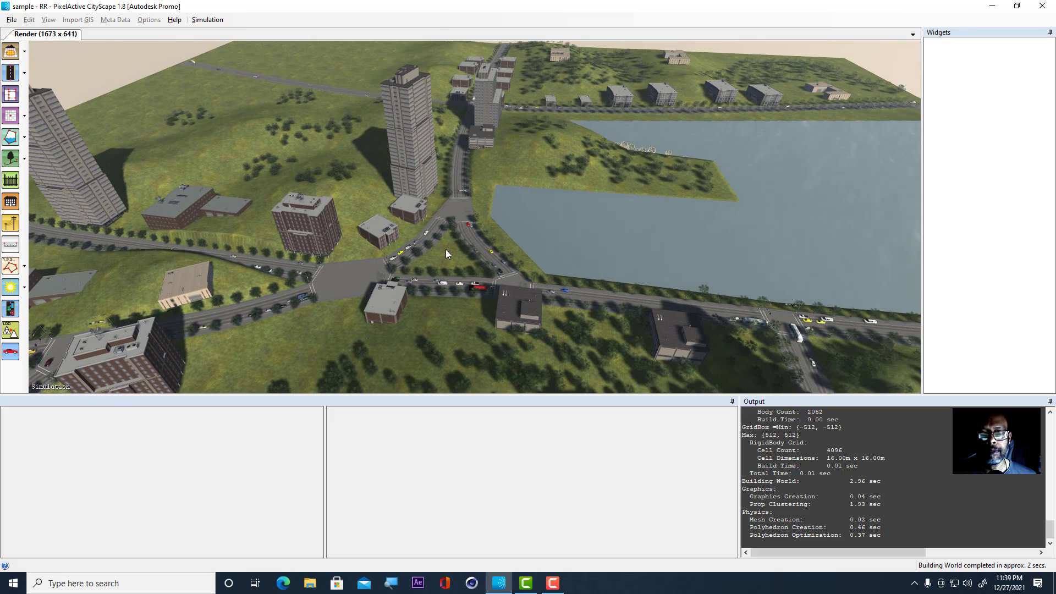
scroll(446, 249, down, 1)
scroll(450, 249, down, 1)
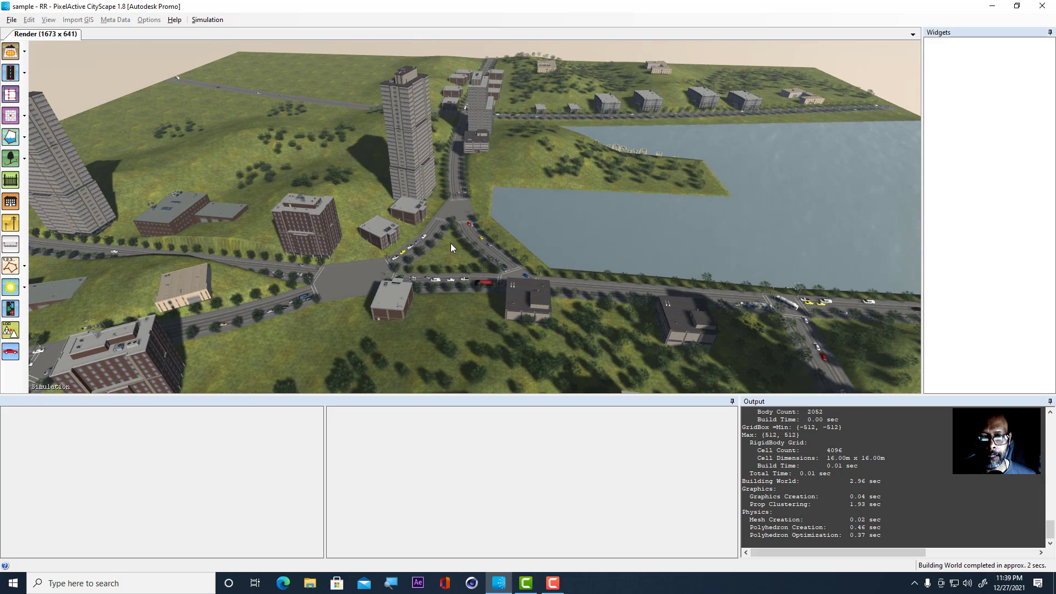
middle_drag(450, 243, 398, 240)
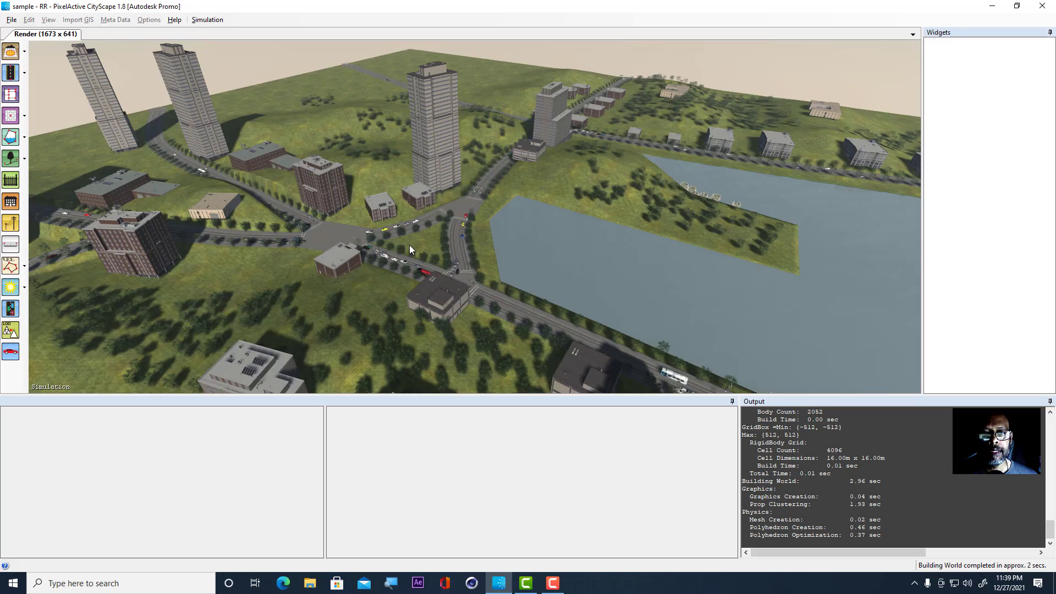
Step: Inspect the simulated traffic, buildings, trees and water up close from street level and along the lakeshore
scroll(410, 247, up, 4)
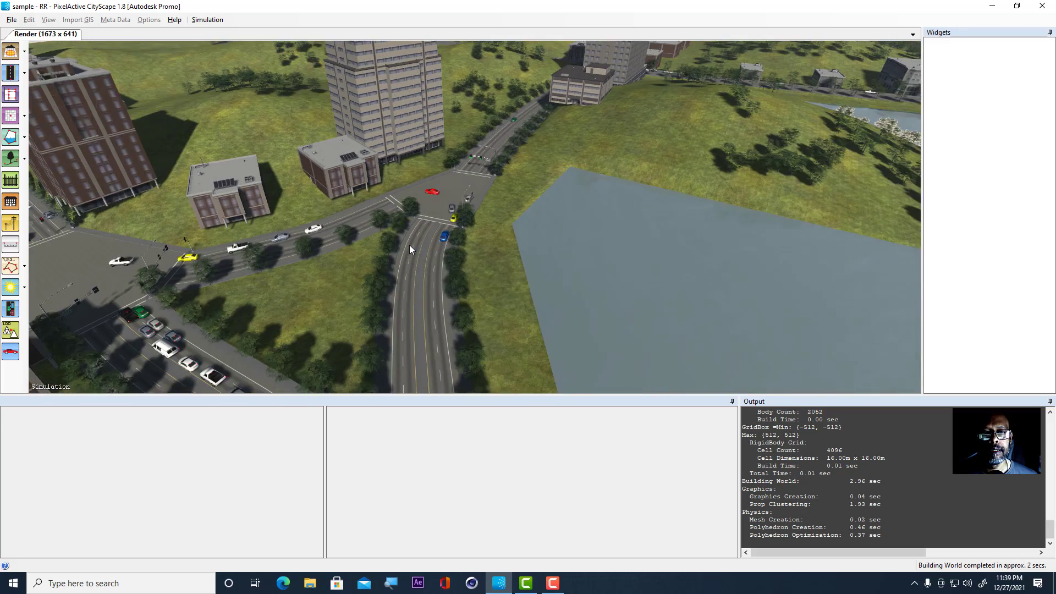
middle_drag(440, 249, 391, 206)
scroll(417, 189, down, 4)
scroll(416, 217, up, 4)
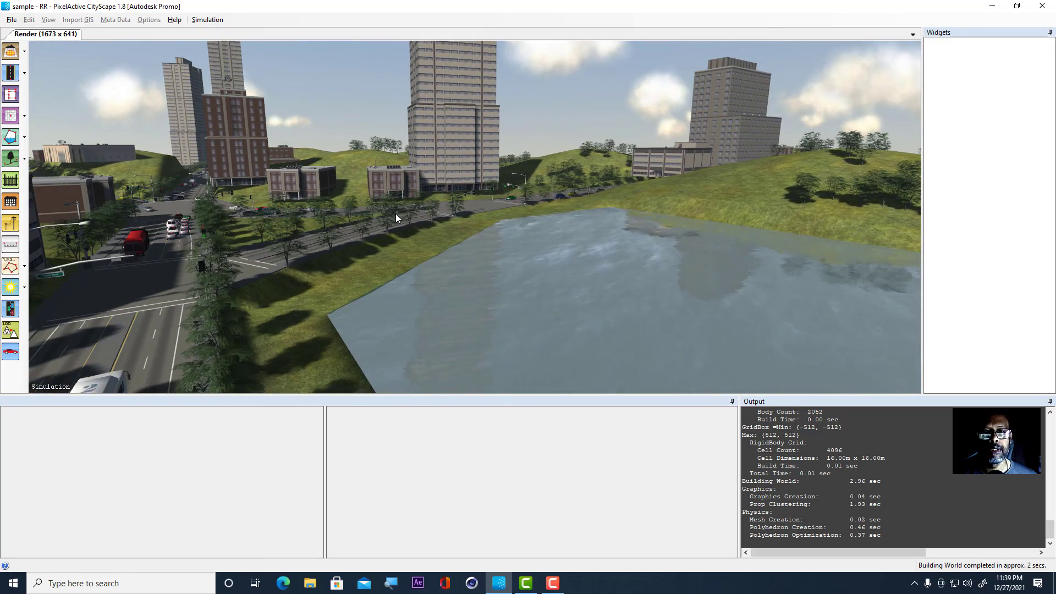
scroll(396, 214, up, 5)
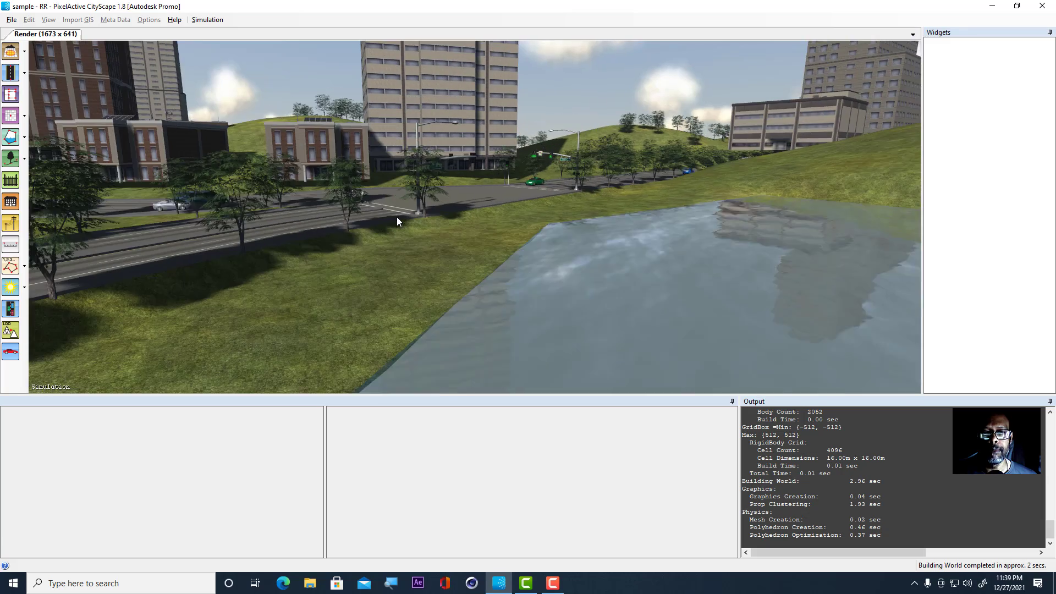
middle_drag(398, 218, 513, 222)
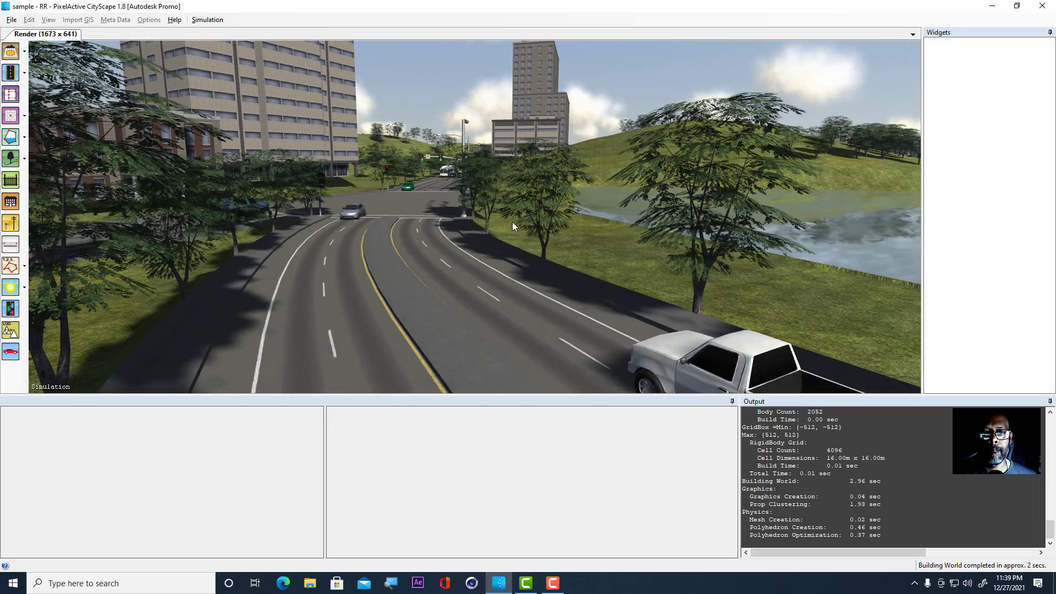
scroll(486, 267, down, 3)
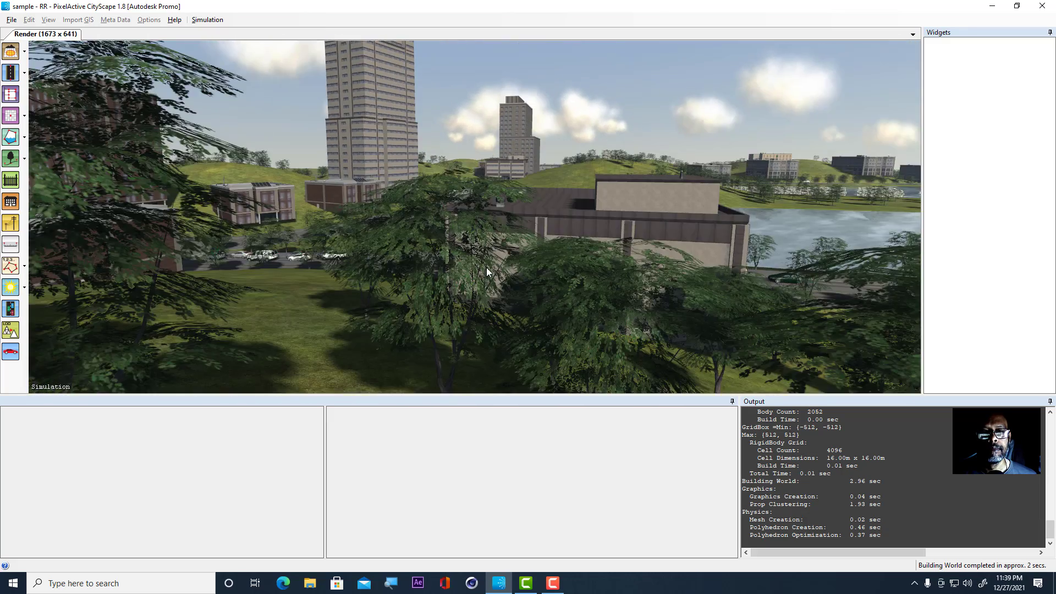
scroll(487, 267, down, 2)
scroll(487, 267, up, 3)
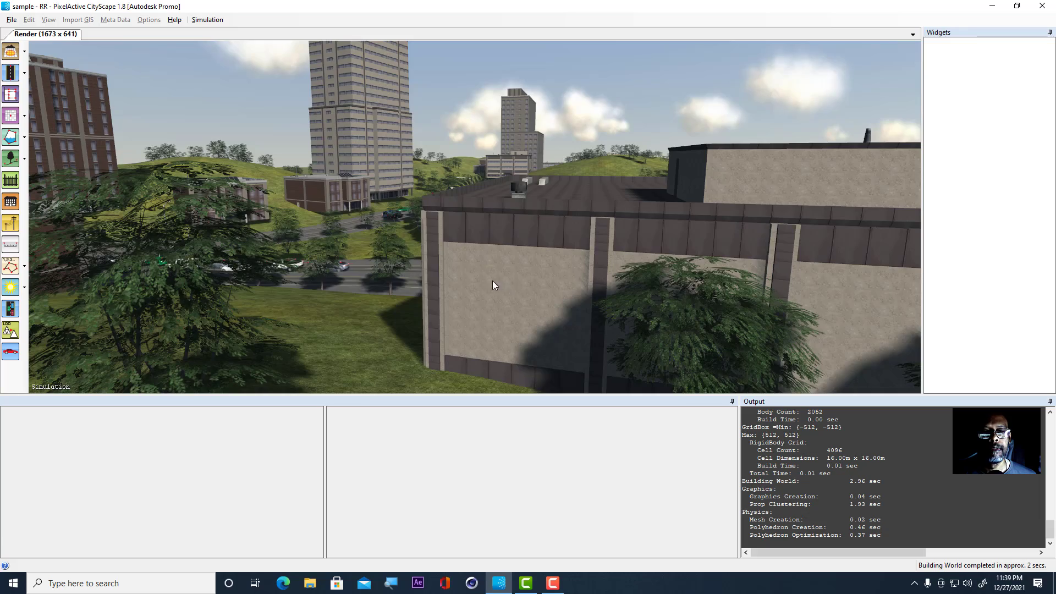
middle_drag(493, 281, 271, 287)
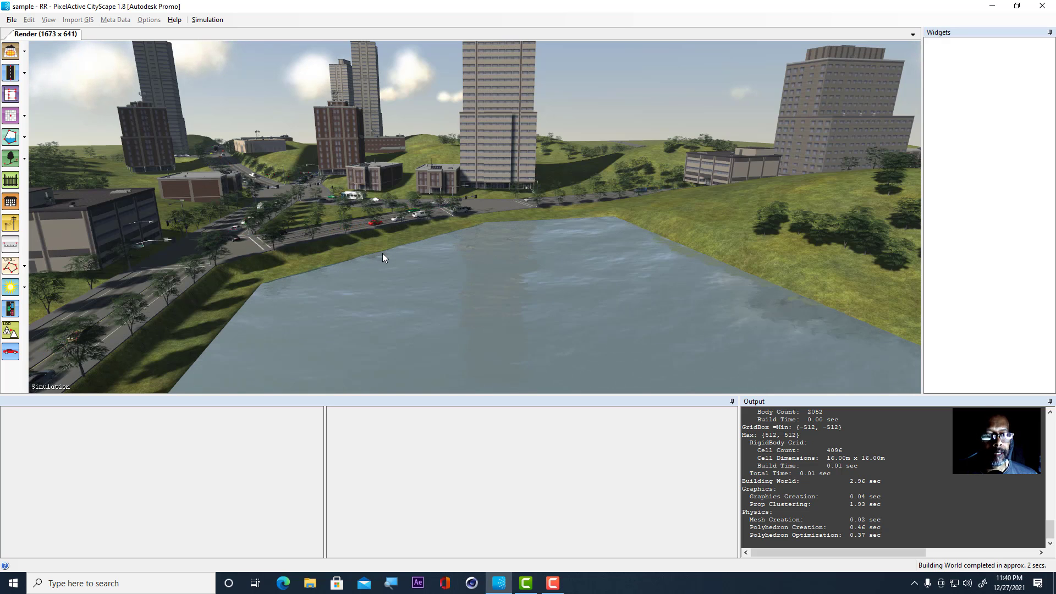
scroll(383, 254, down, 4)
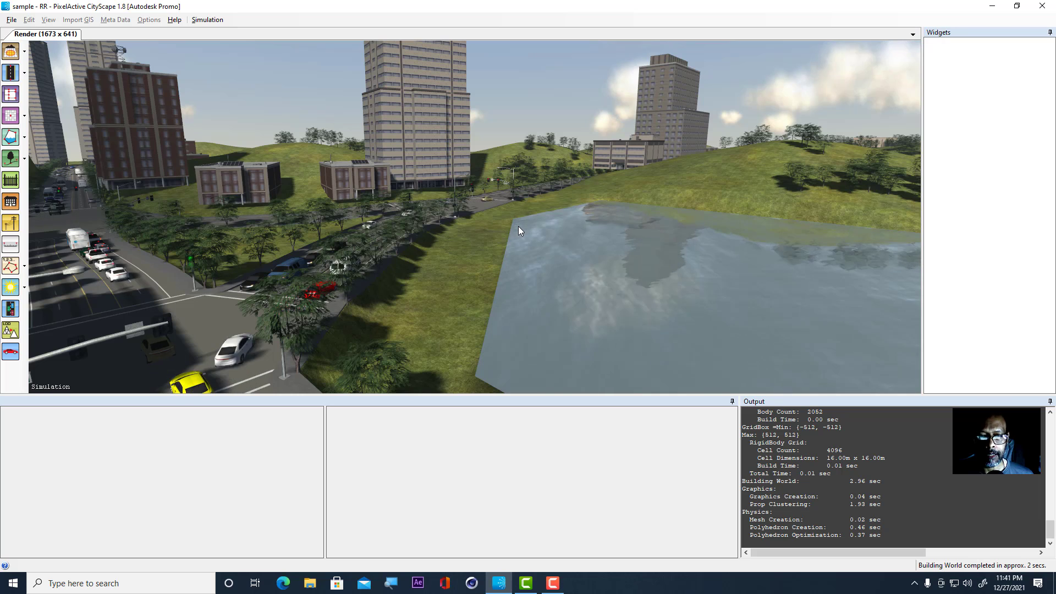
Step: Leave the simulation and return to editing the terrain with the Road tool
click(553, 584)
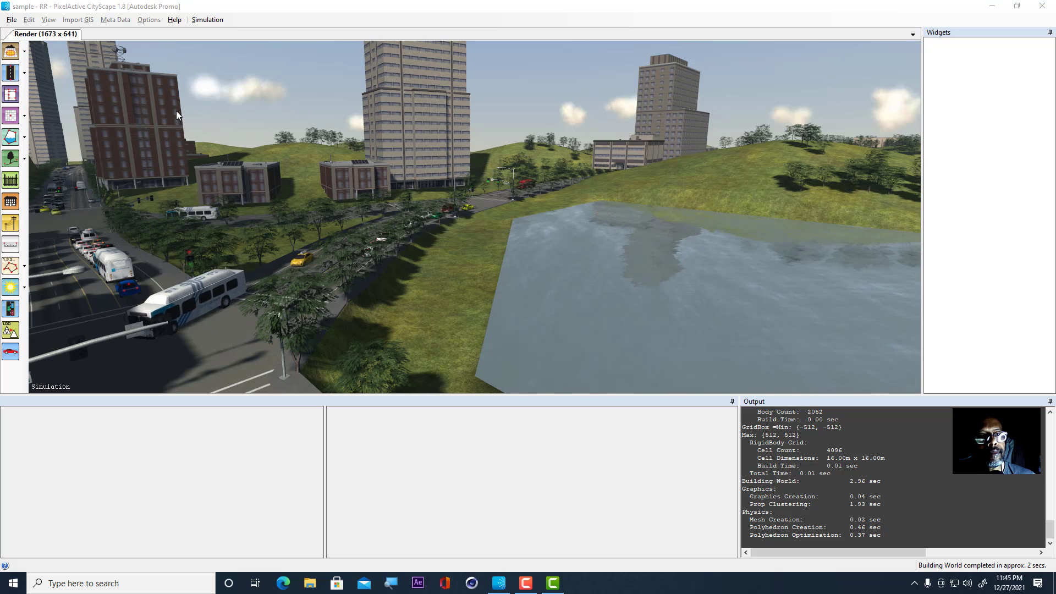
click(11, 20)
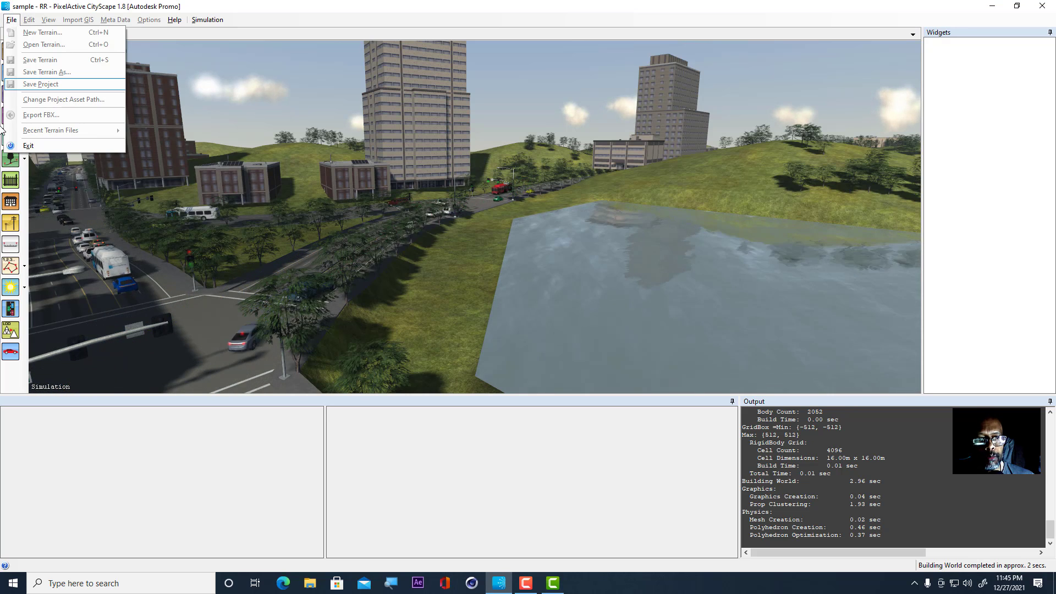
click(305, 104)
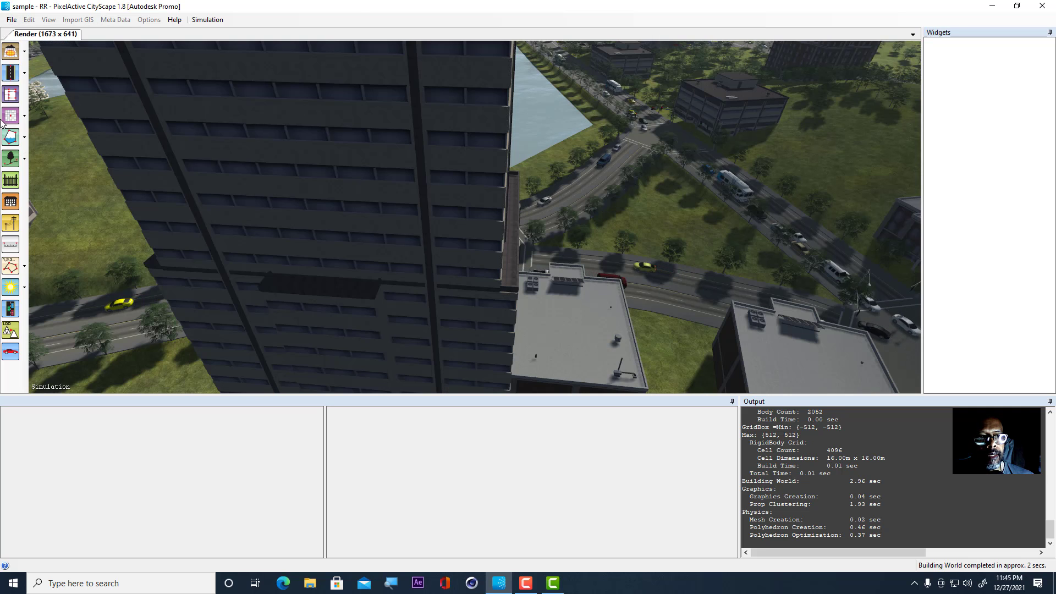
click(11, 72)
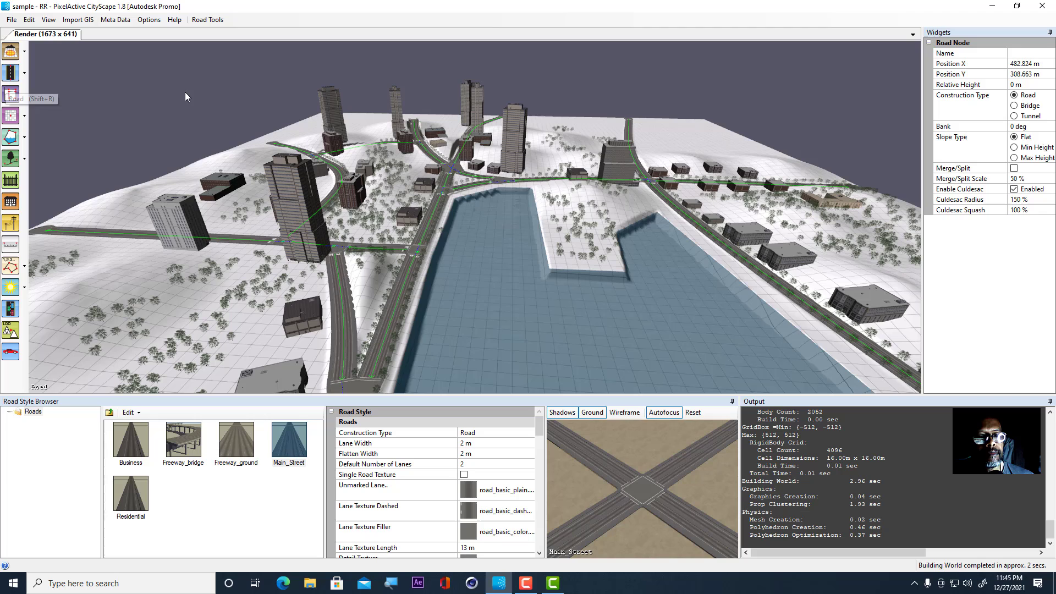
click(12, 21)
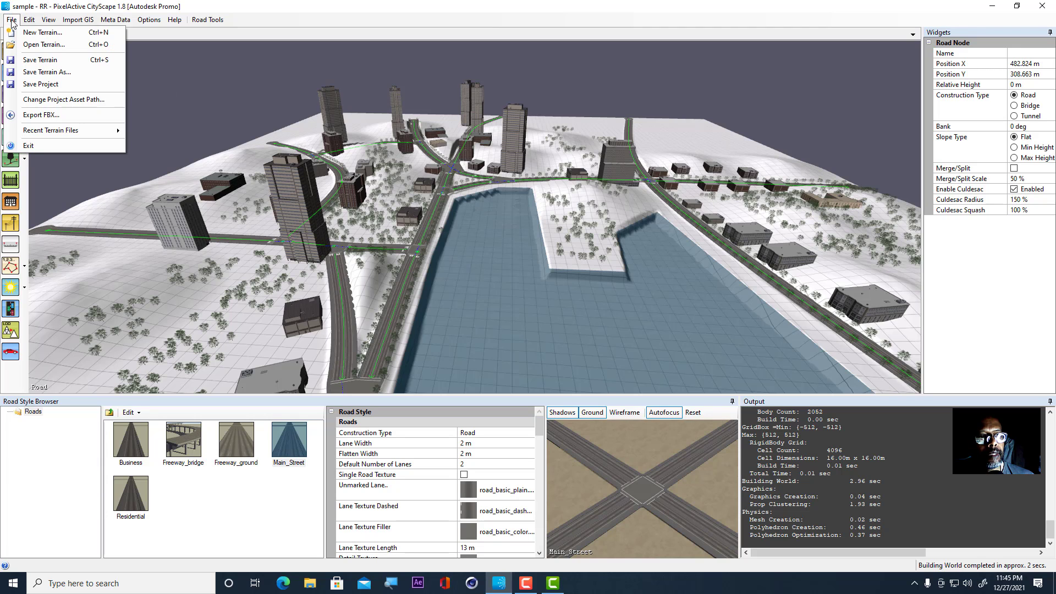
click(47, 33)
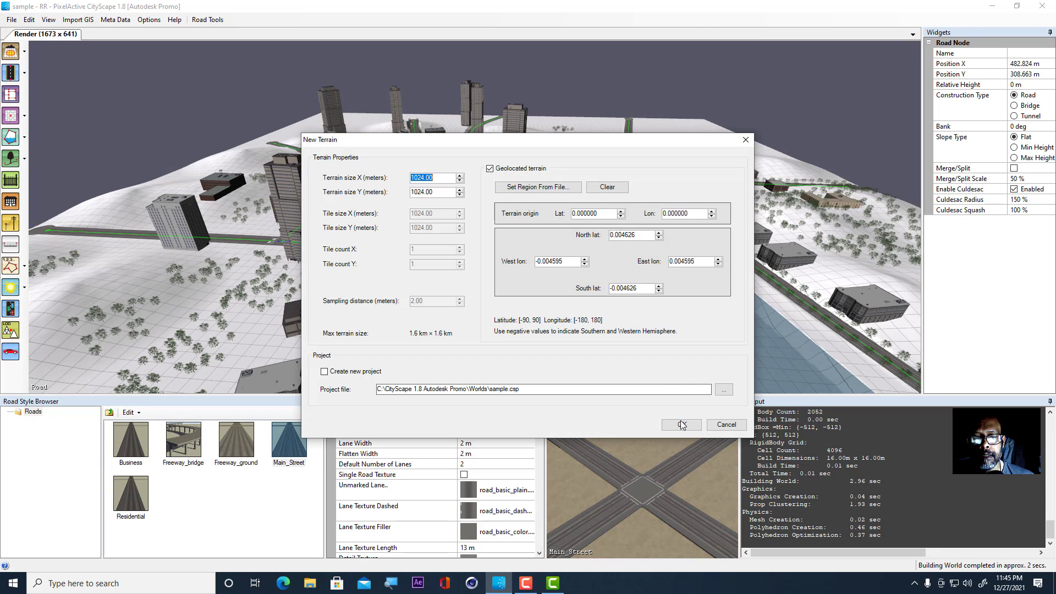
click(726, 425)
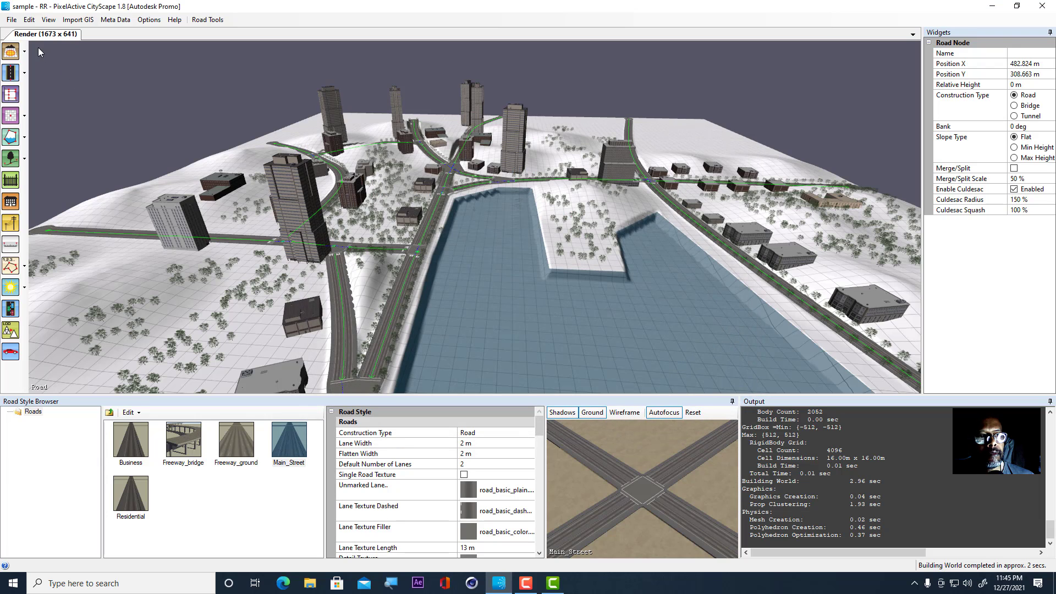
Step: Save the sample terrain and create a new geolocated terrain of 1024 × 1024 m in the existing sample.csp project
click(12, 21)
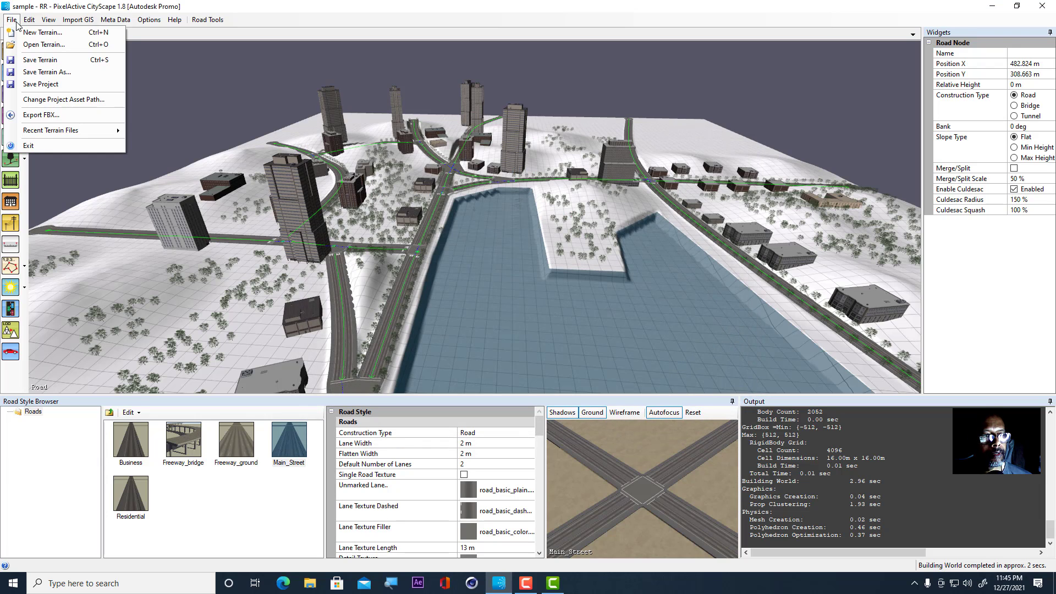
click(42, 62)
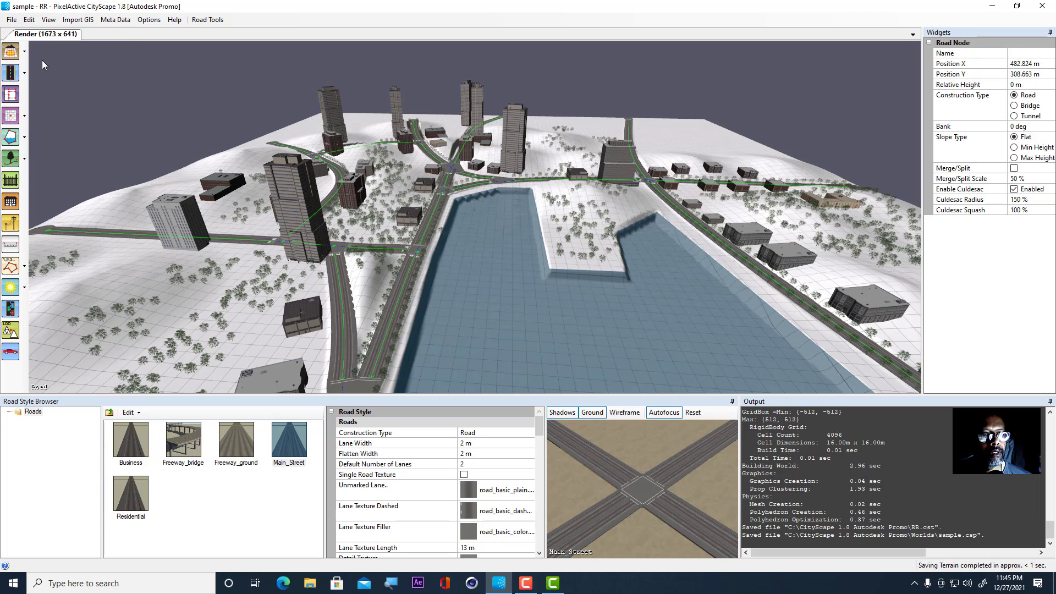
click(10, 20)
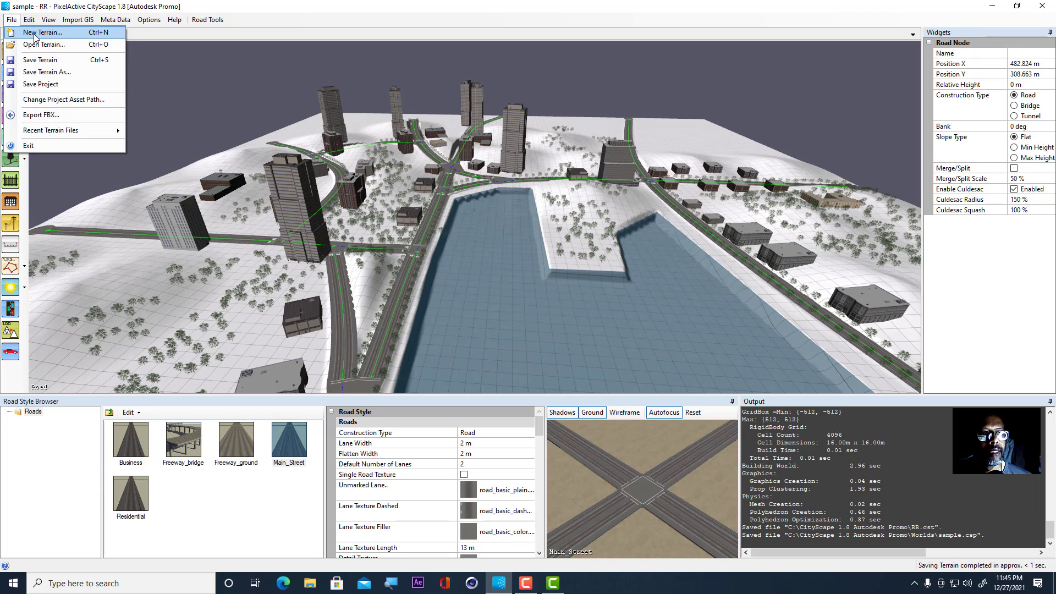
click(34, 34)
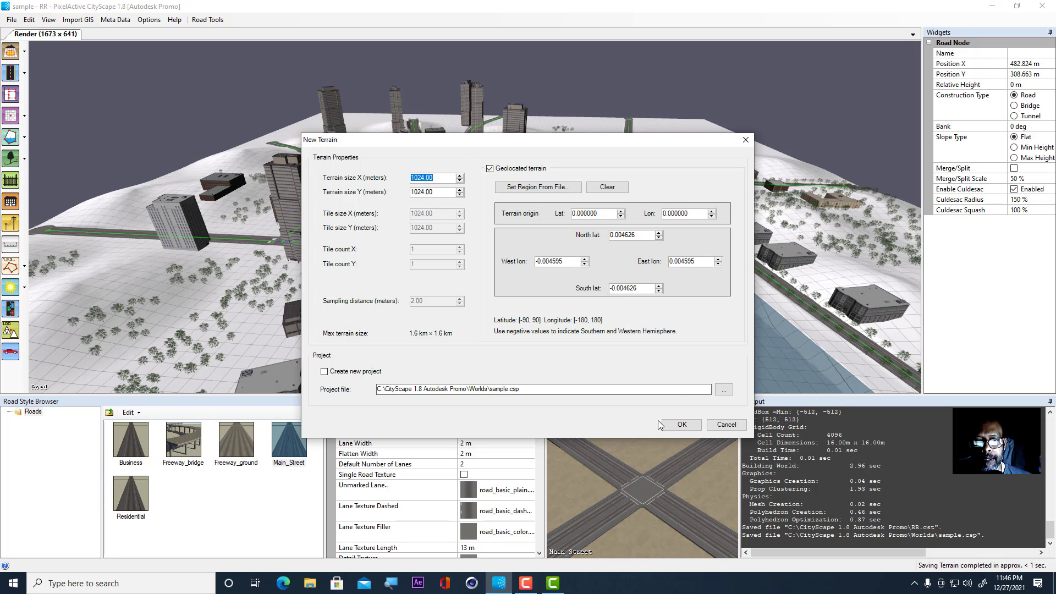
click(690, 425)
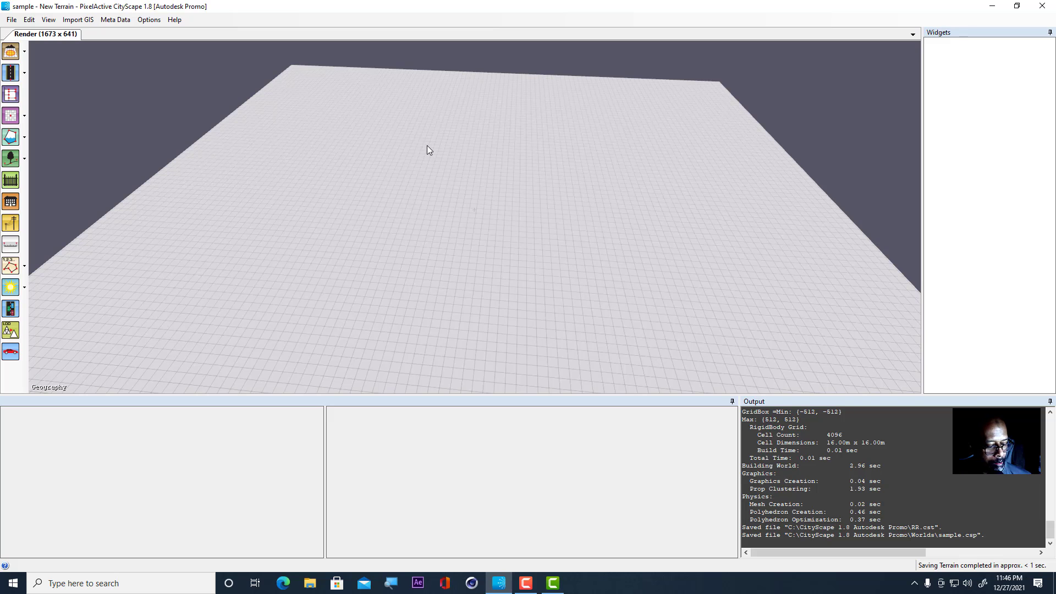
Step: Start another blank terrain with the default 1024 × 1024 m size and origin at latitude 0, longitude 0
click(11, 20)
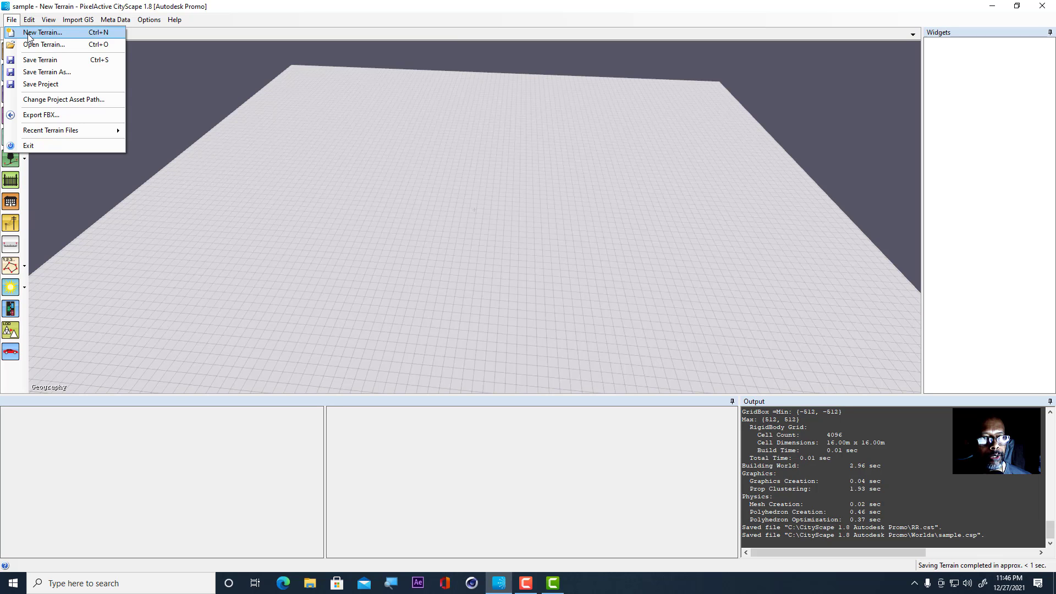
click(42, 33)
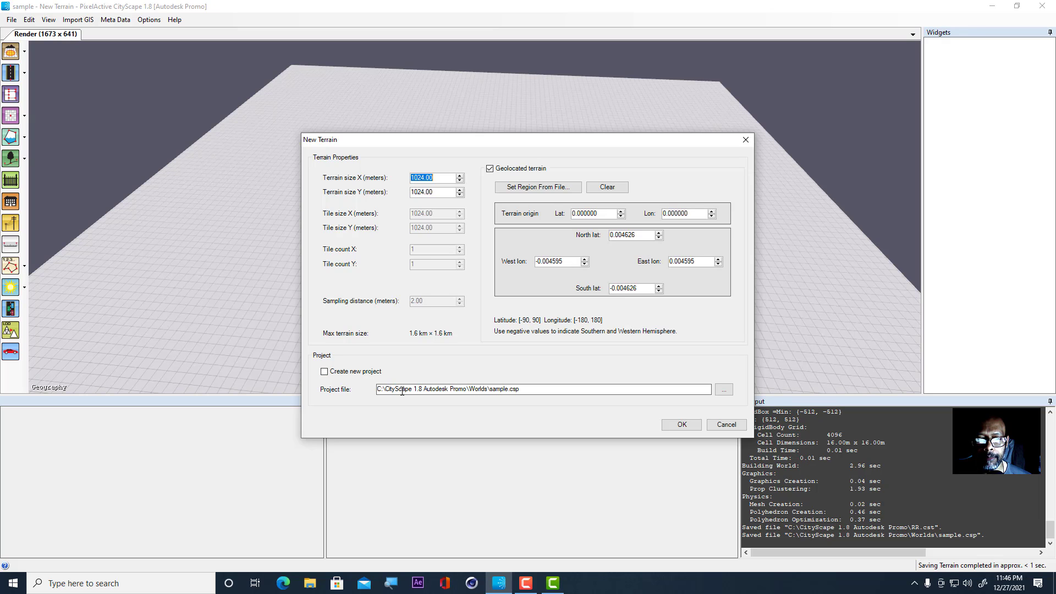
click(682, 427)
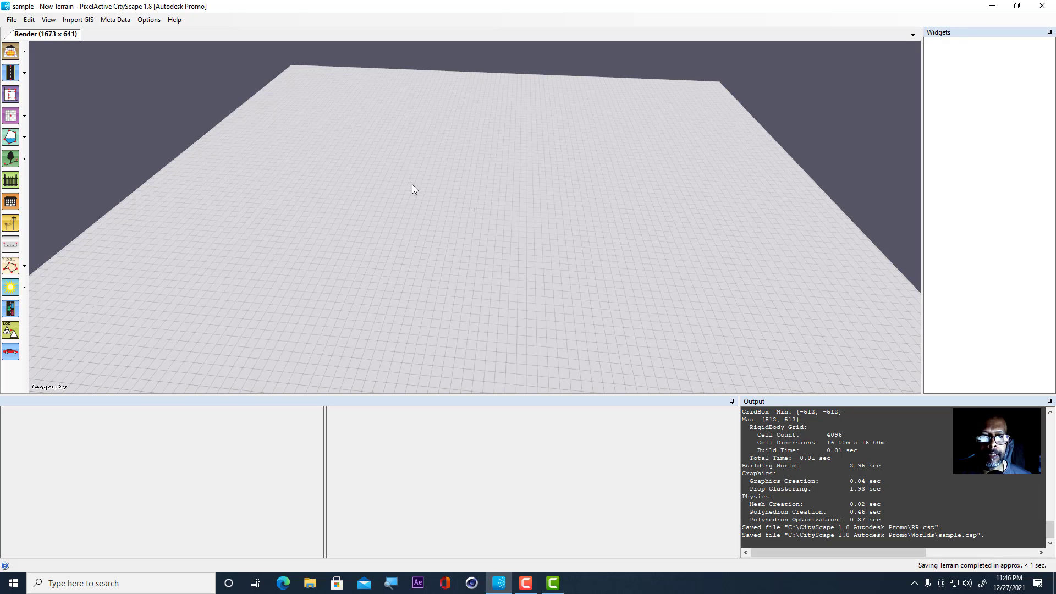
Step: Examine the blank terrain from several distances and angles, from close range out to its full extent
middle_drag(500, 216, 521, 204)
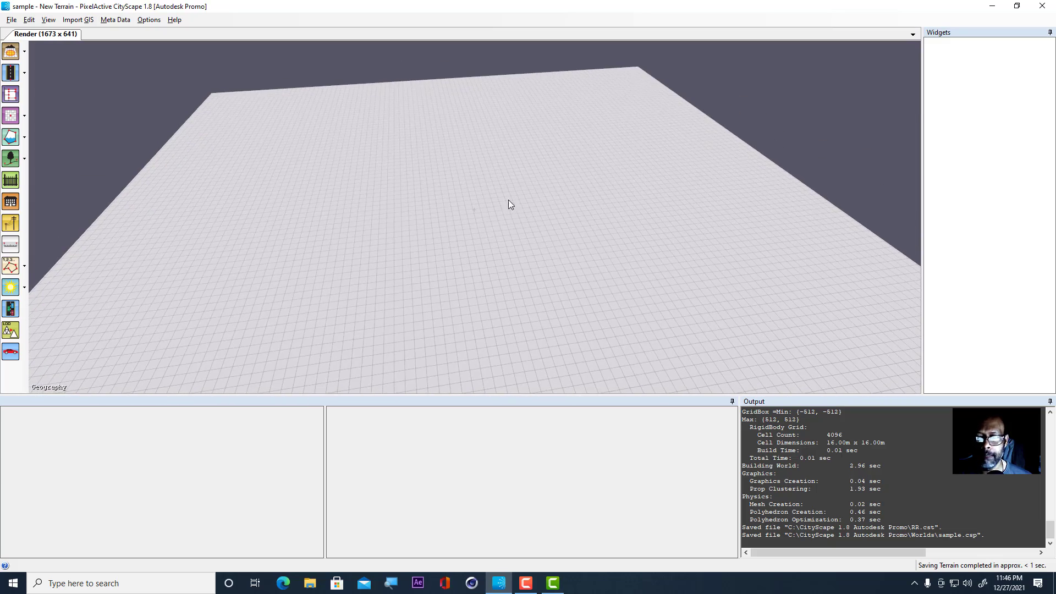
scroll(505, 196, down, 5)
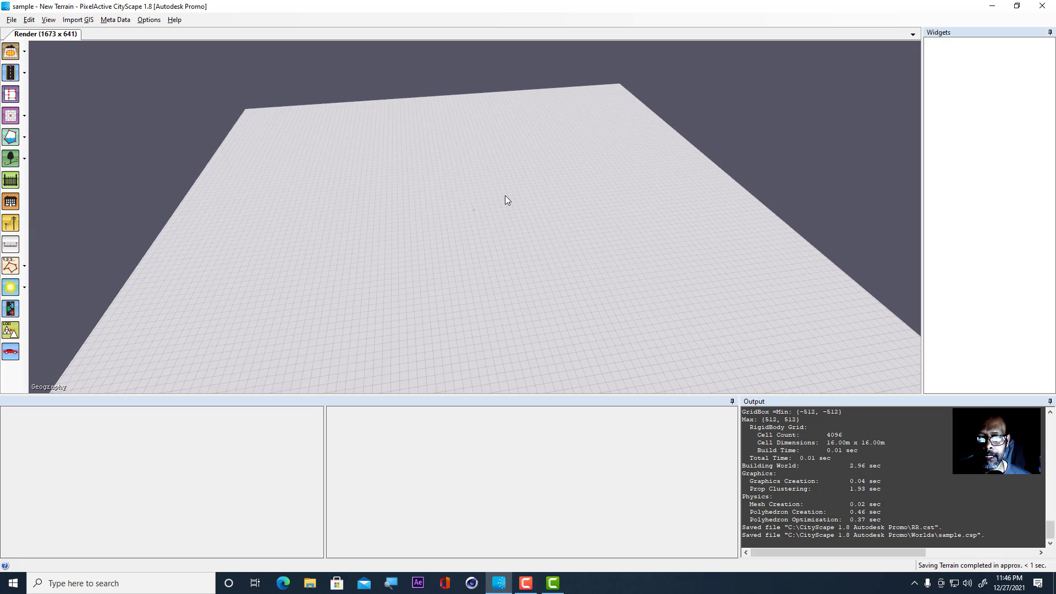
scroll(505, 195, up, 3)
scroll(505, 197, up, 4)
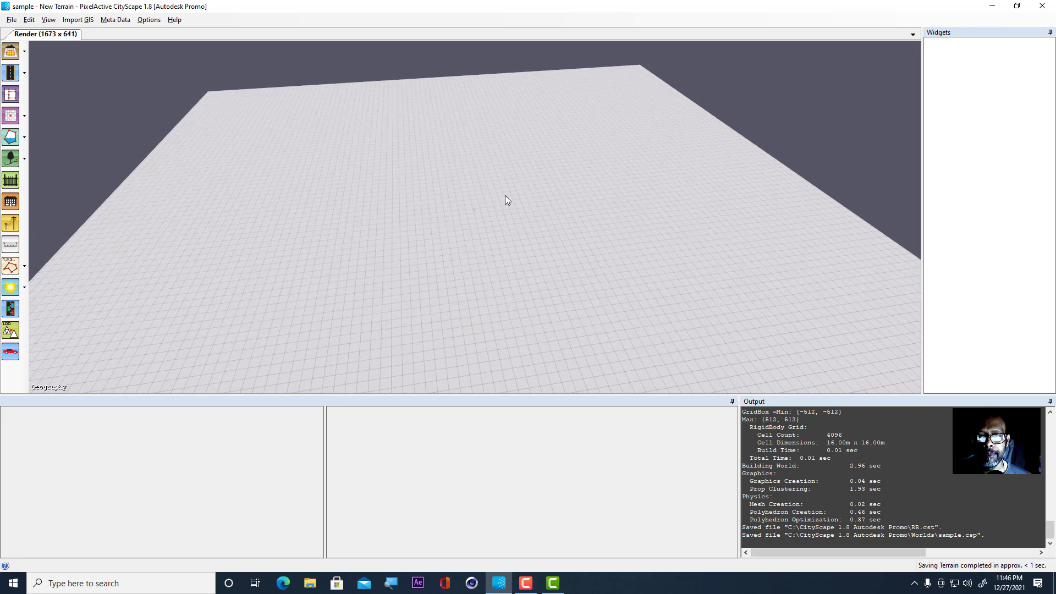
scroll(506, 197, down, 6)
scroll(506, 197, up, 3)
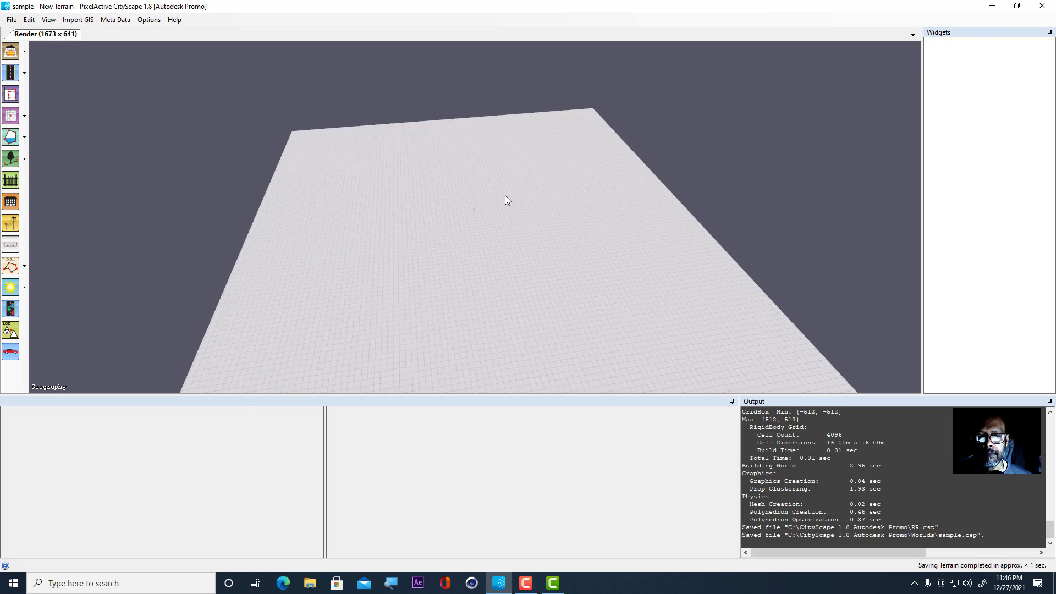
scroll(506, 197, down, 3)
scroll(505, 197, up, 5)
scroll(506, 196, down, 5)
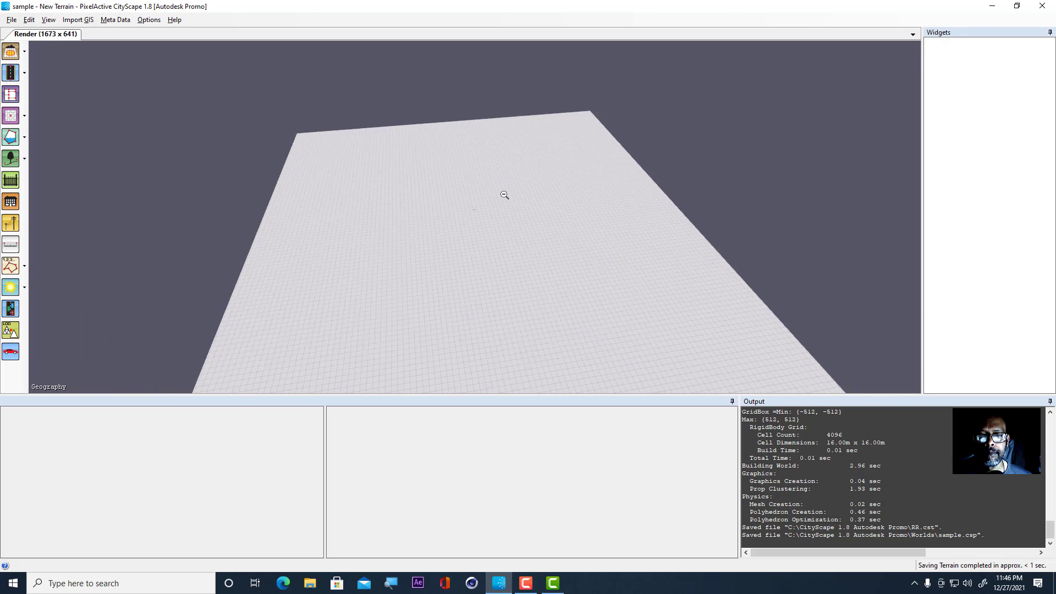
scroll(506, 197, up, 3)
scroll(505, 196, down, 2)
middle_drag(506, 199, 488, 250)
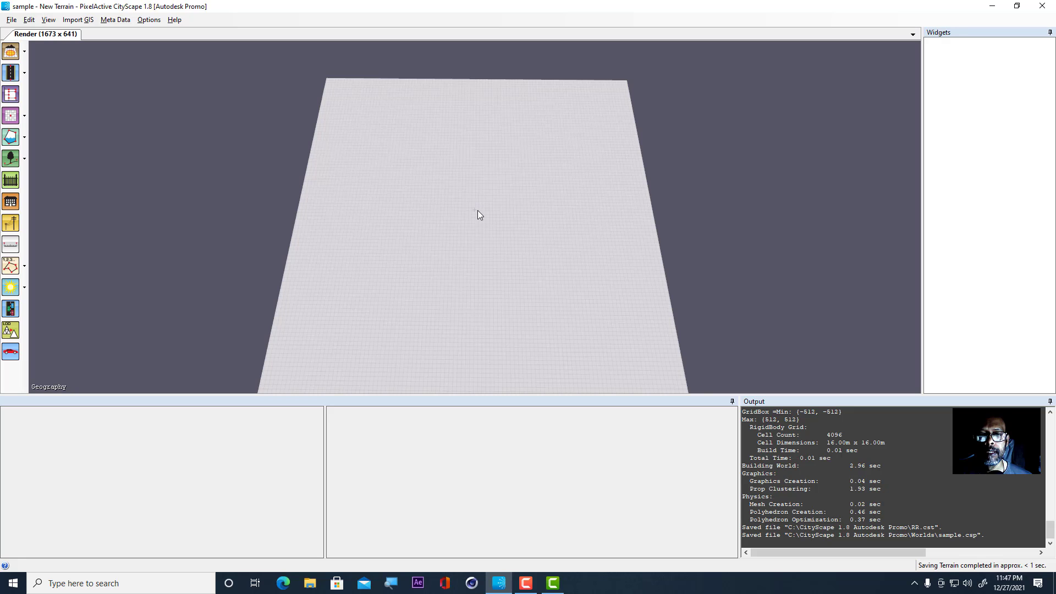
scroll(477, 210, down, 3)
scroll(478, 211, up, 2)
scroll(478, 210, down, 2)
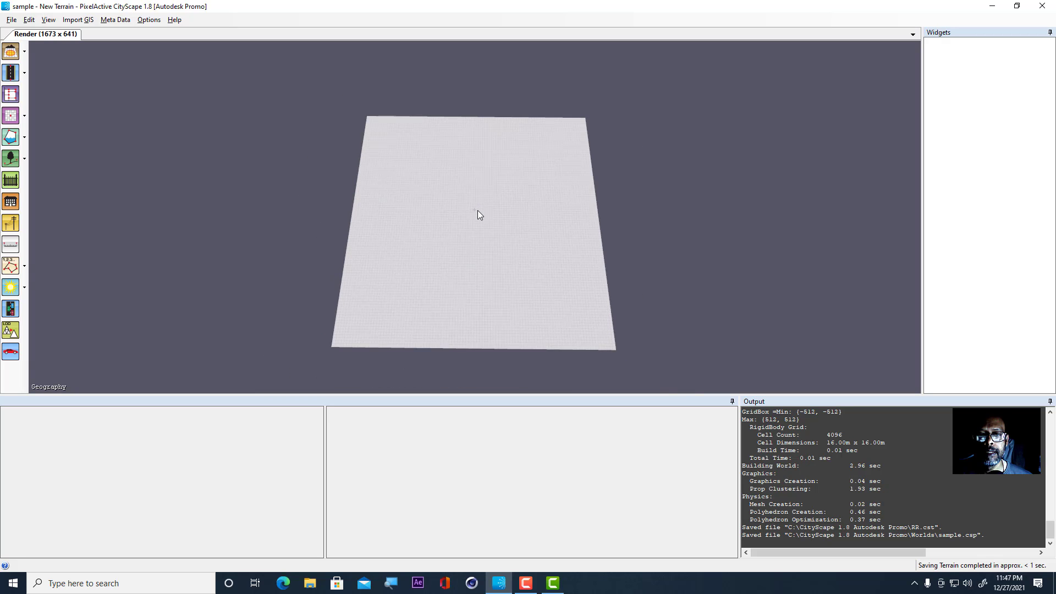
scroll(478, 210, up, 3)
scroll(478, 210, down, 1)
scroll(478, 210, up, 2)
scroll(478, 210, down, 2)
key(alt)
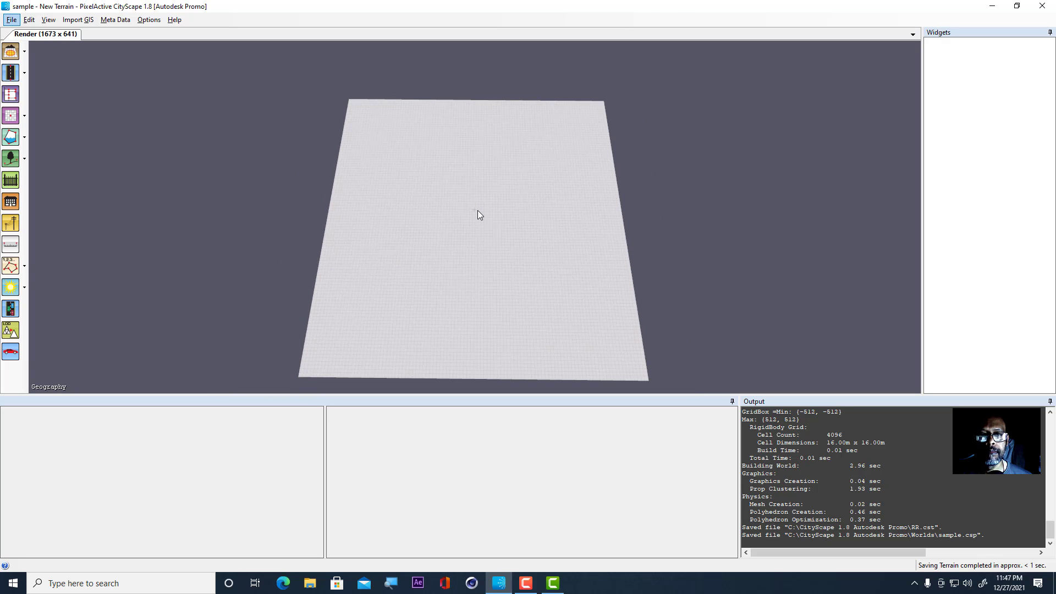
Step: Try raising a U-shaped ridge on the far half of the terrain with the Global Paint Raise brush, and undo it
click(24, 52)
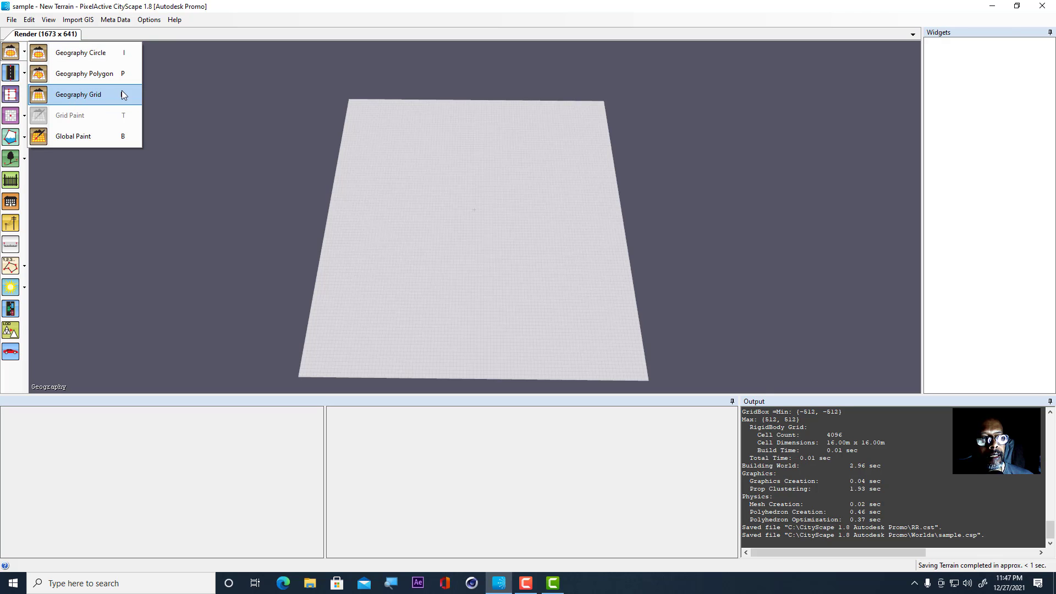
click(67, 135)
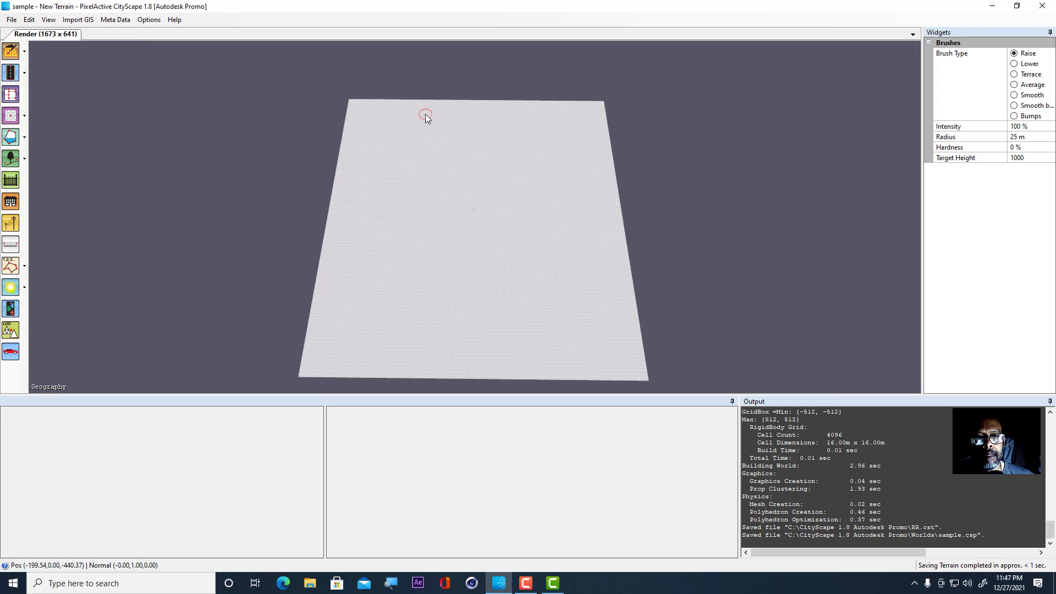
mouse_move(415, 107)
mouse_down()
mouse_move(398, 186)
mouse_move(433, 218)
mouse_move(464, 195)
mouse_move(478, 115)
mouse_move(470, 171)
mouse_up()
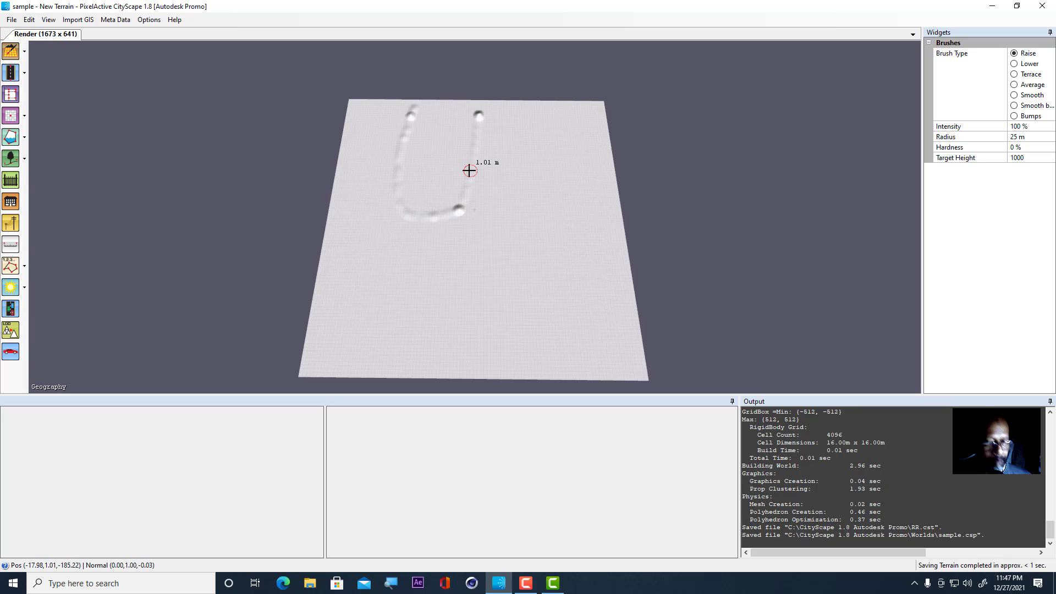
key(ctrl+z)
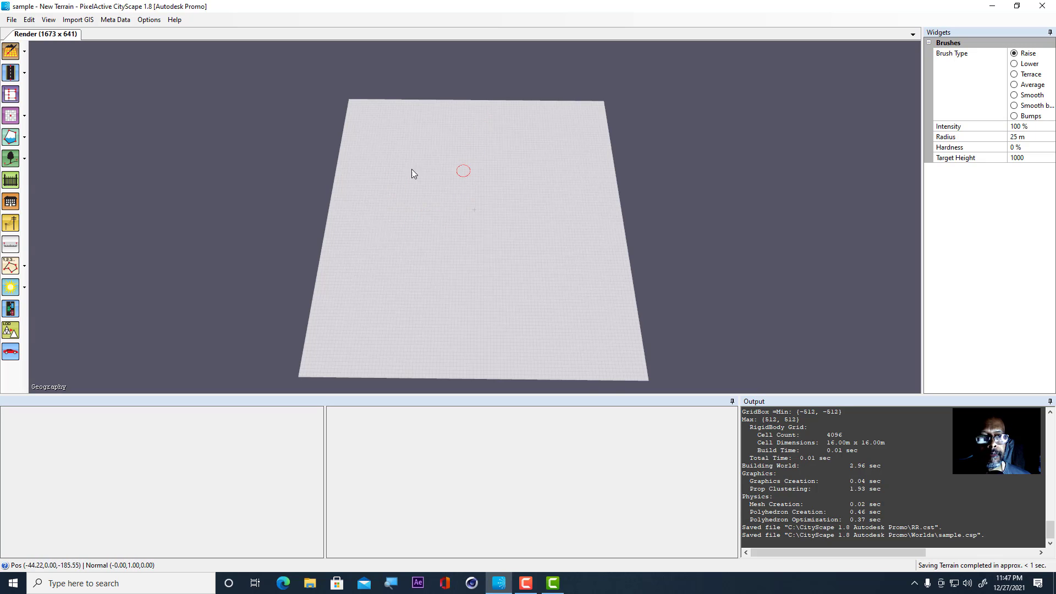
Step: Draw a four-node Business road from about (-33, 485) m at the far edge to about (-478, -476) m near the opposite corner
click(10, 72)
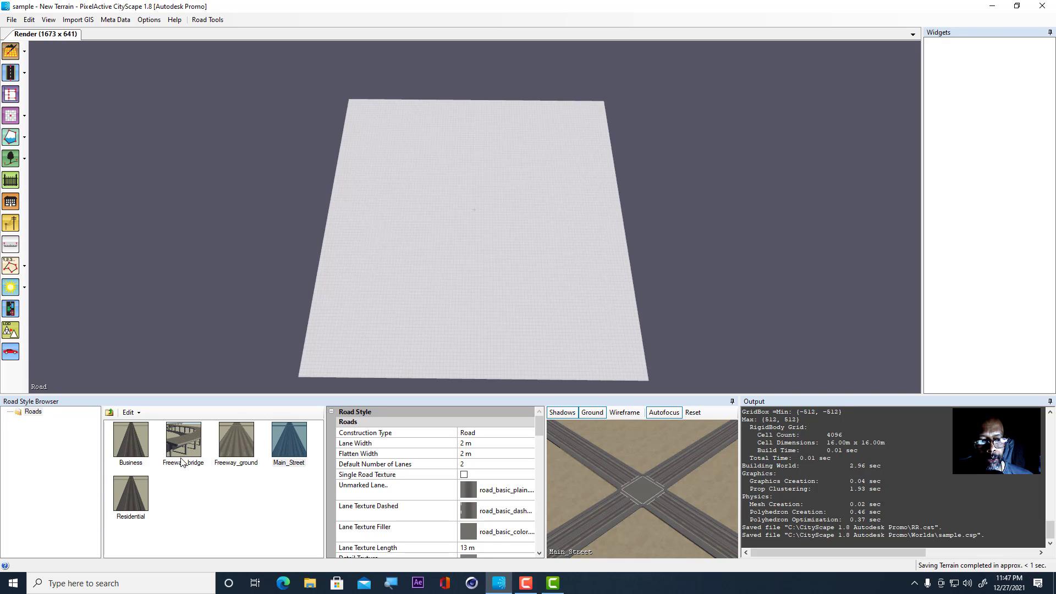
click(130, 439)
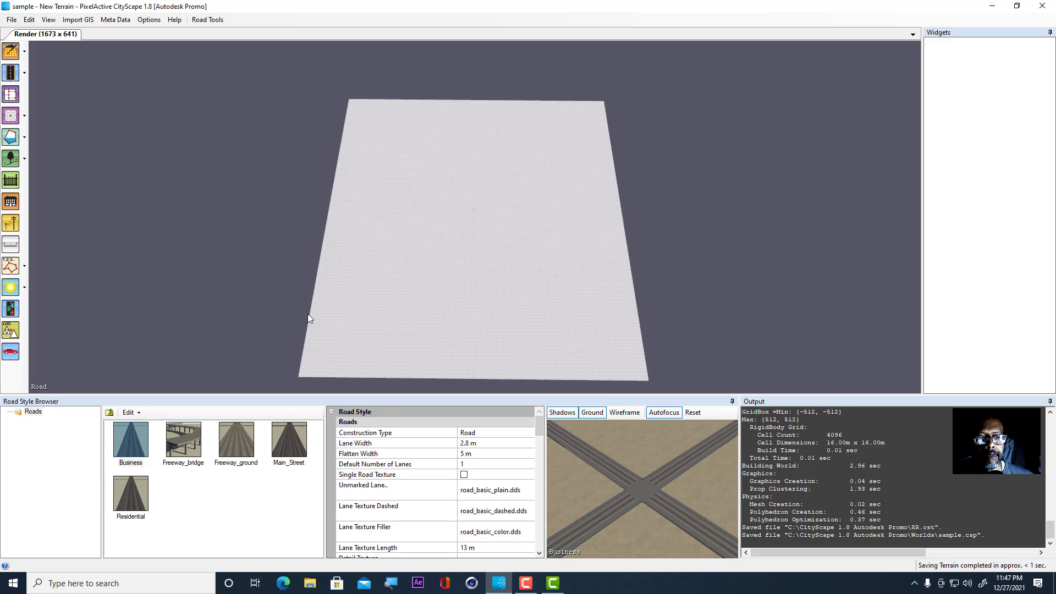
click(468, 106)
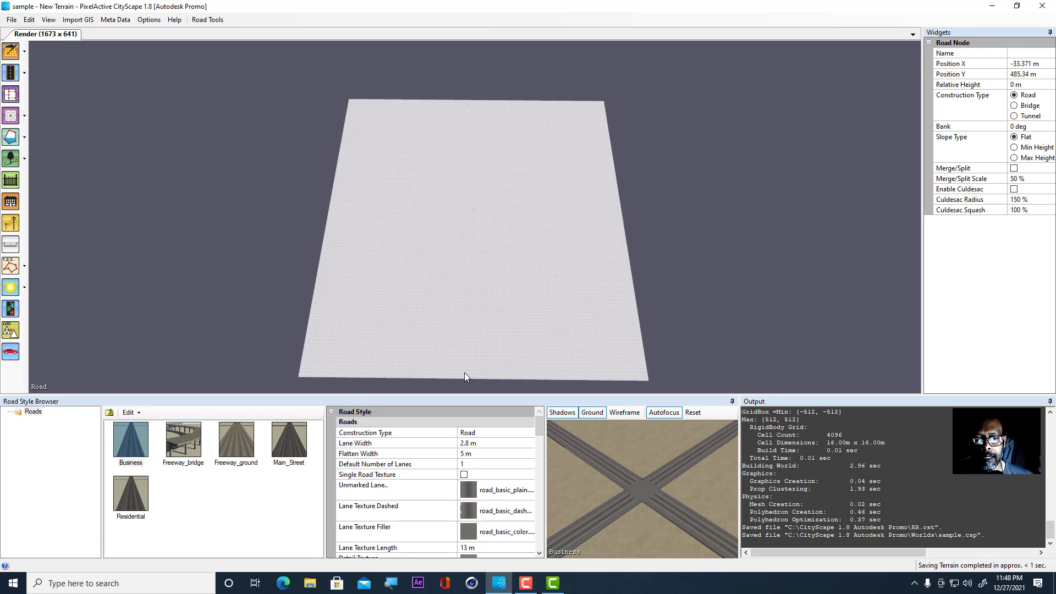
drag(464, 369, 470, 189)
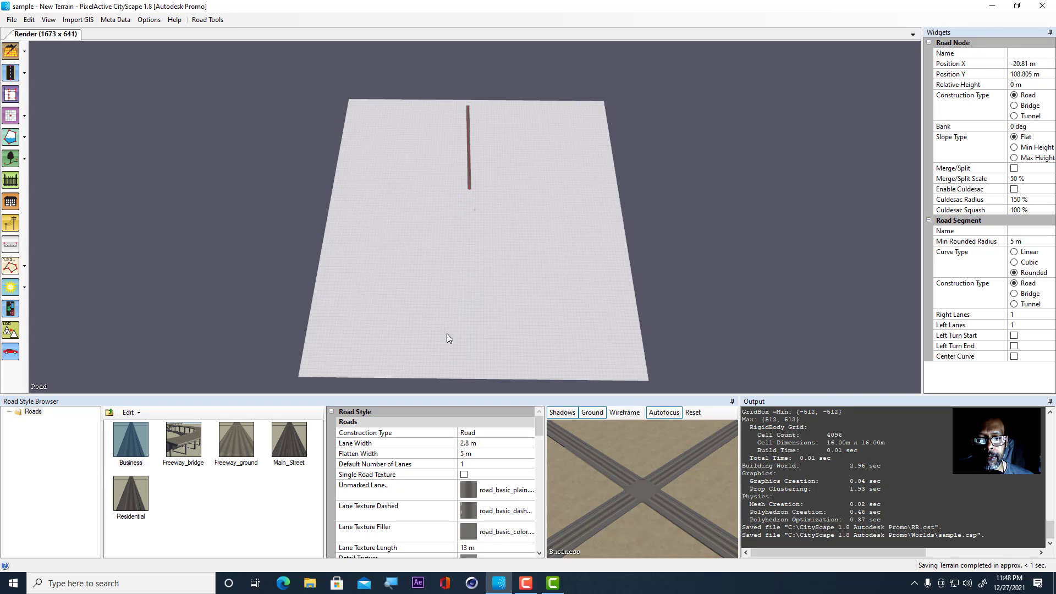
click(422, 355)
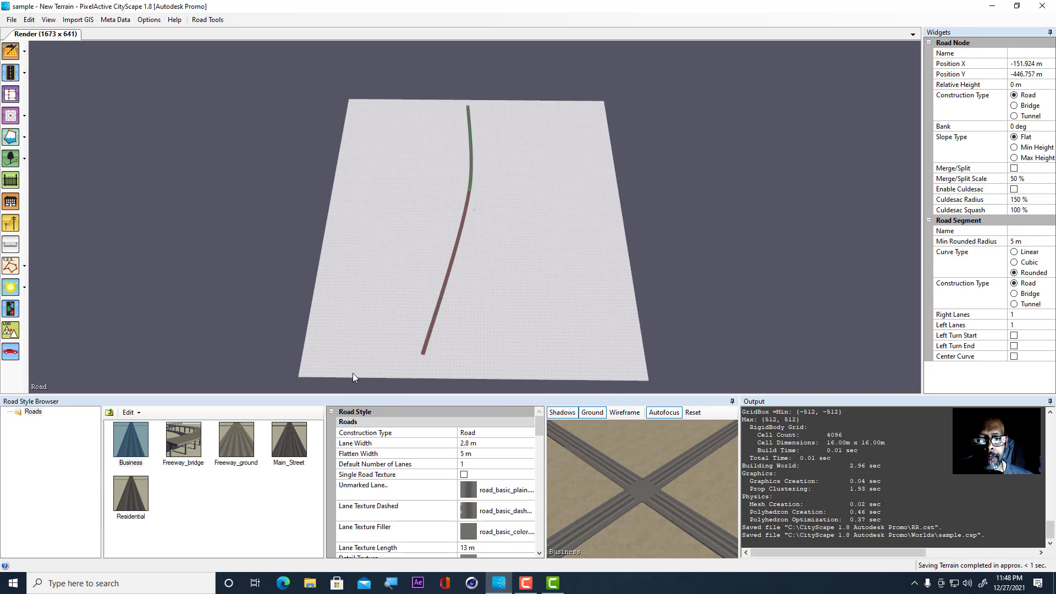
drag(321, 365, 312, 364)
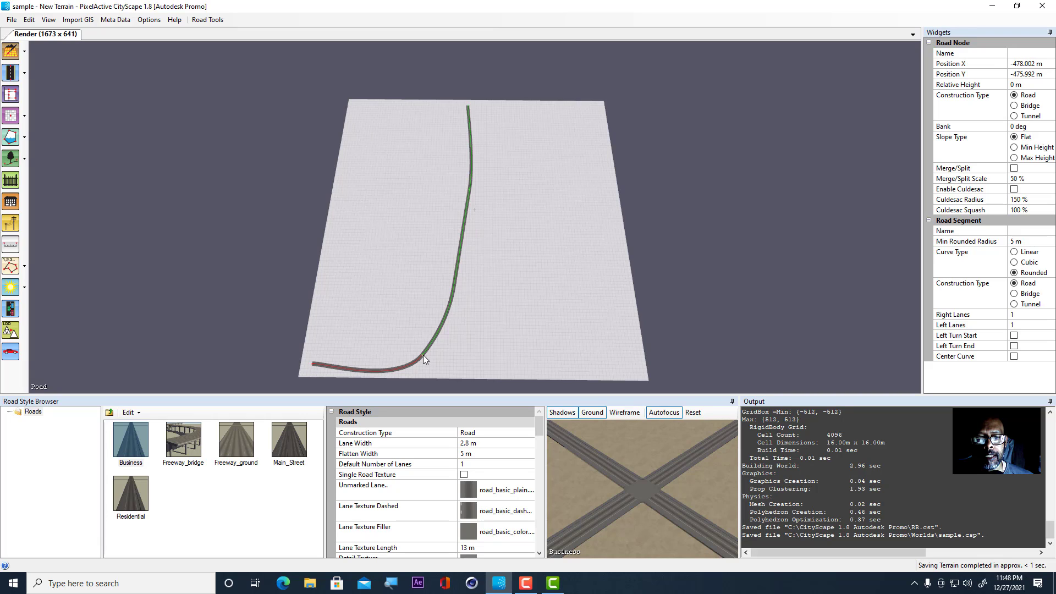
Step: Reshape the road by moving its lower bend node to about (-147, -366) m and shifting the upper middle node outward for a wider curve
drag(423, 354, 425, 327)
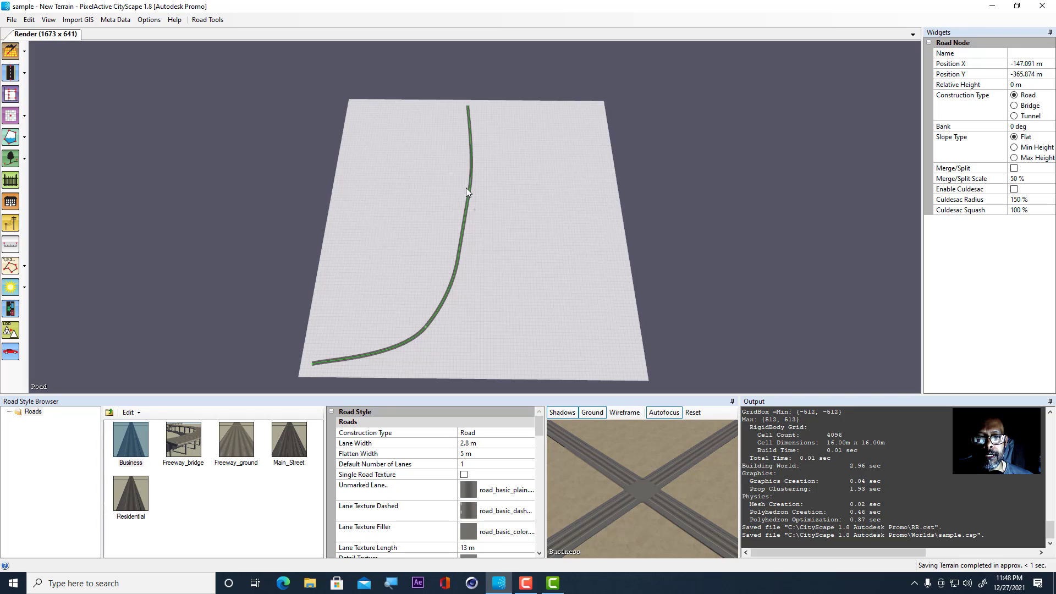
drag(470, 190, 528, 193)
click(427, 330)
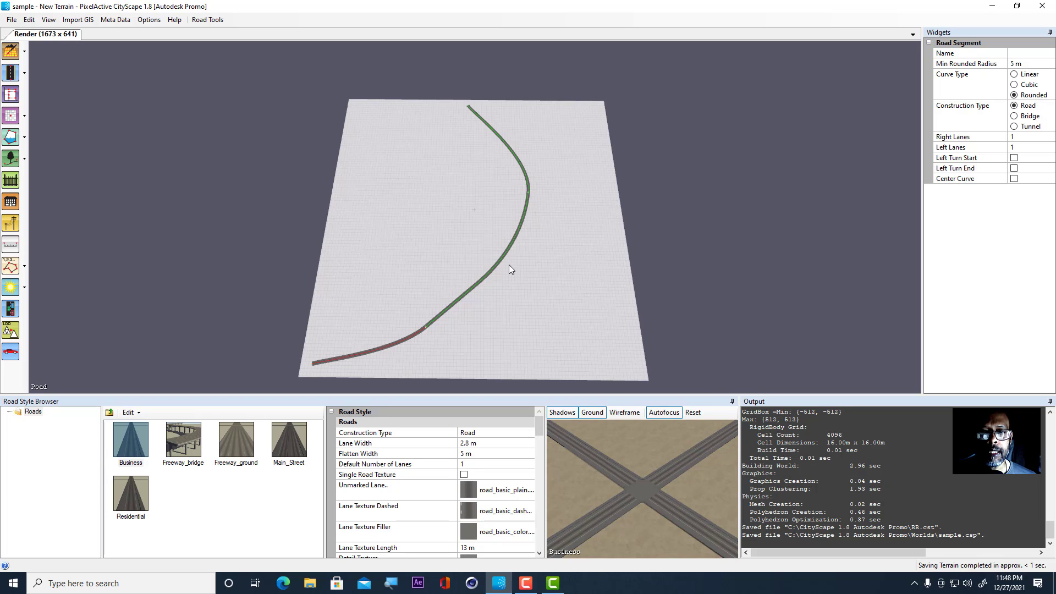
Step: Insert a node in the road's middle segment and pull it outward to about (134, -168) m to round the bend
scroll(510, 266, up, 3)
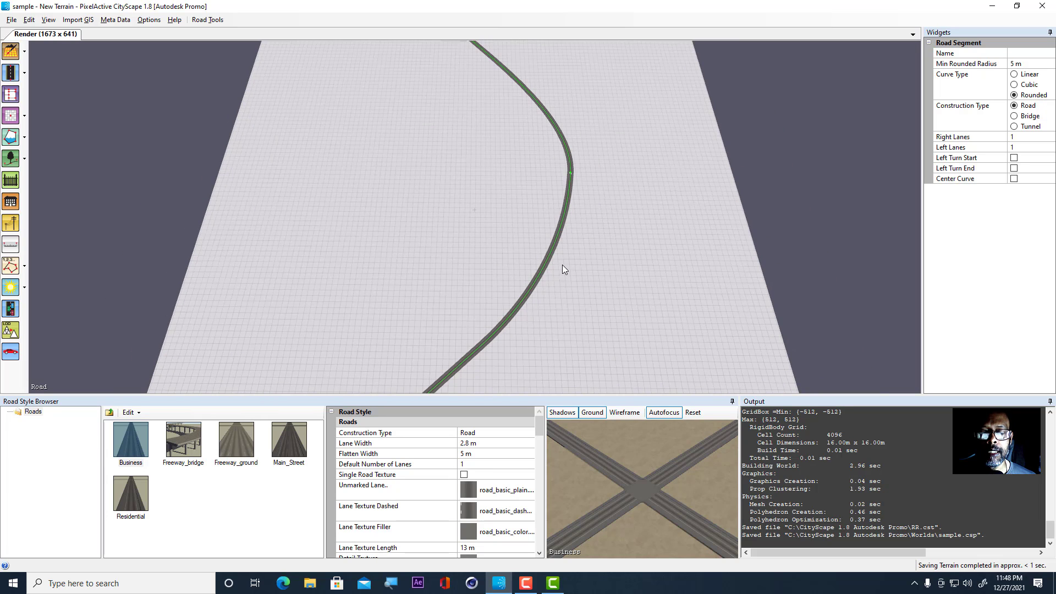
middle_drag(570, 270, 443, 221)
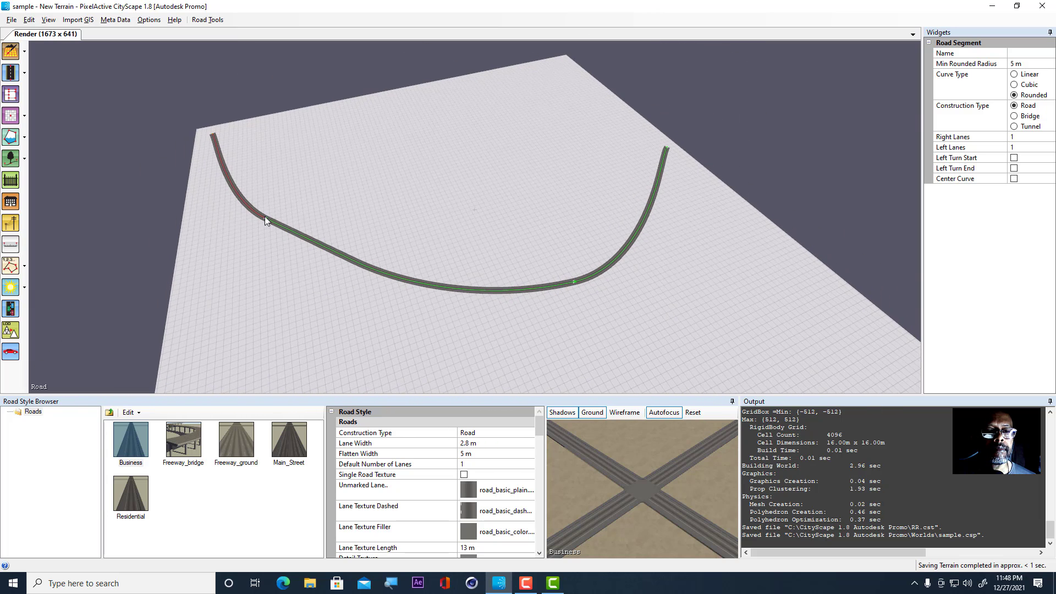
click(303, 249)
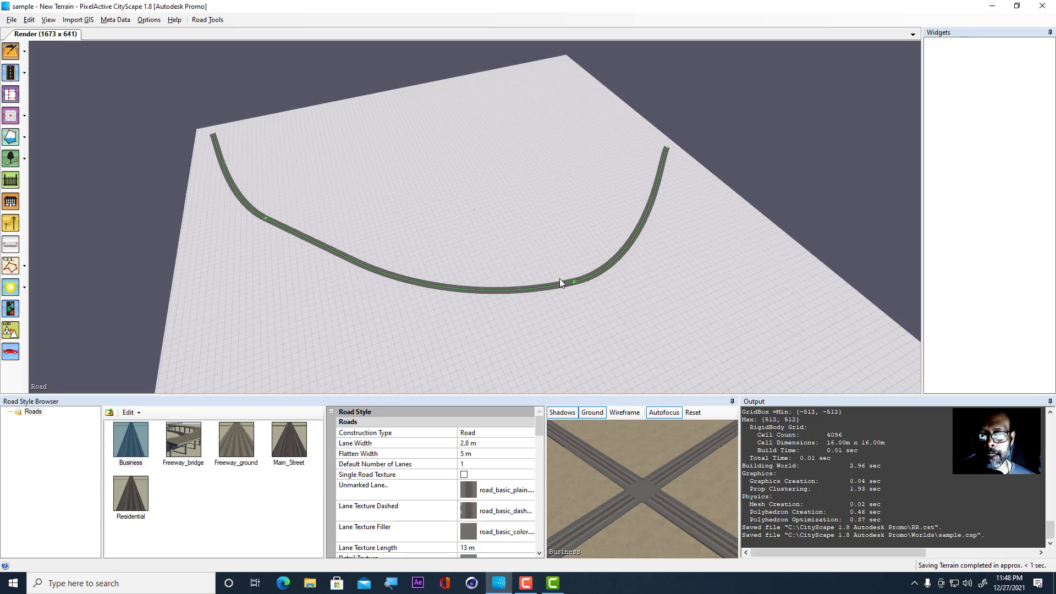
click(415, 281)
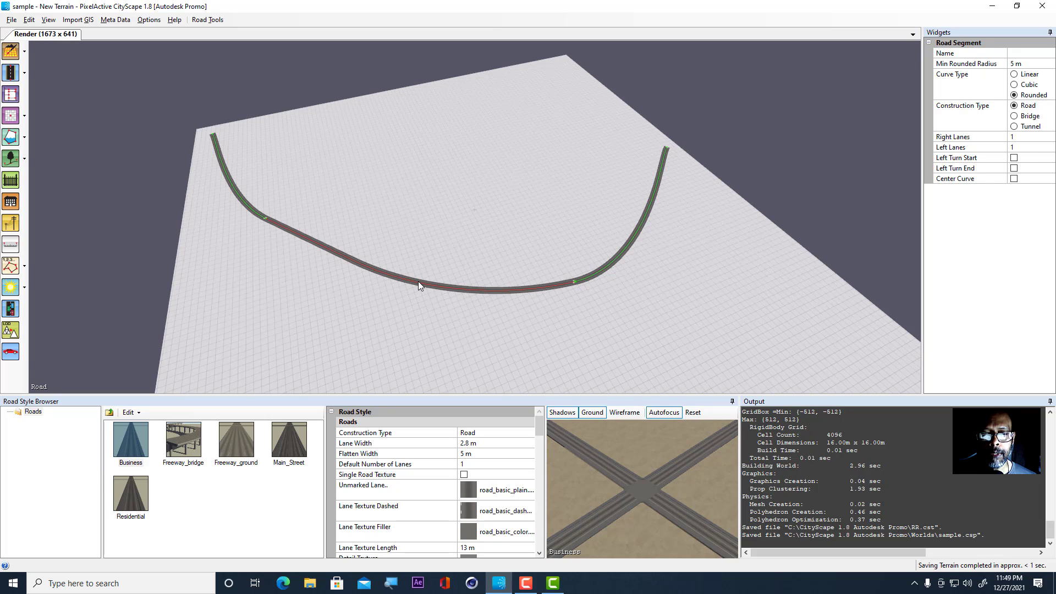
click(418, 282)
drag(418, 281, 407, 306)
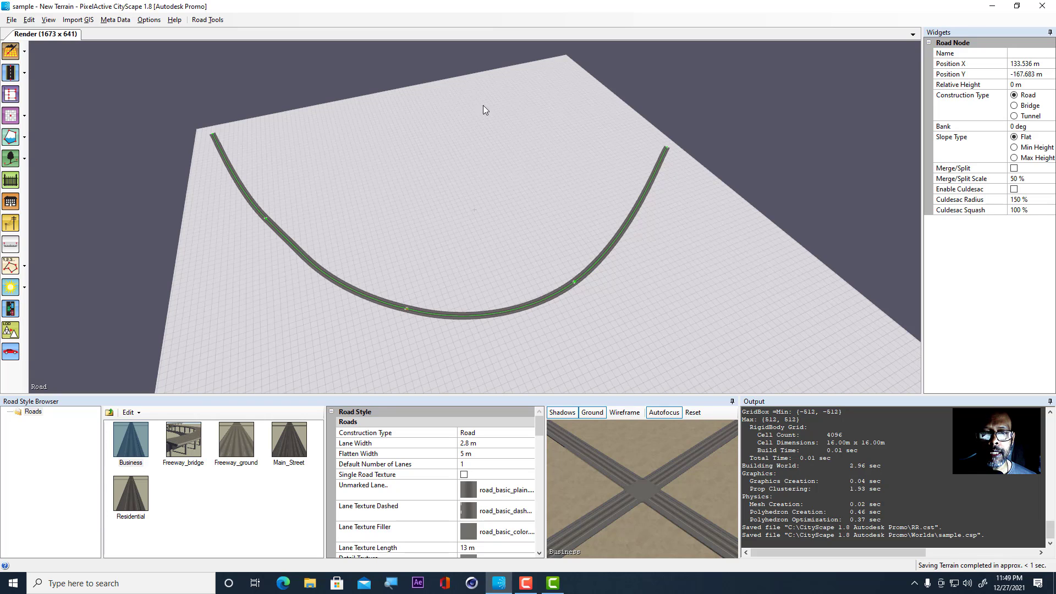
Step: Branch a Business road off the new middle node, through about (-166, 26) m to about (-421, 361) m near the far corner
drag(476, 123, 457, 161)
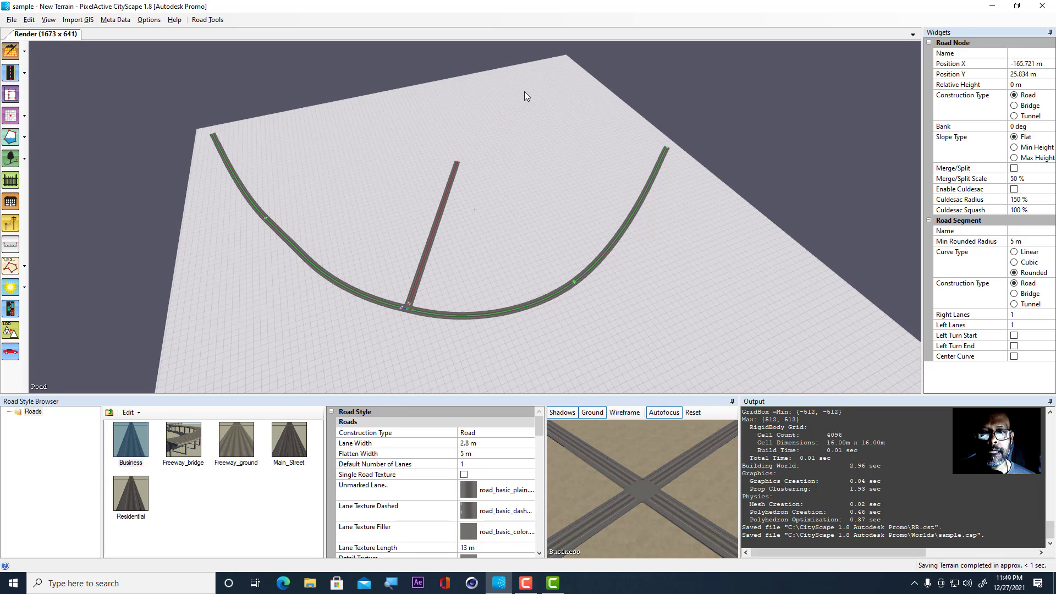
mouse_move(523, 91)
mouse_down()
mouse_move(528, 71)
mouse_move(538, 78)
mouse_up()
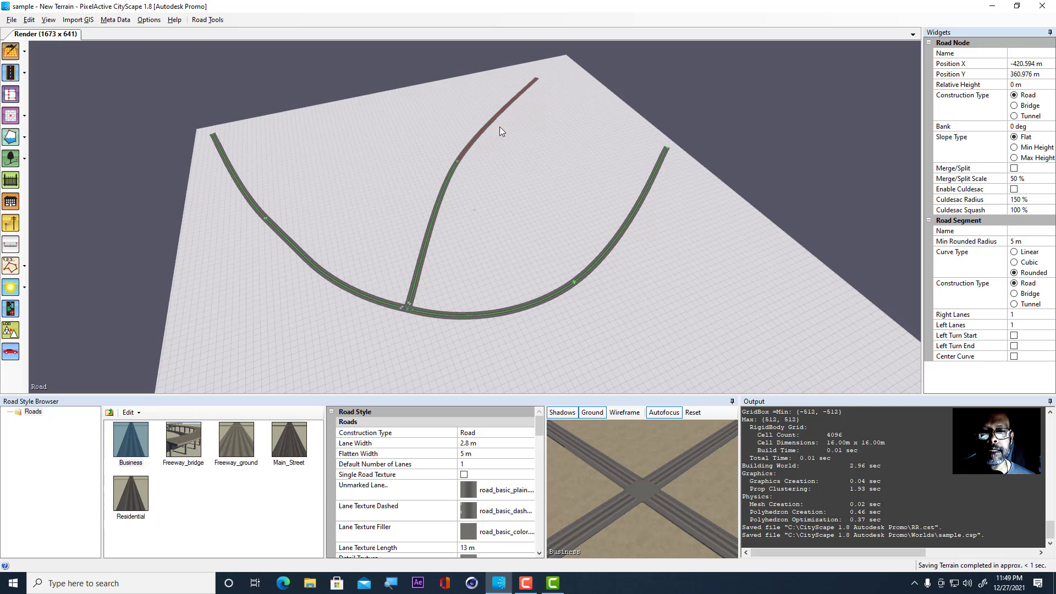
Step: Branch a Business road off the main road's middle junction, through about (193, -300) m to about (115, -496) m near the terrain edge
click(457, 162)
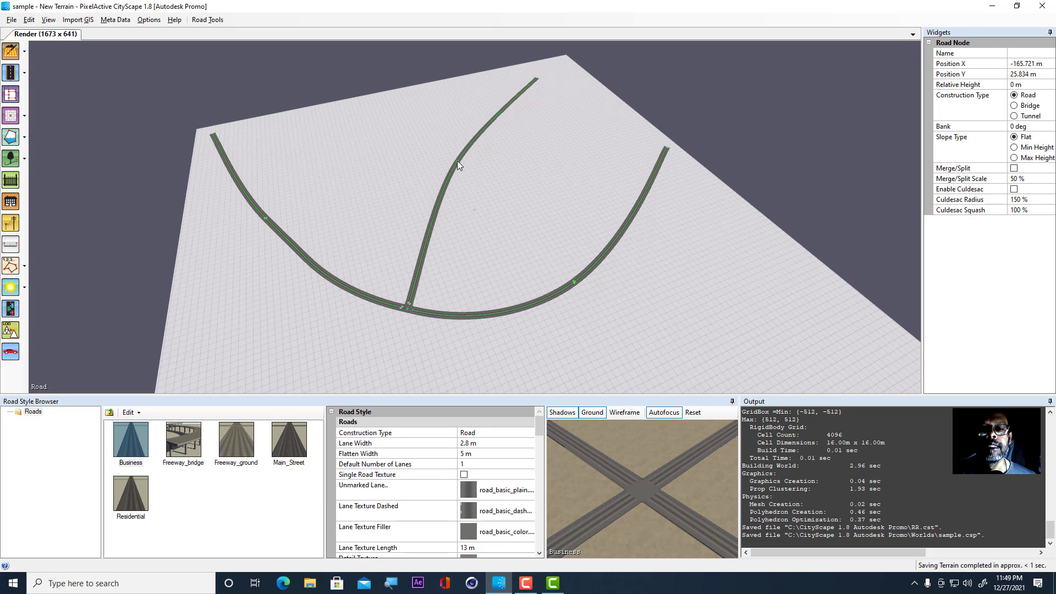
click(408, 308)
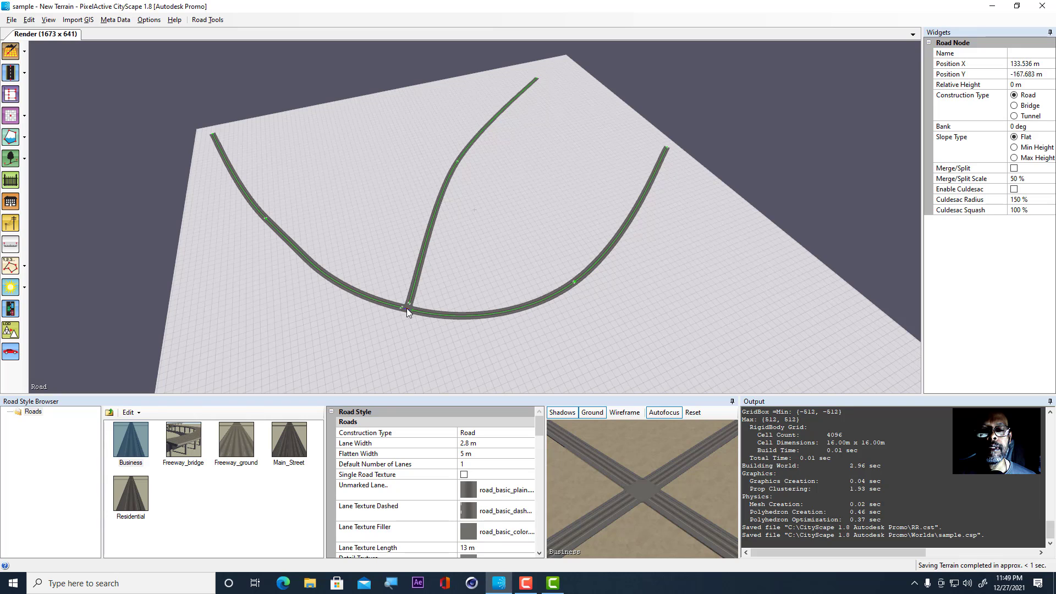
click(325, 379)
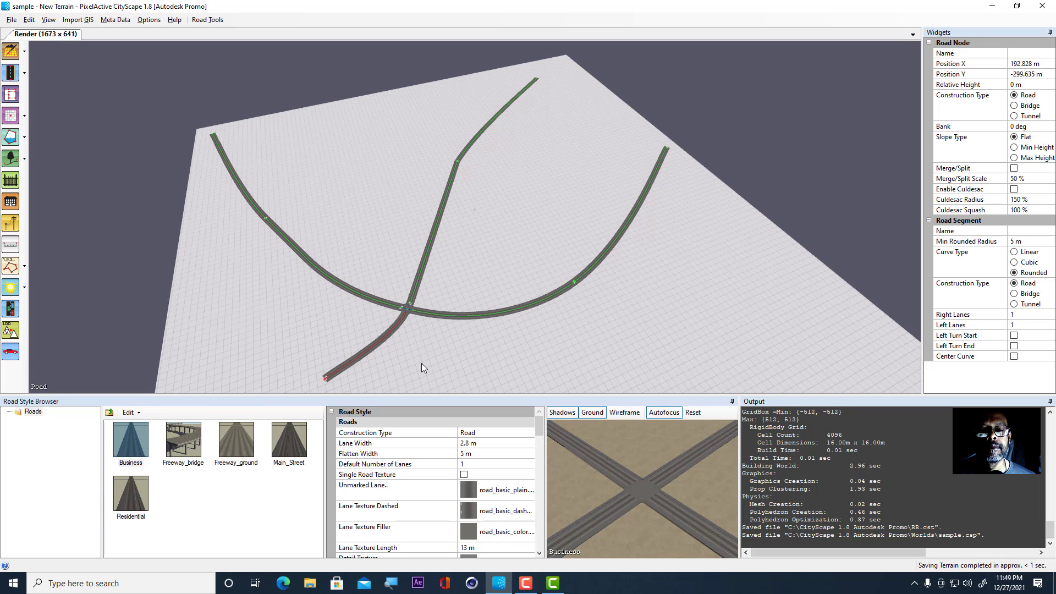
click(169, 380)
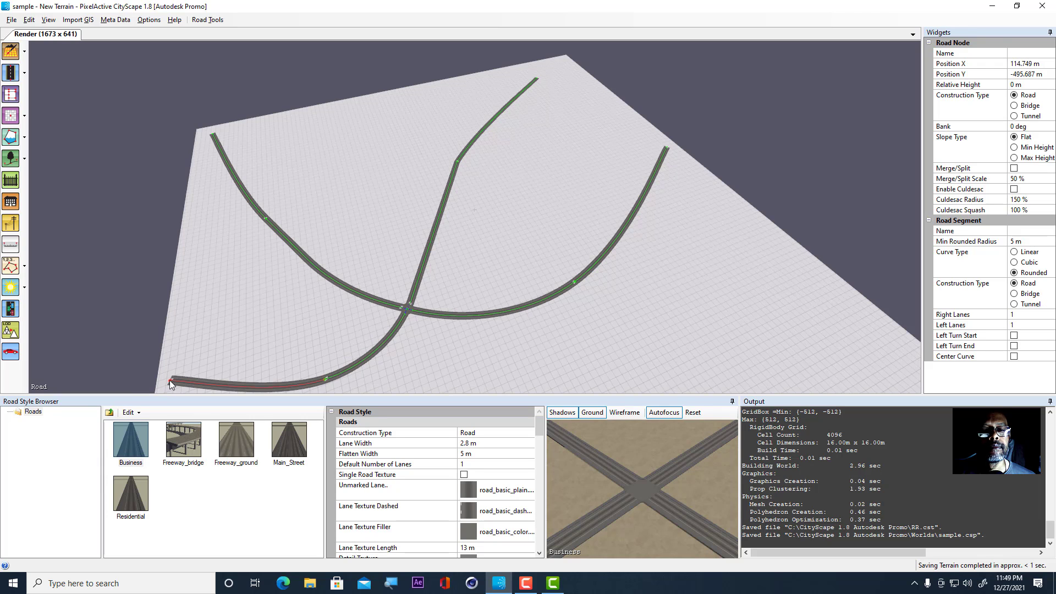
scroll(493, 260, down, 5)
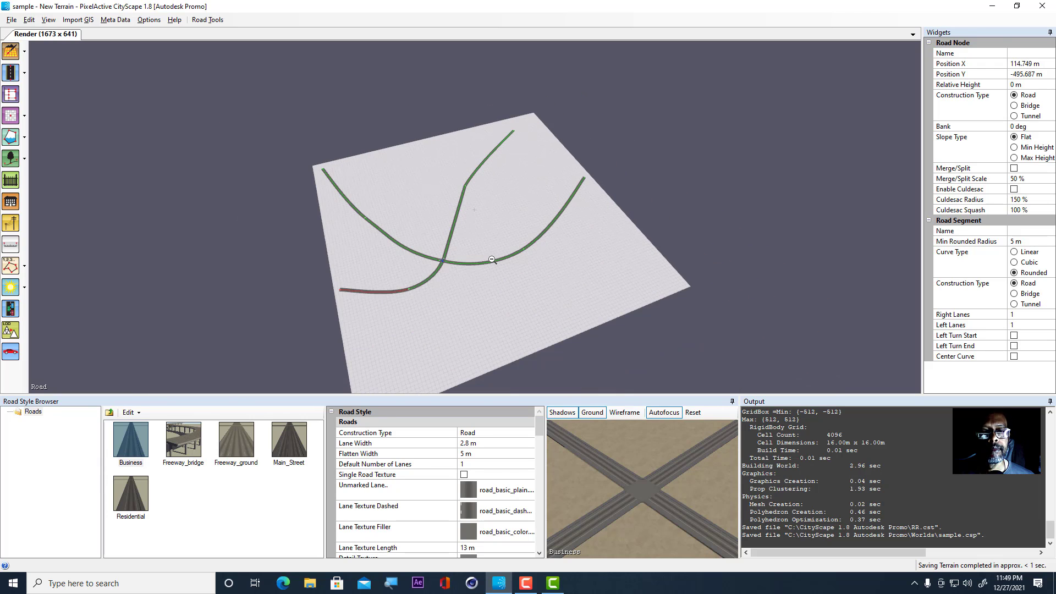
scroll(493, 260, up, 4)
scroll(493, 260, down, 4)
scroll(493, 260, up, 5)
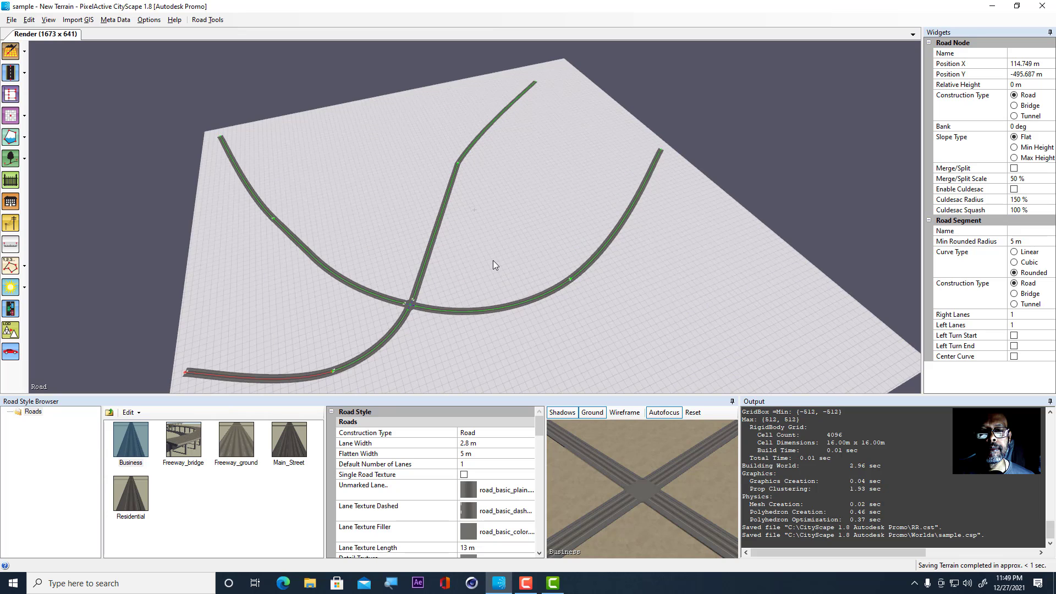
Step: Branch a straight Business road from the main road's node at about (190, 100) m to about (482, -170) m near the terrain edge
key(alt)
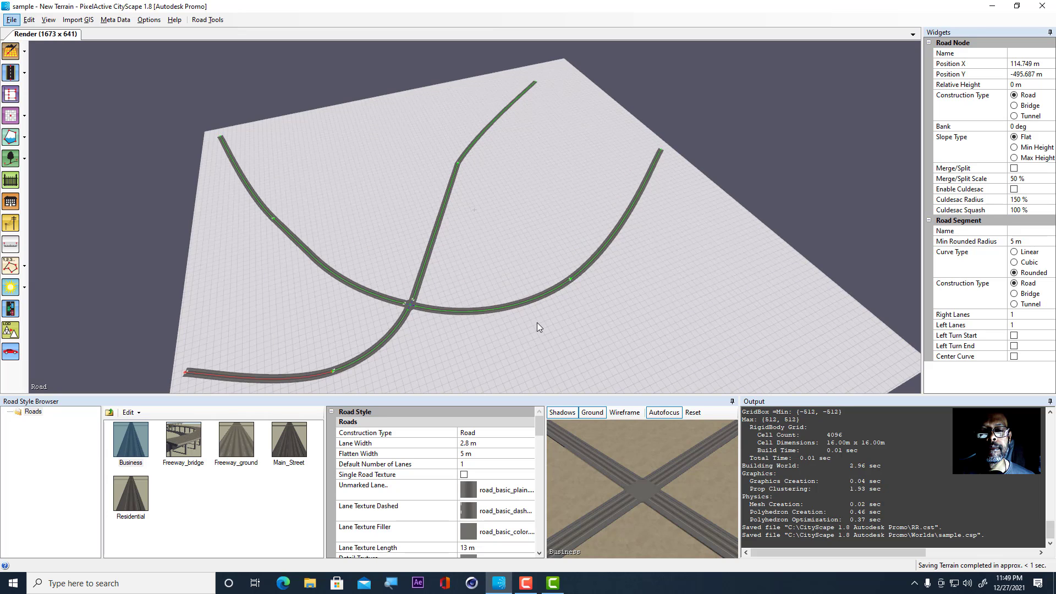
alt+drag(526, 330, 452, 341)
middle_drag(454, 345, 423, 336)
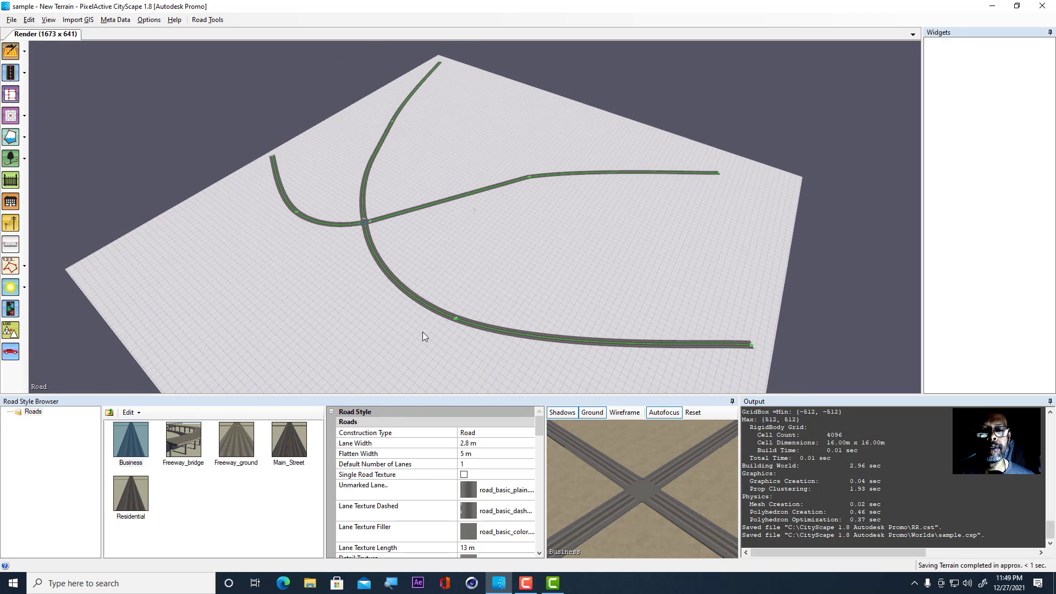
click(457, 319)
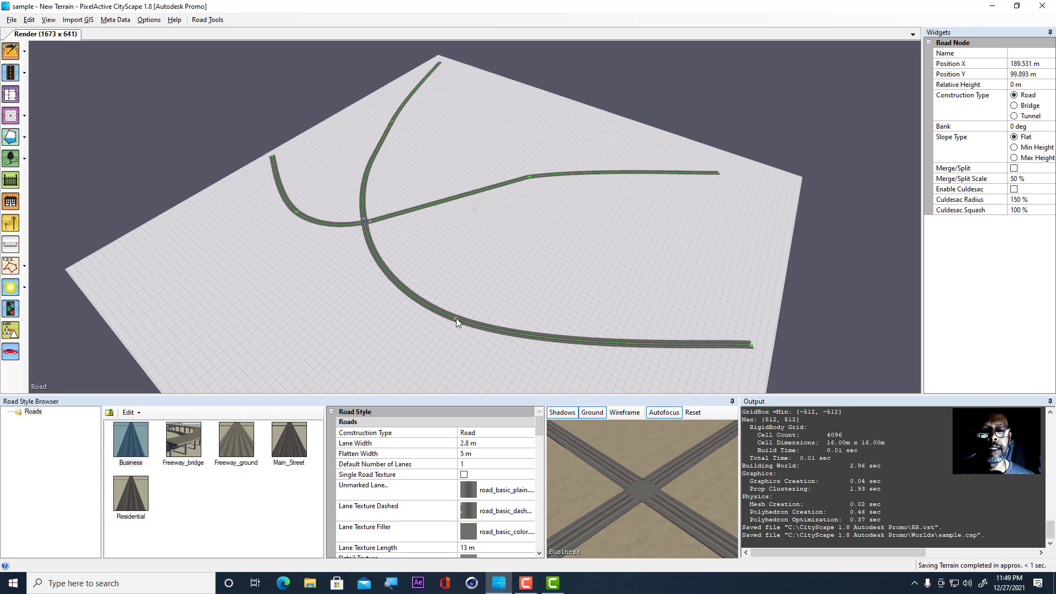
click(192, 373)
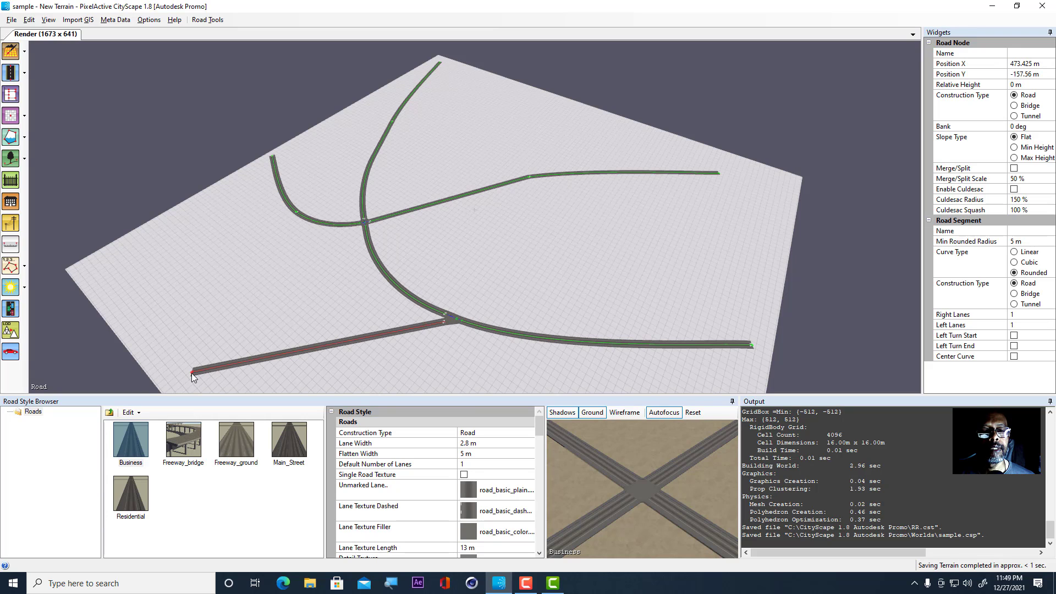
drag(192, 373, 181, 373)
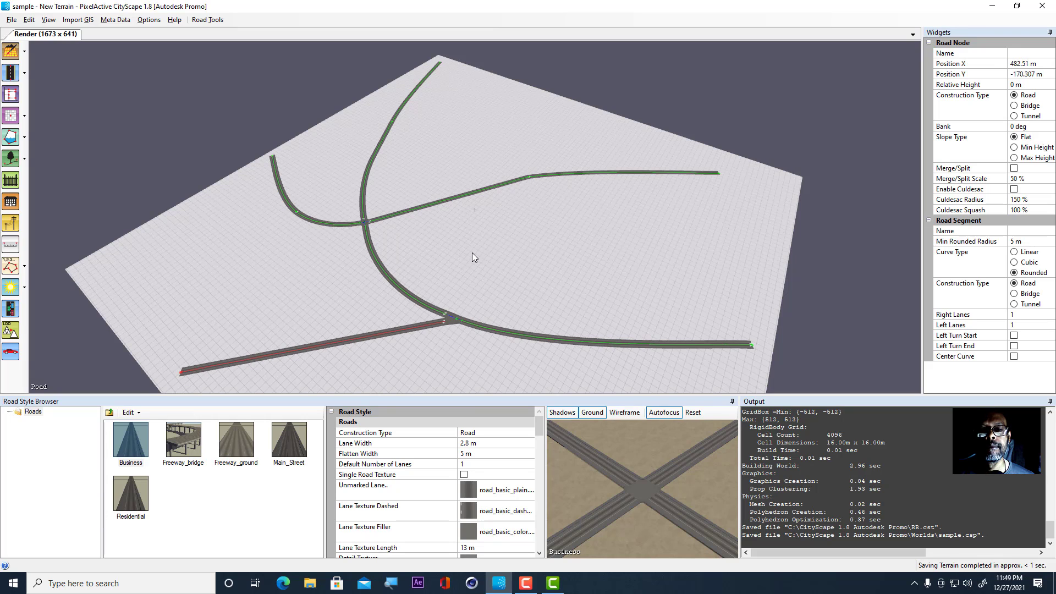
Step: Link a new branch node at about (-284, 160) m to the main road's end at about (-9, 485) m, and extend the branch to about (-483, 465) m
click(530, 174)
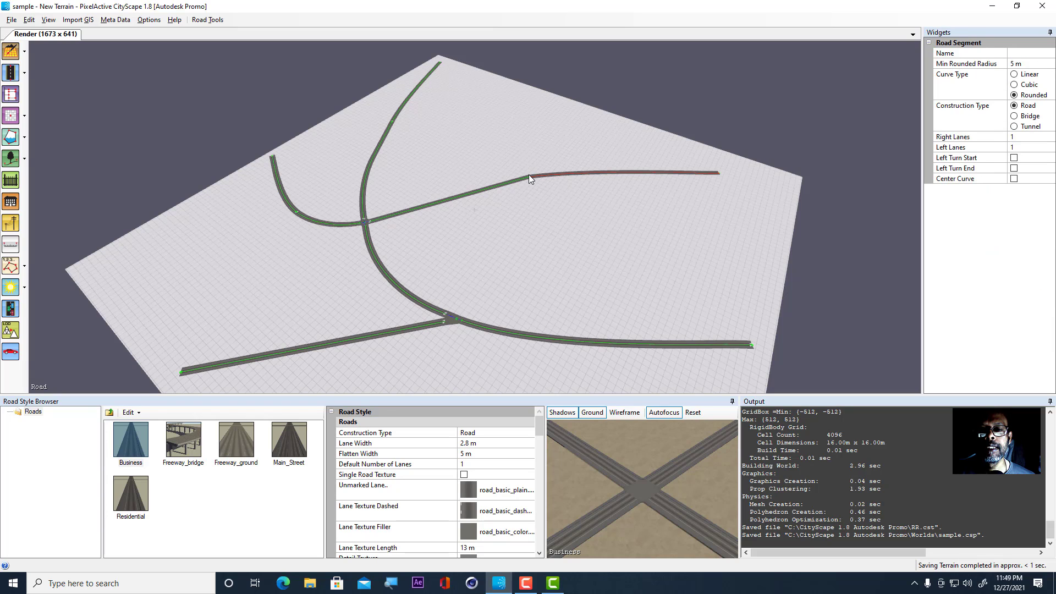
click(609, 172)
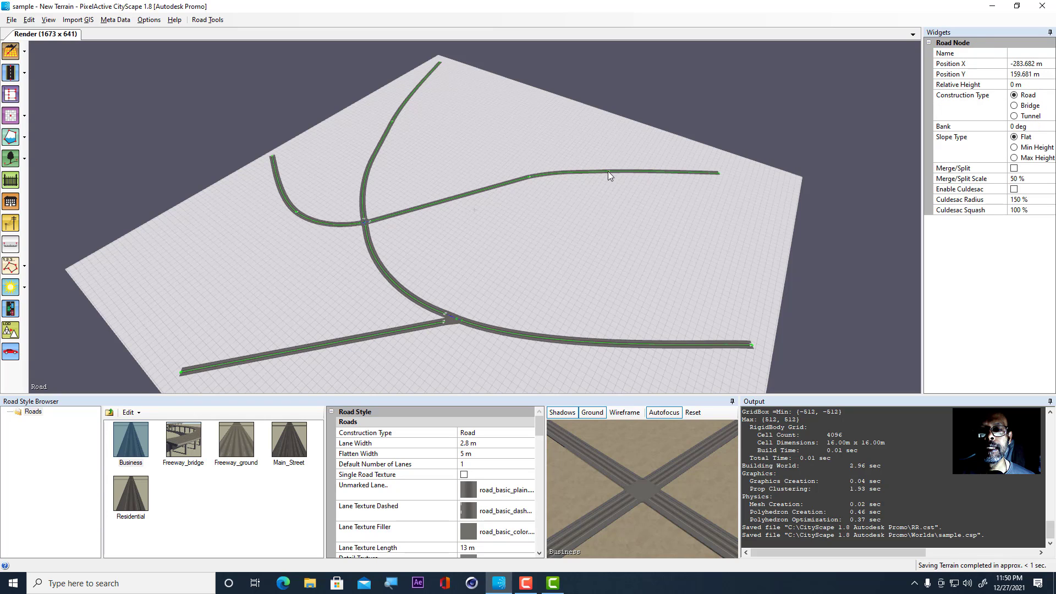
click(753, 345)
drag(737, 355, 749, 358)
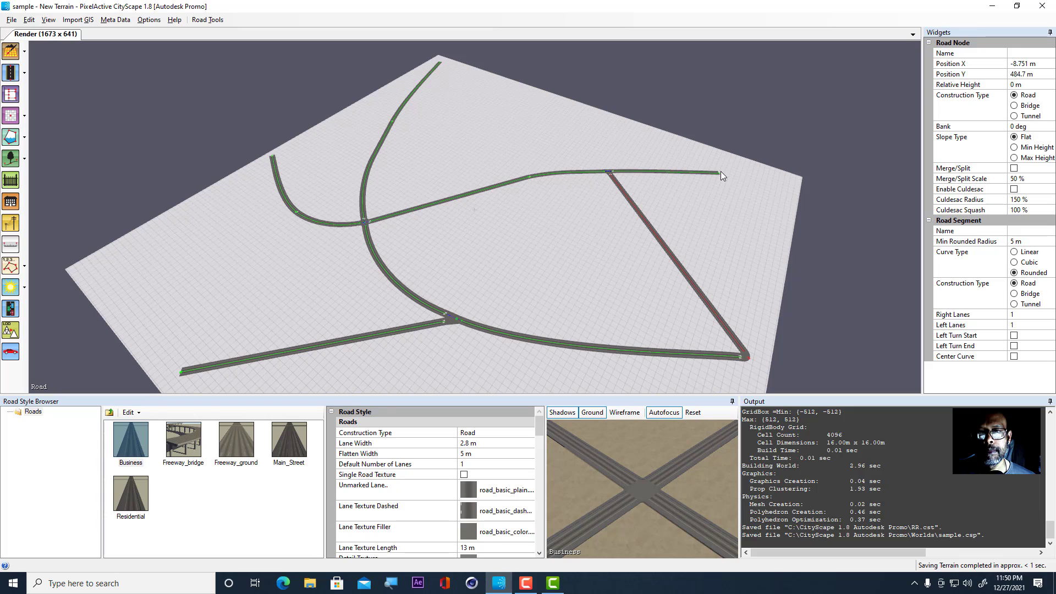
drag(718, 173, 777, 176)
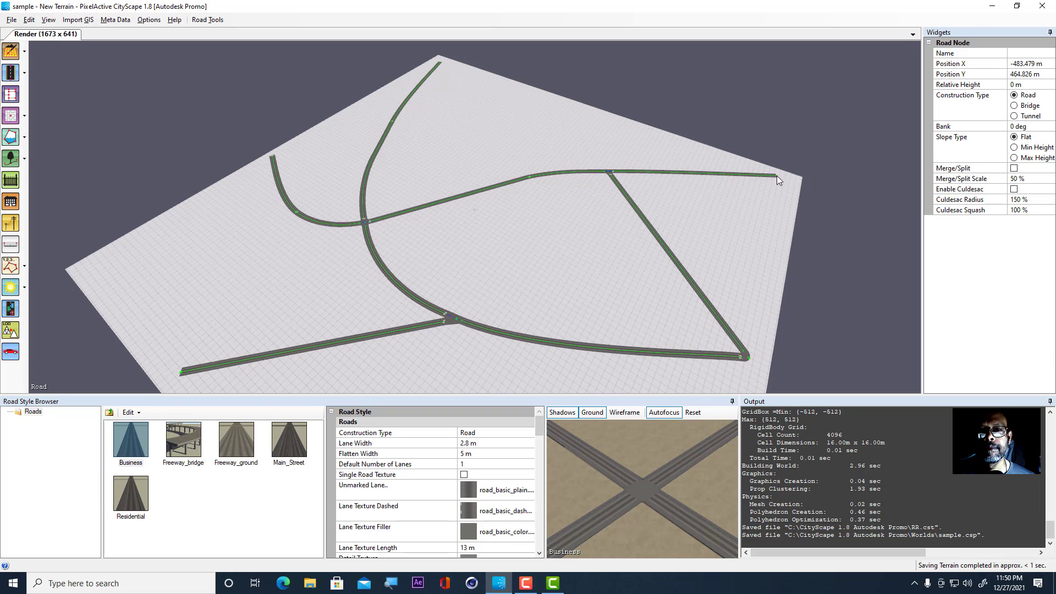
Step: Insert a node between the branch's bend and the new junction, and pull it slightly outward to form a shallow peak beside the junction
click(529, 179)
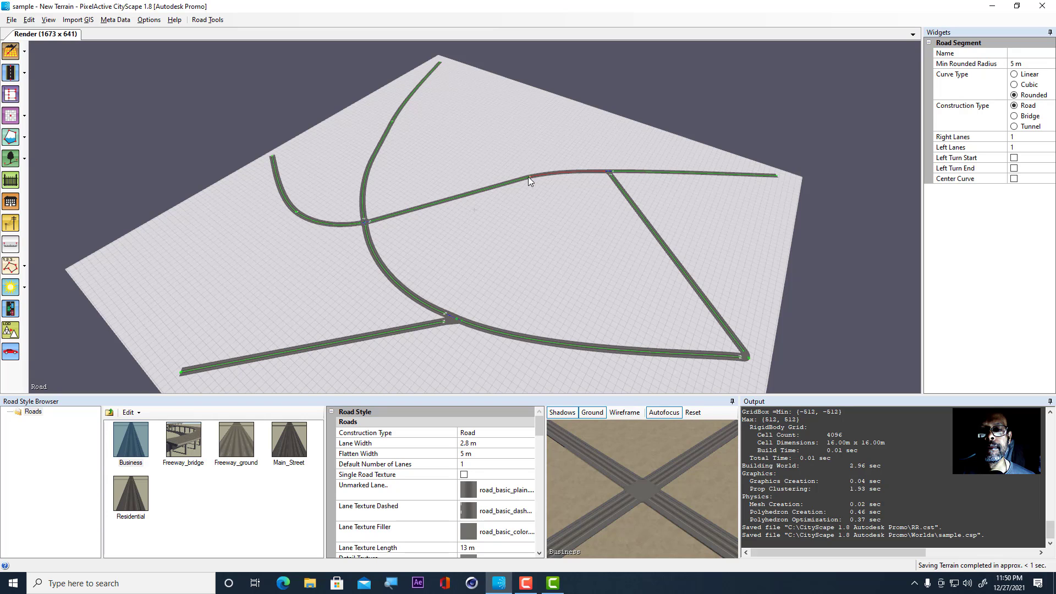
click(506, 105)
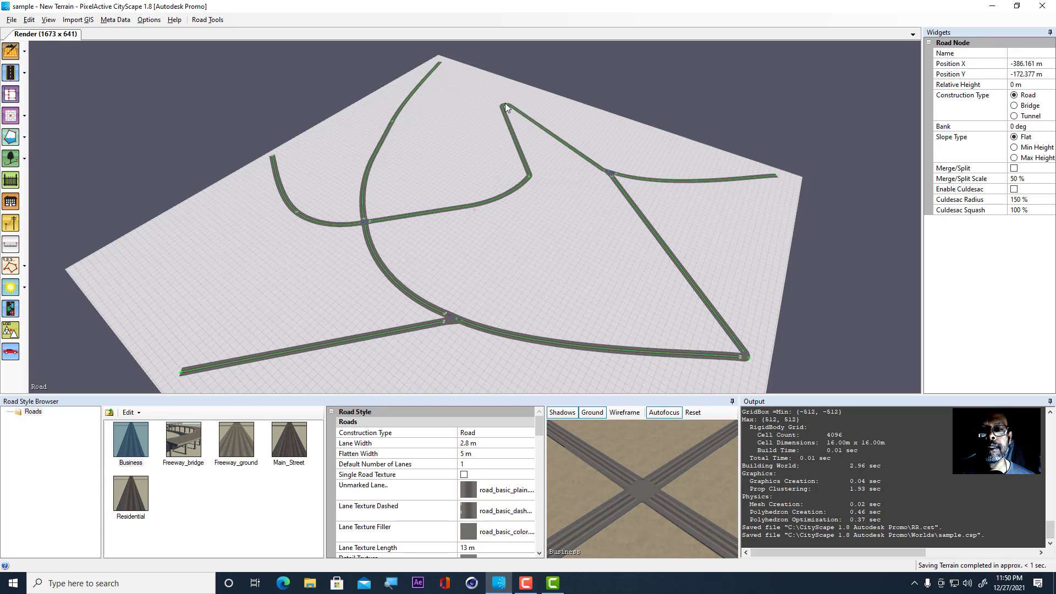
drag(506, 106, 568, 160)
click(529, 177)
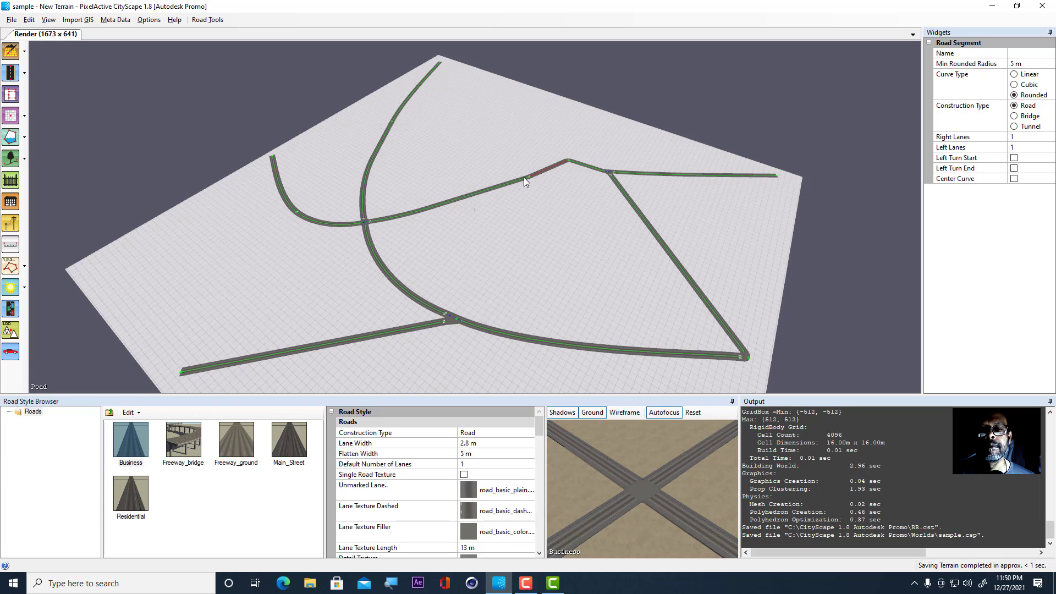
Step: Insert a branch node at about (-78, -12) m and run a Business road from it through about (-317, -154) m to the main road's far-corner end
click(490, 191)
click(490, 191)
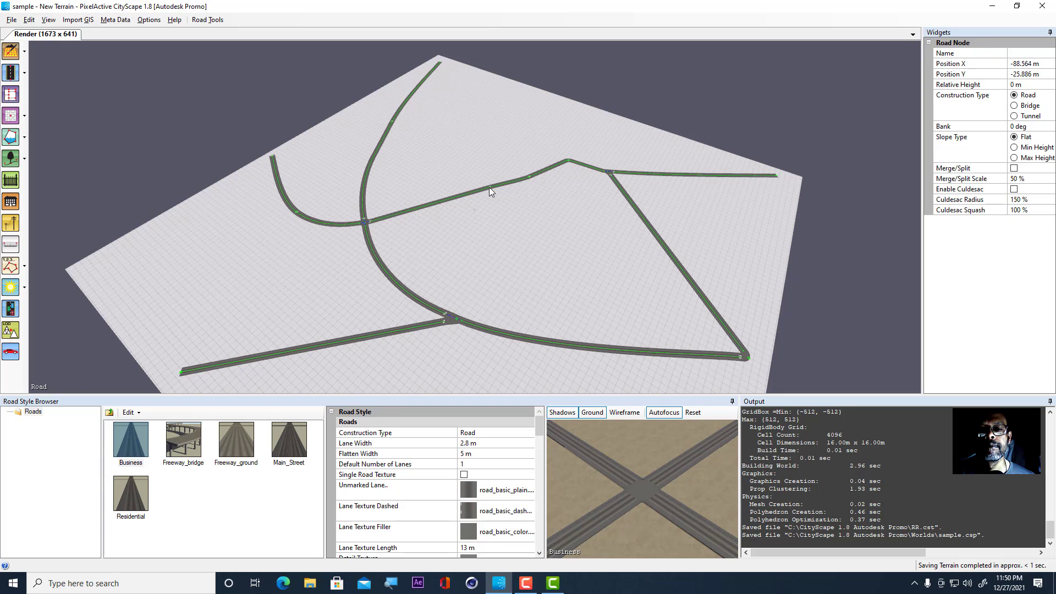
drag(490, 187, 493, 192)
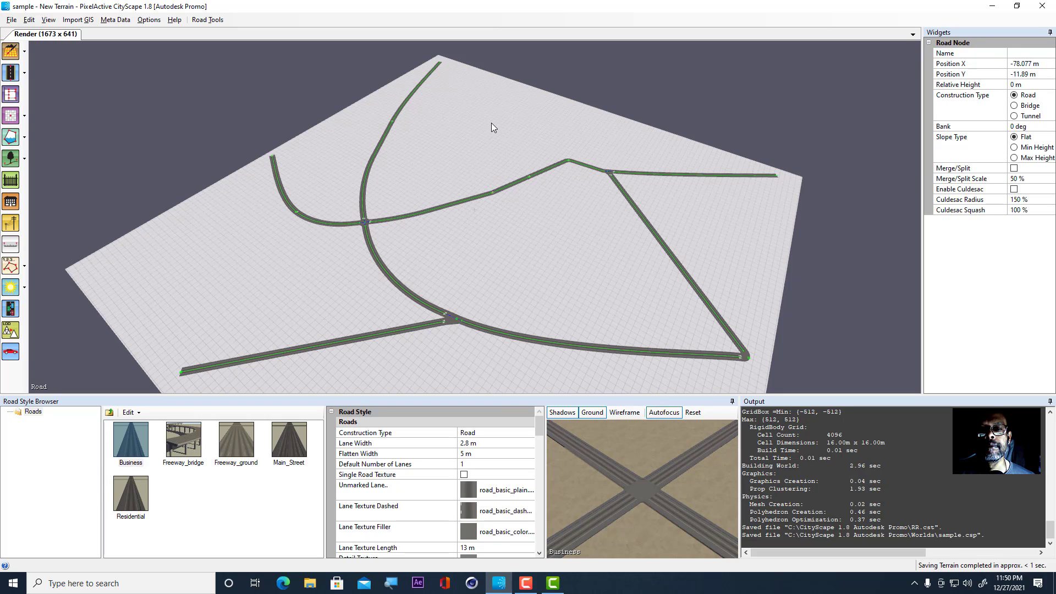
click(491, 123)
drag(493, 122, 497, 117)
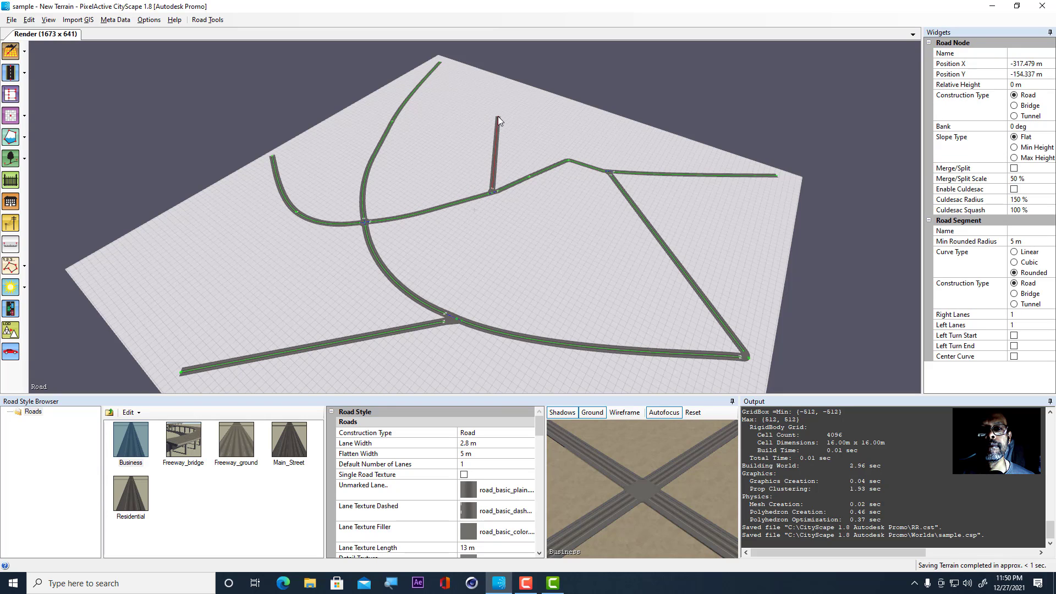
click(440, 62)
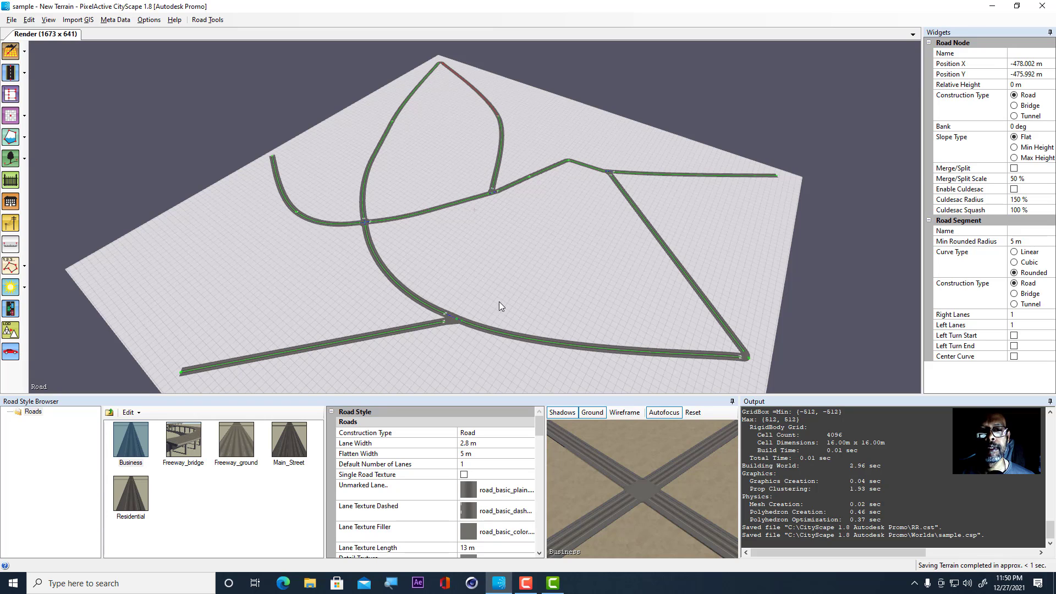
Step: Connect the road end at (115, -496) m to the straight side road's end with a Business road, placing the joint at about (489, -202) m
click(272, 156)
click(272, 156)
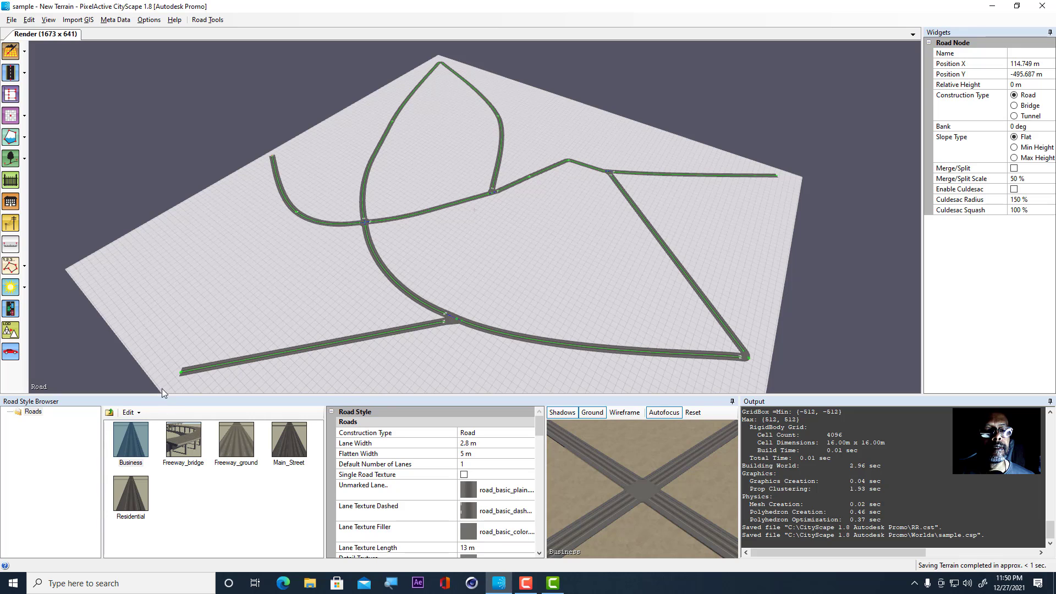
click(181, 372)
mouse_move(180, 372)
mouse_down()
mouse_move(157, 338)
mouse_move(164, 364)
mouse_up()
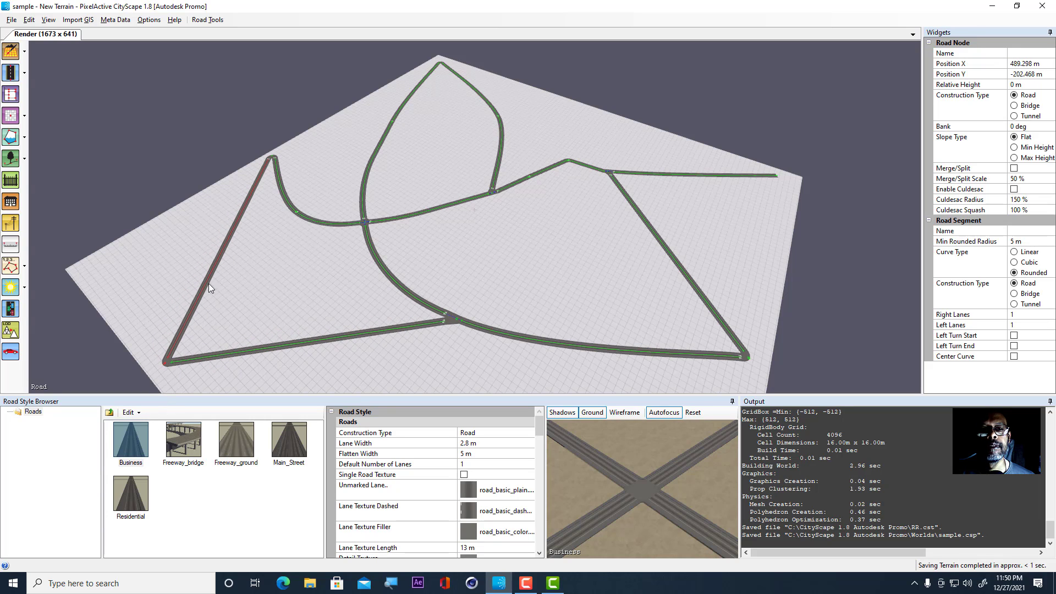
Step: Enable a cul-de-sac on the open road's end node at about (-484, 466) m near the terrain corner
click(268, 159)
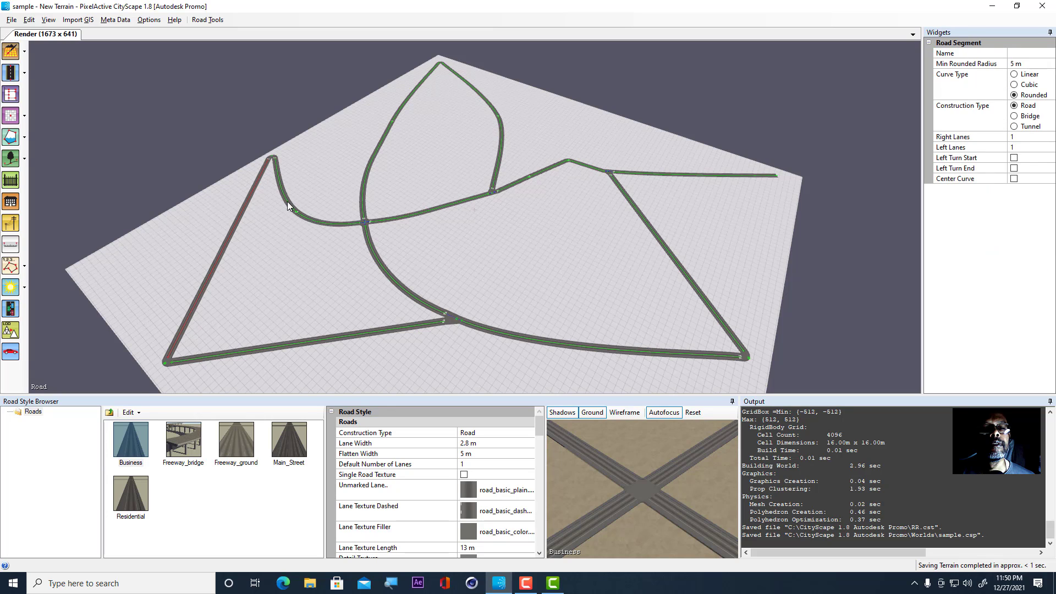
click(300, 212)
click(777, 175)
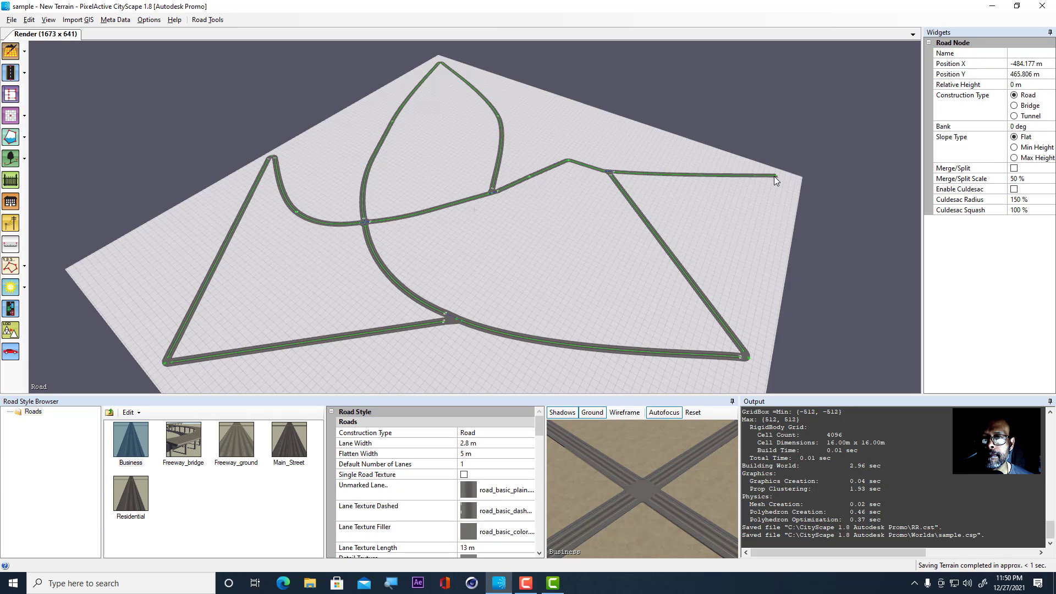
click(1015, 190)
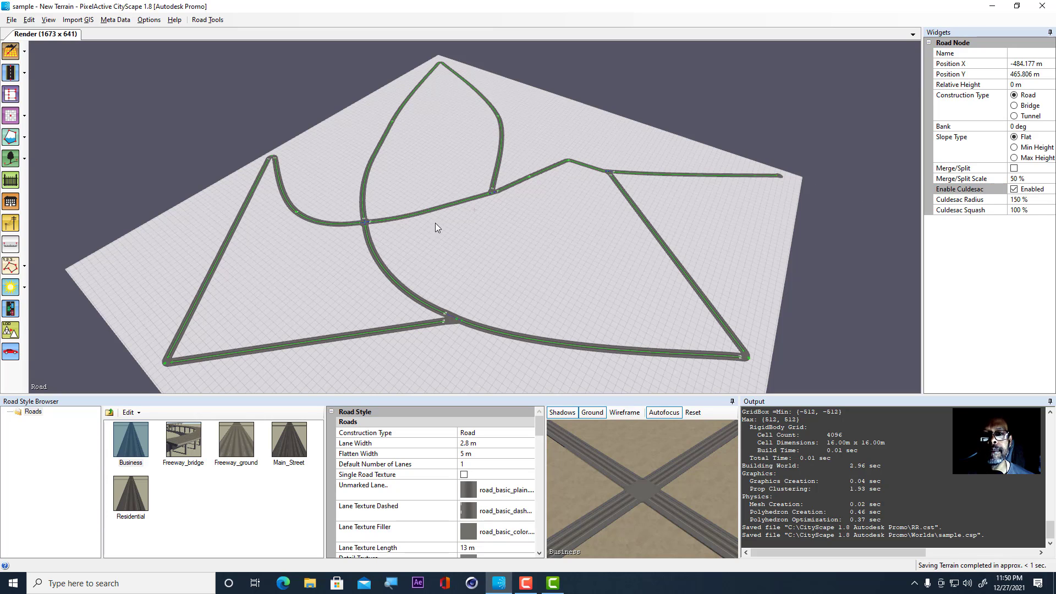
Step: Examine the layout and junctions of the road network from several angles and distances
middle_drag(504, 274, 521, 234)
scroll(507, 266, down, 5)
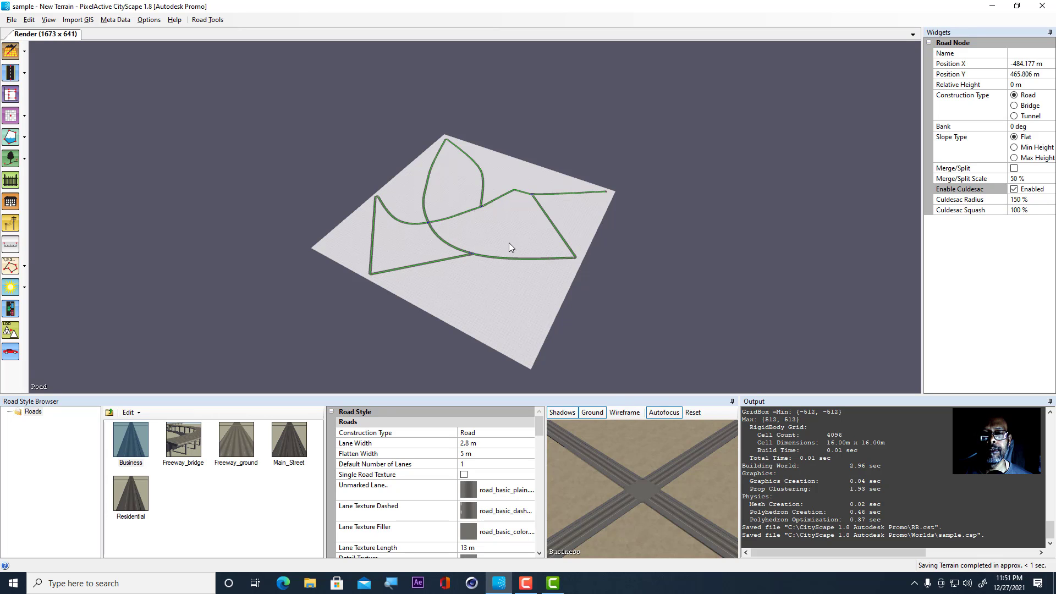
scroll(521, 250, up, 5)
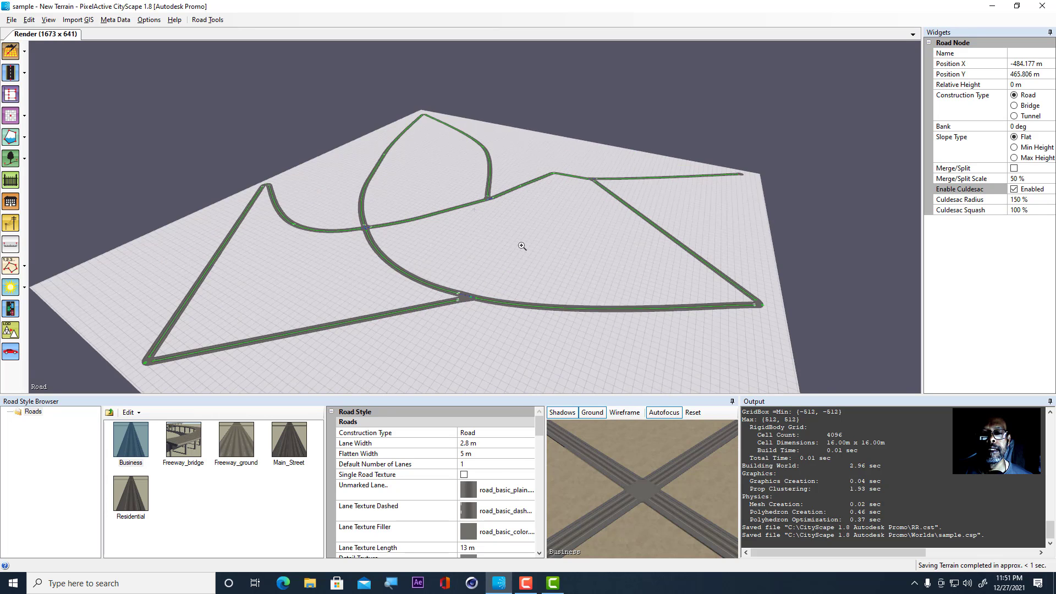
middle_drag(480, 289, 499, 305)
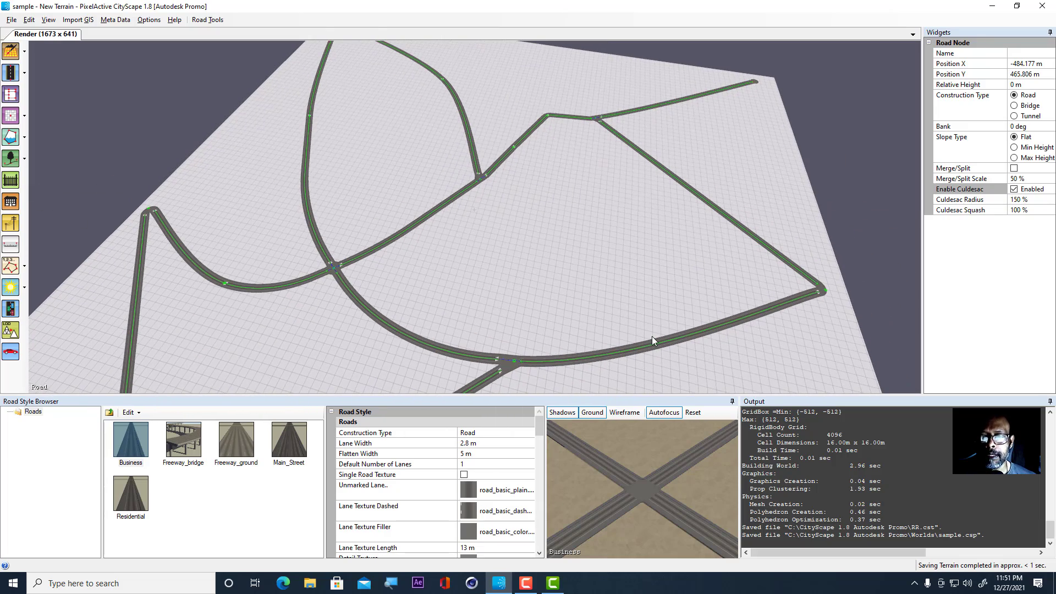
scroll(652, 340, up, 2)
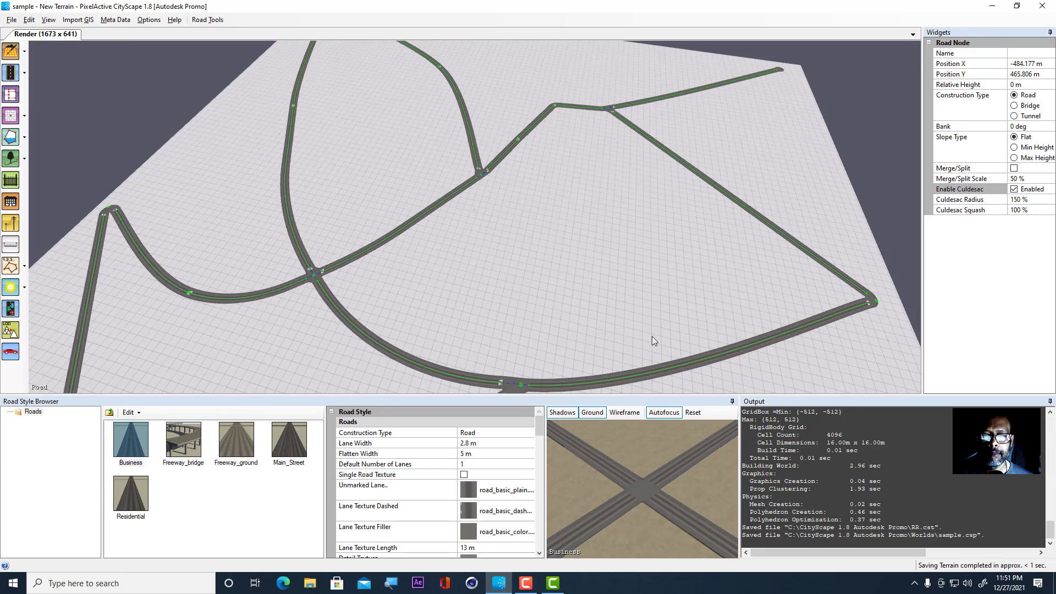
scroll(652, 336, down, 5)
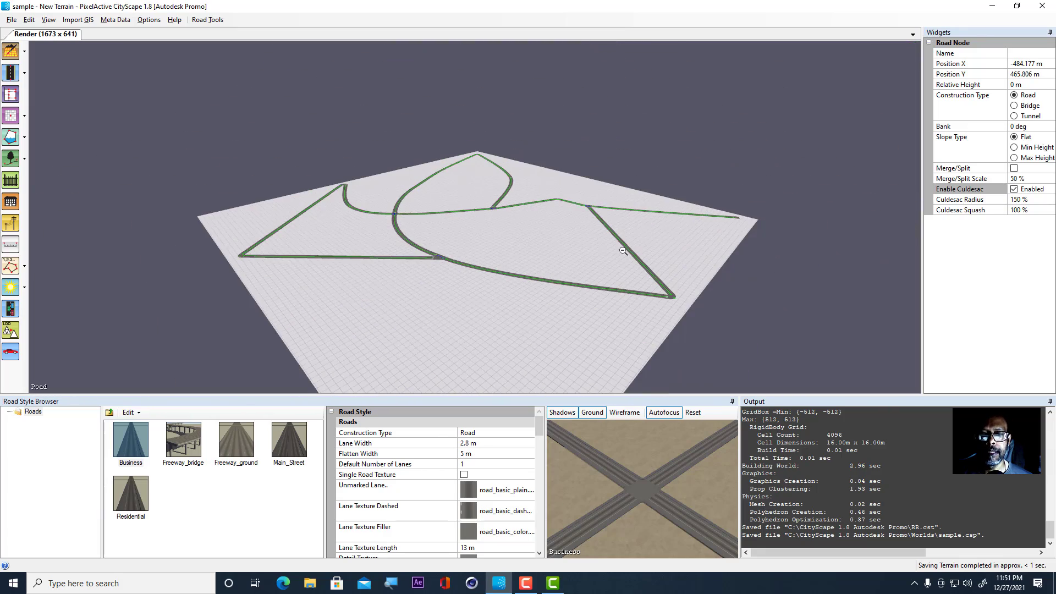
middle_drag(623, 251, 583, 285)
scroll(582, 279, up, 3)
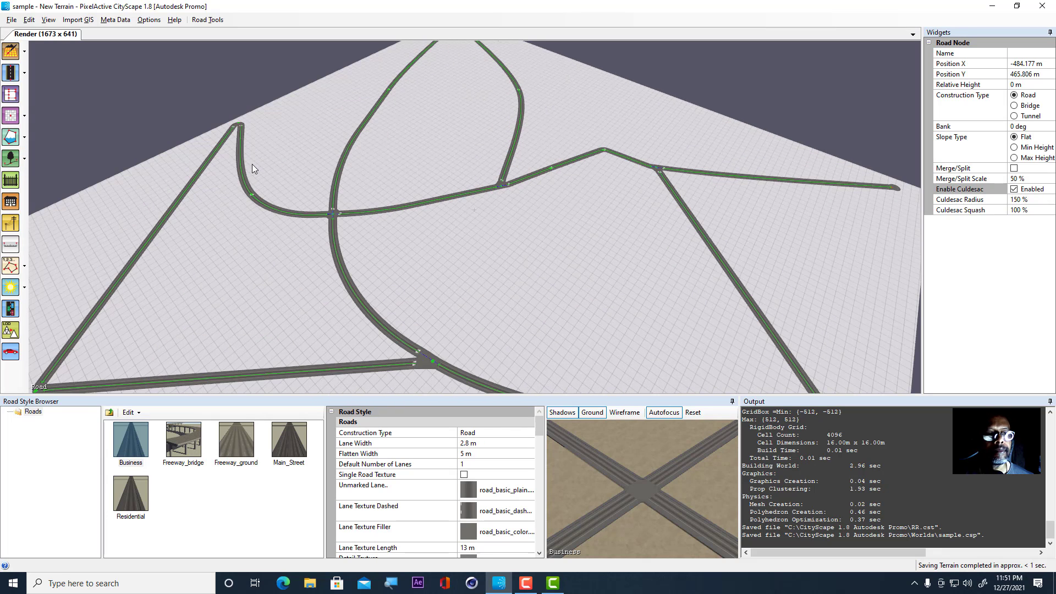
Step: Place 25 m radius prop circles of tree_generic_full01: two beside the main road crossing and three around the branch junction near (-78, -12) m
click(11, 160)
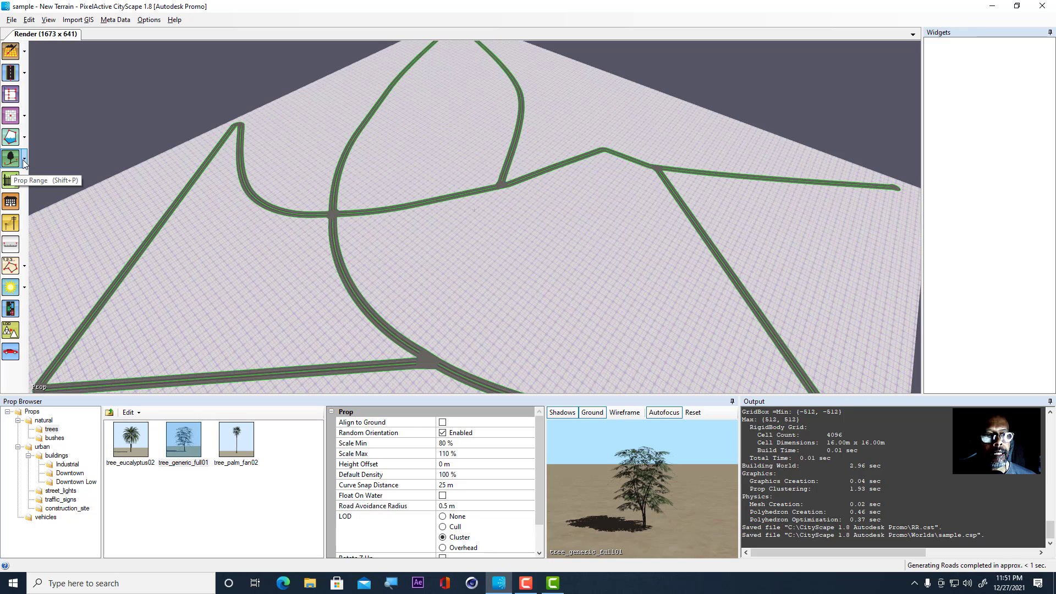
click(25, 157)
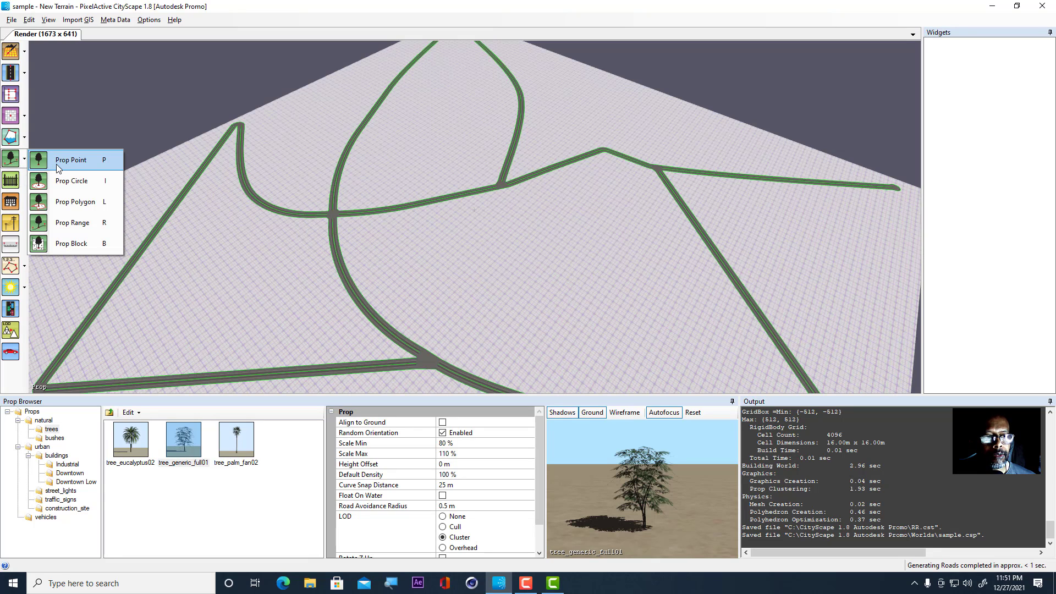
click(82, 183)
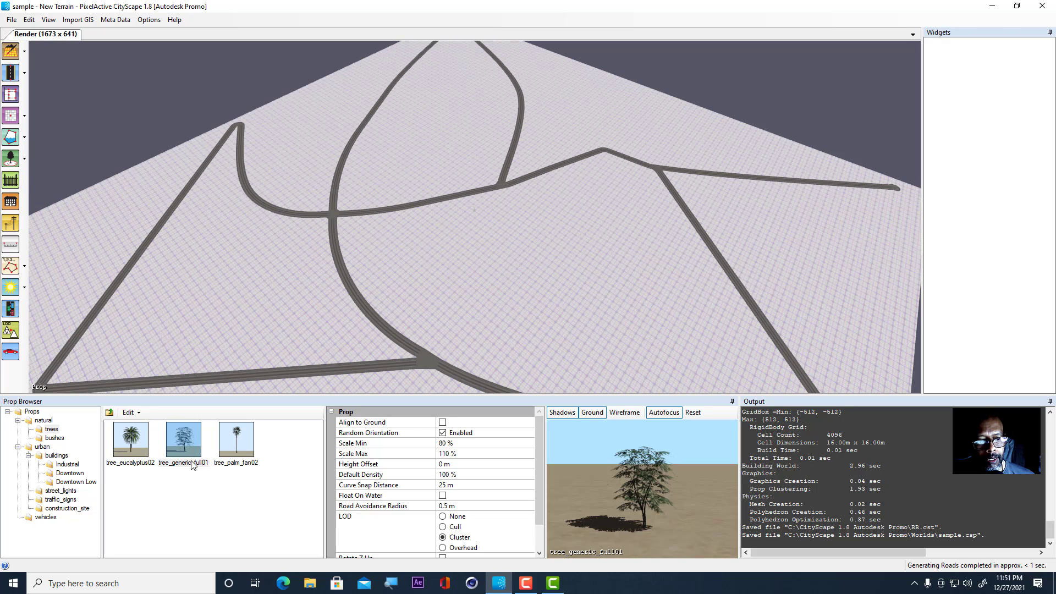
click(184, 441)
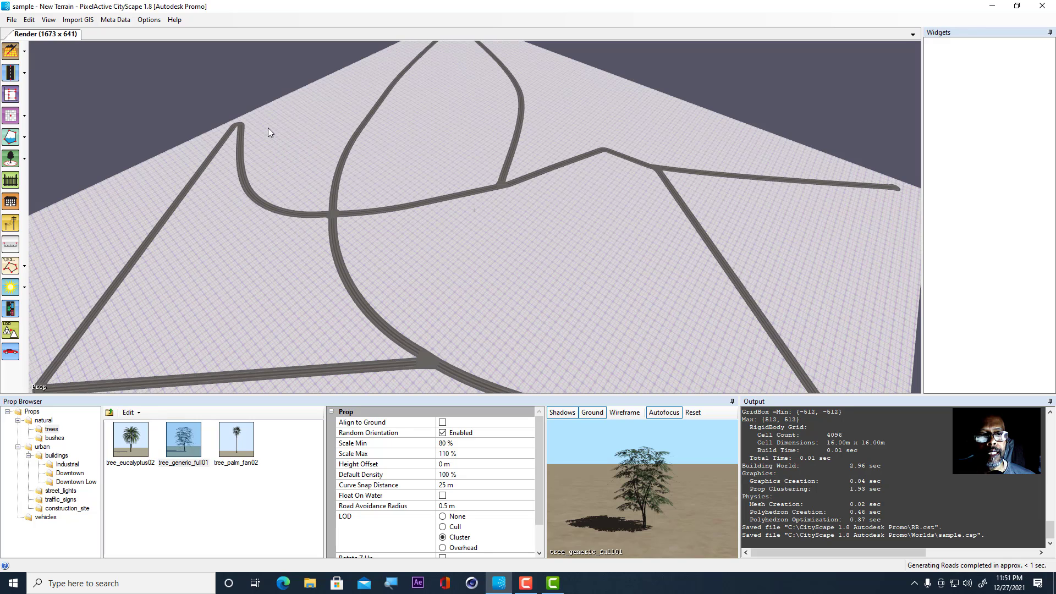
click(312, 201)
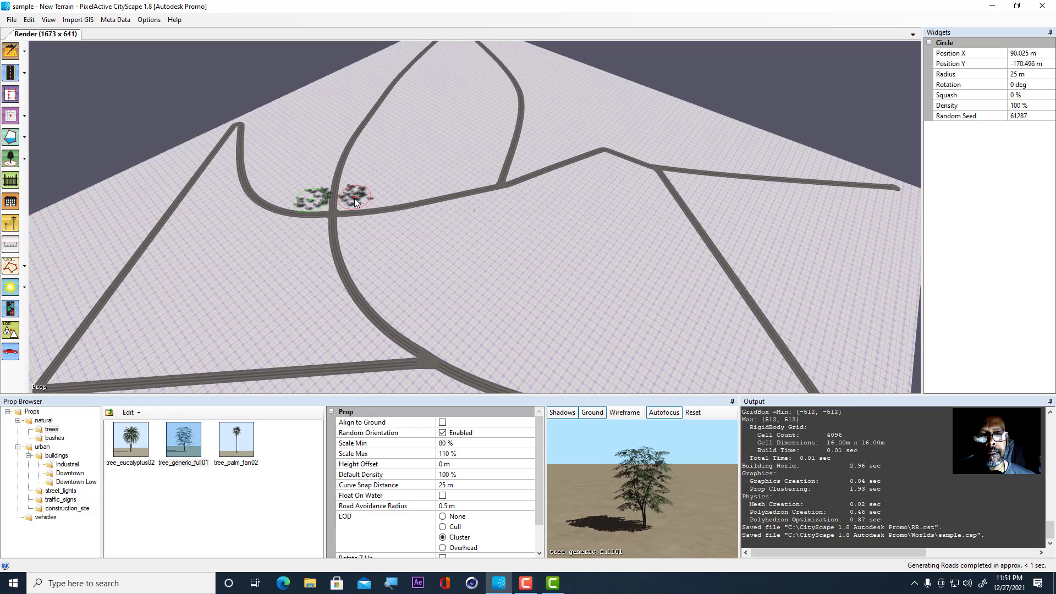
click(490, 204)
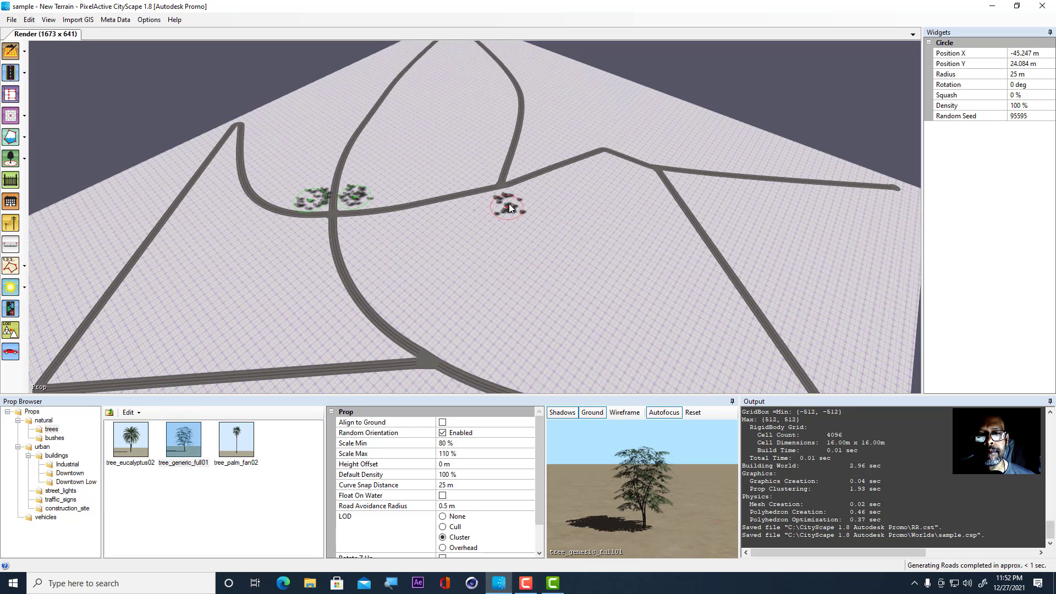
click(487, 176)
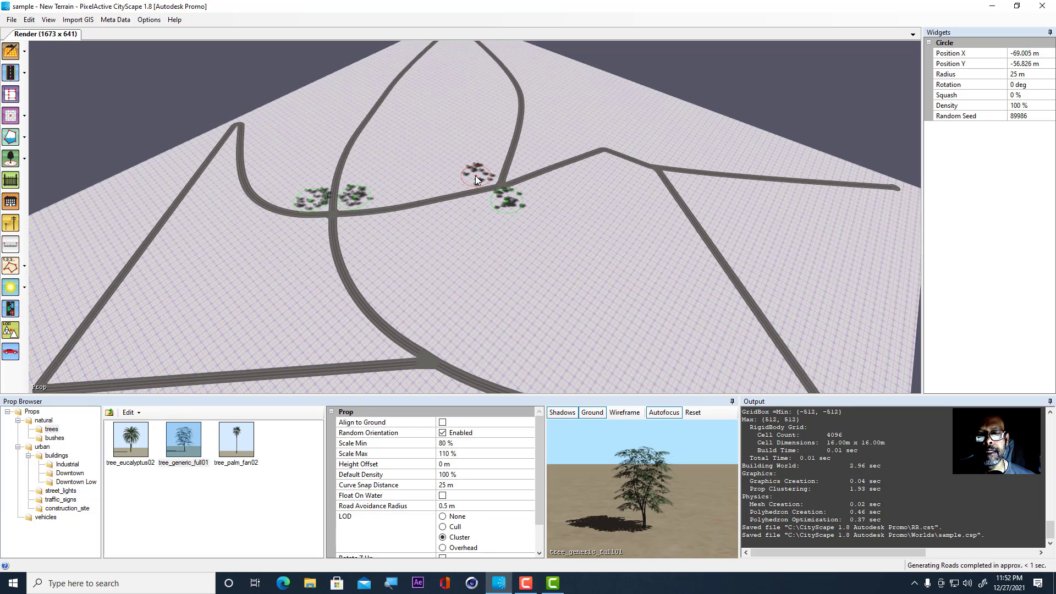
click(476, 176)
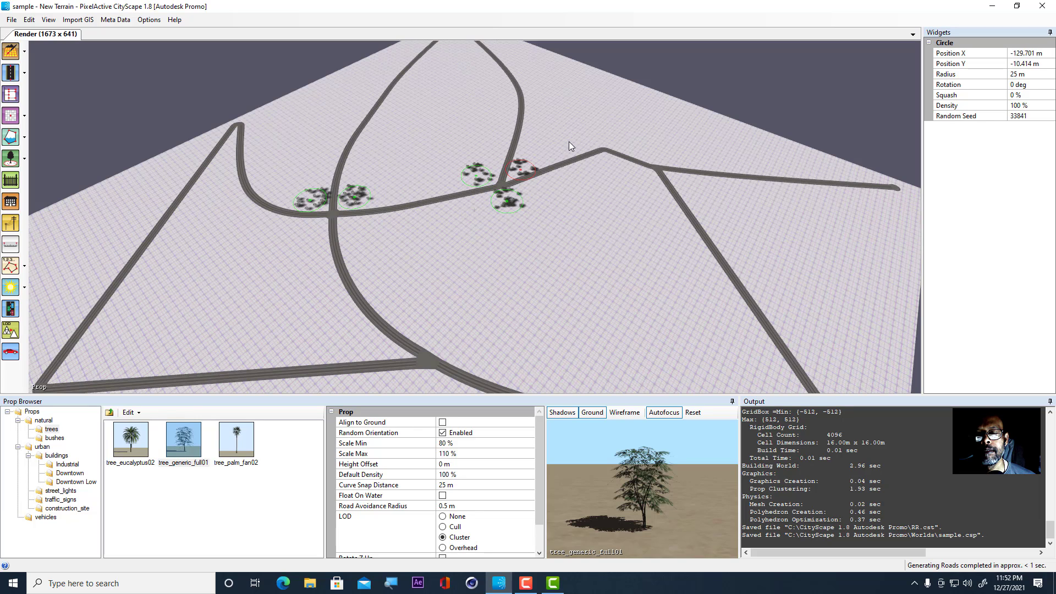
Step: Add four tree_generic_full01 circles around the far bend and side road junction, including at about (-306, 129) m and (-236, 154) m
click(592, 141)
click(644, 153)
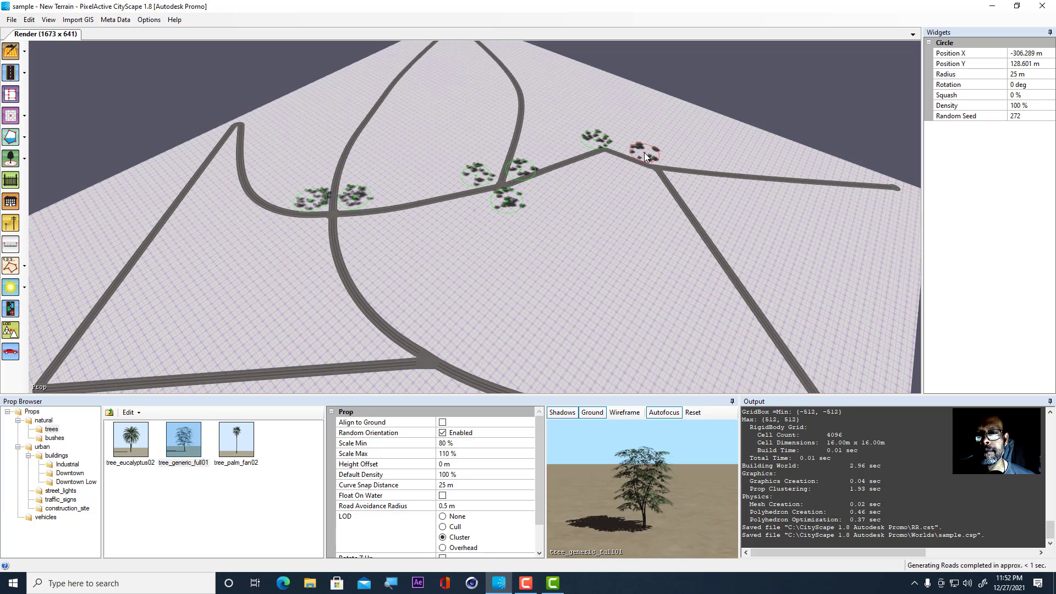
click(641, 181)
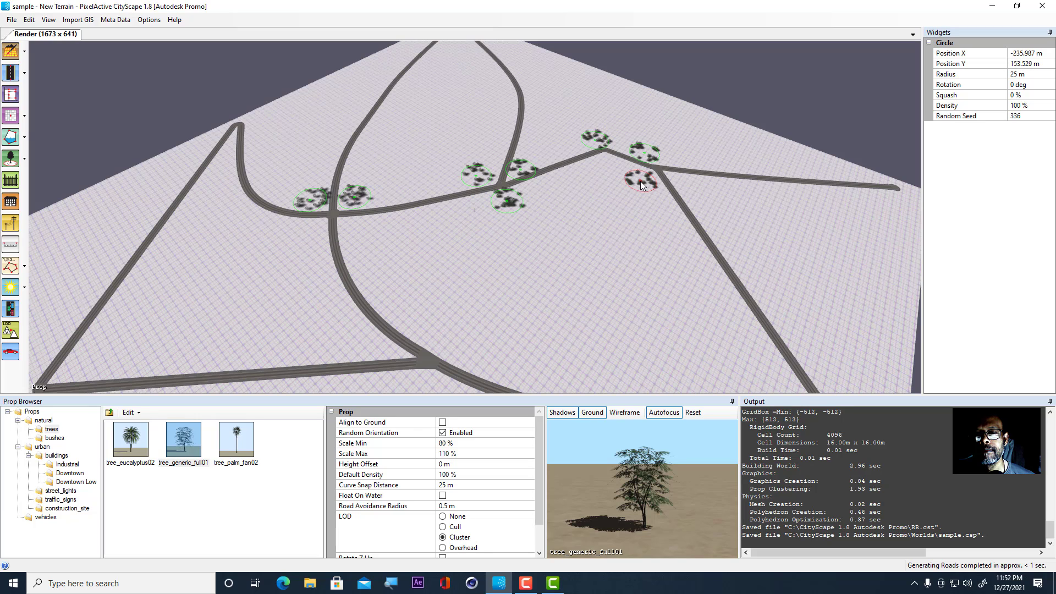
click(688, 189)
Step: Add three tree_generic_full01 circles along the curved main road at about (148, -86), (171, 91) and (227, 24) m
click(366, 250)
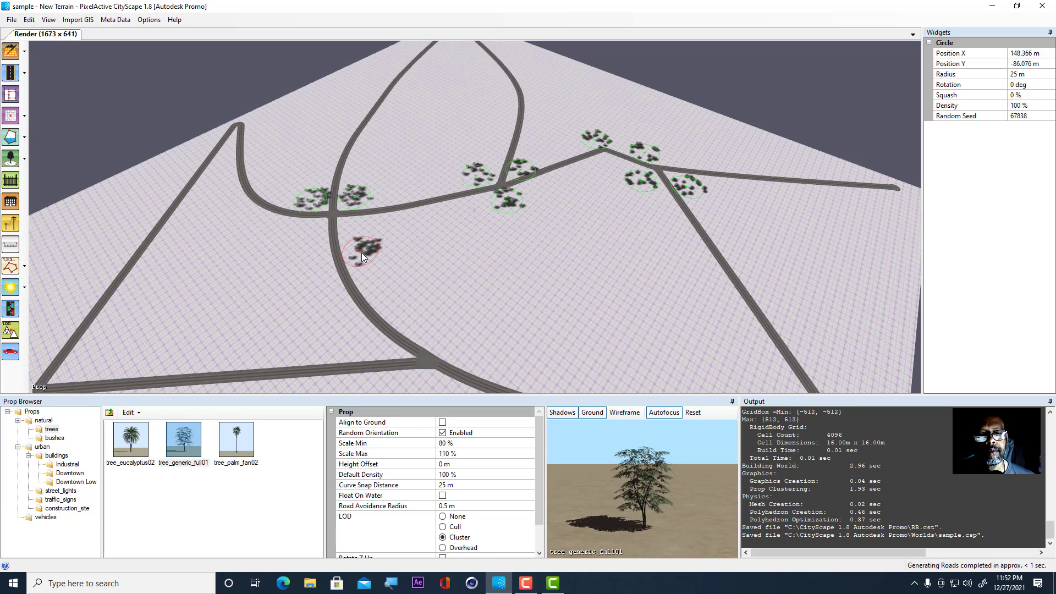
click(439, 345)
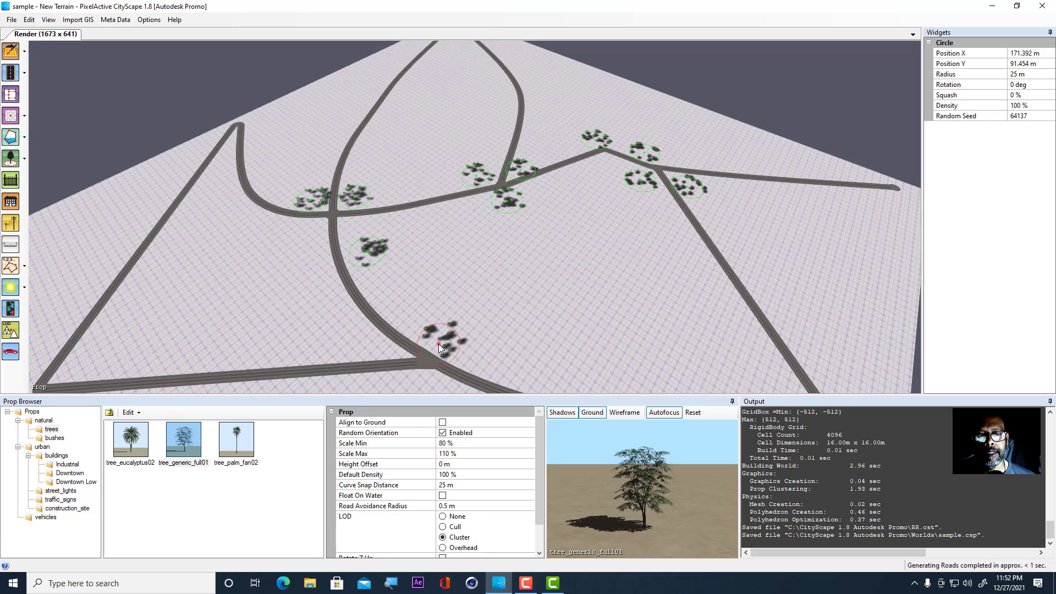
click(362, 343)
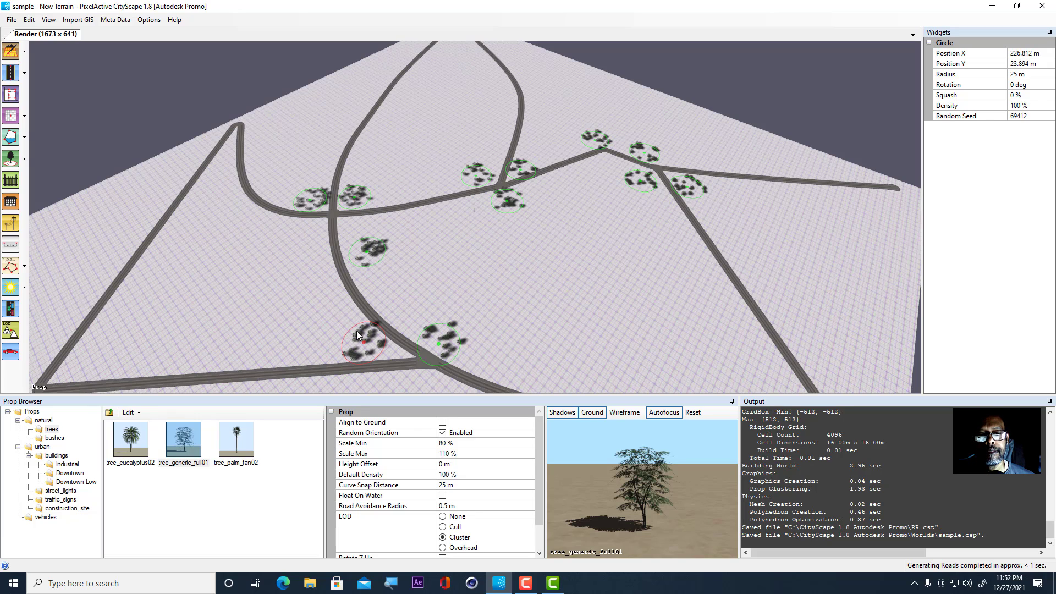
Step: Fill the area between the straight side road and the cul-de-sac road with a tree_generic_full01 prop polygon, spanning about (-307, 265) to (-163, 473) m
click(24, 158)
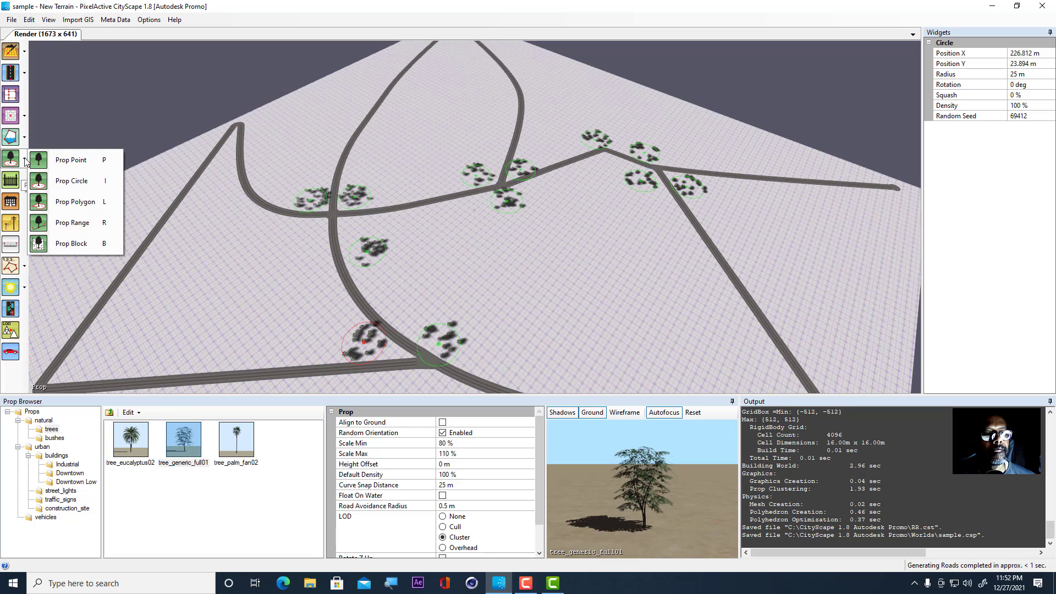
click(69, 202)
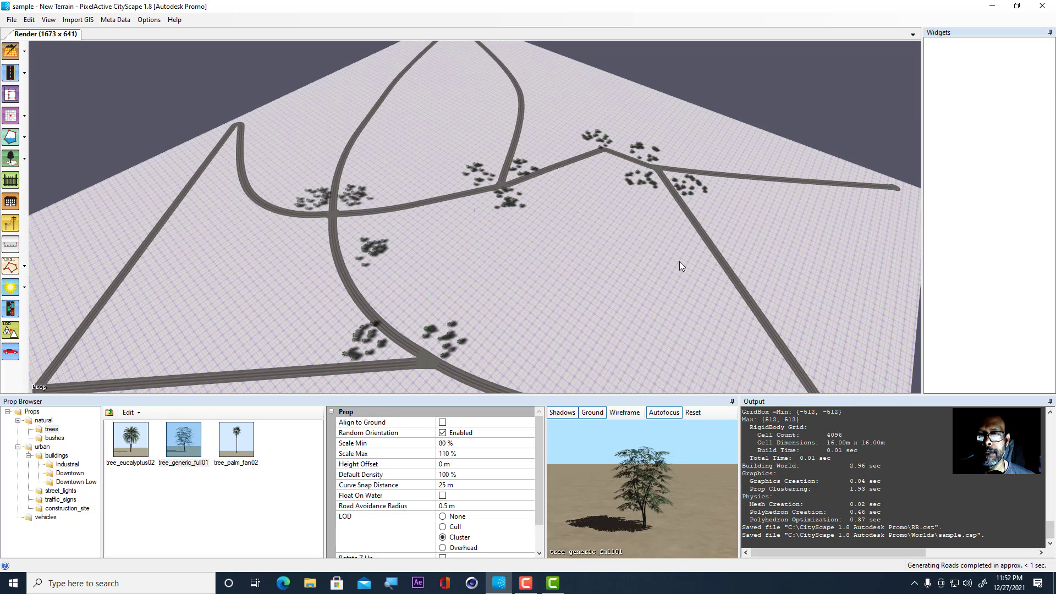
click(725, 190)
click(786, 199)
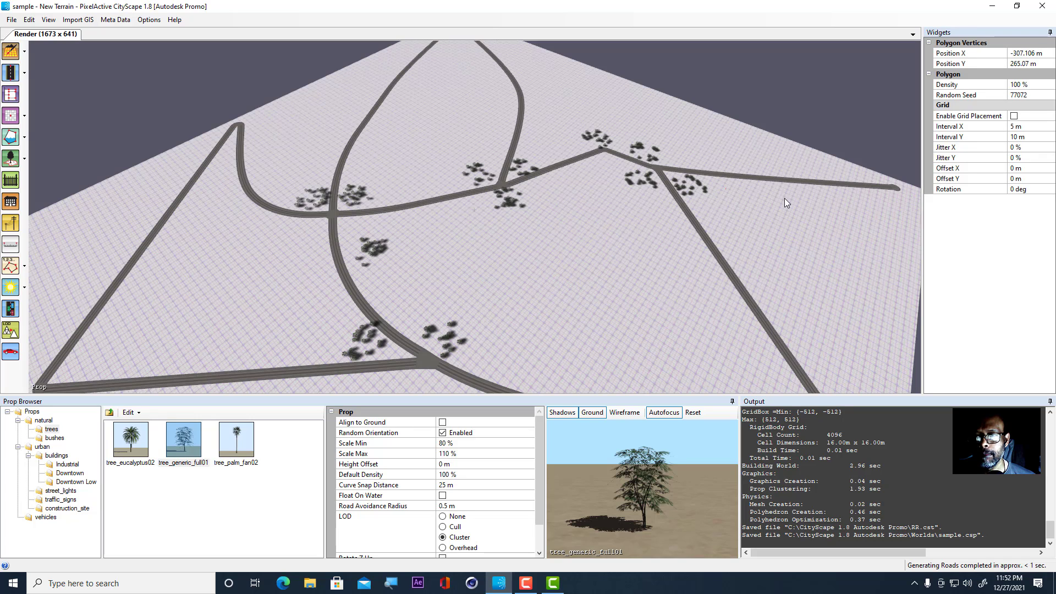
click(801, 208)
click(870, 207)
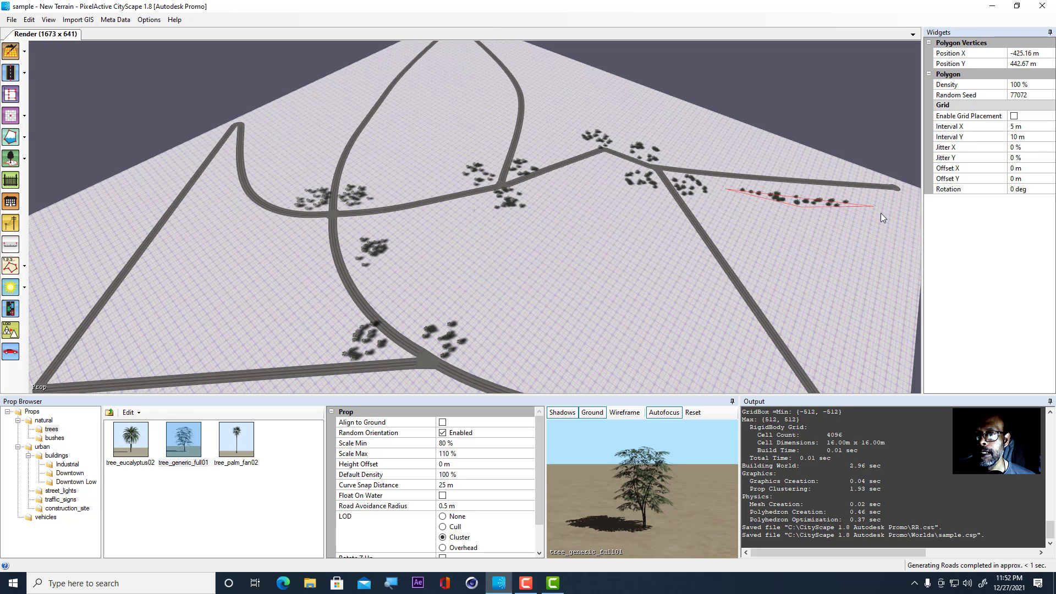
click(891, 260)
click(871, 317)
click(872, 337)
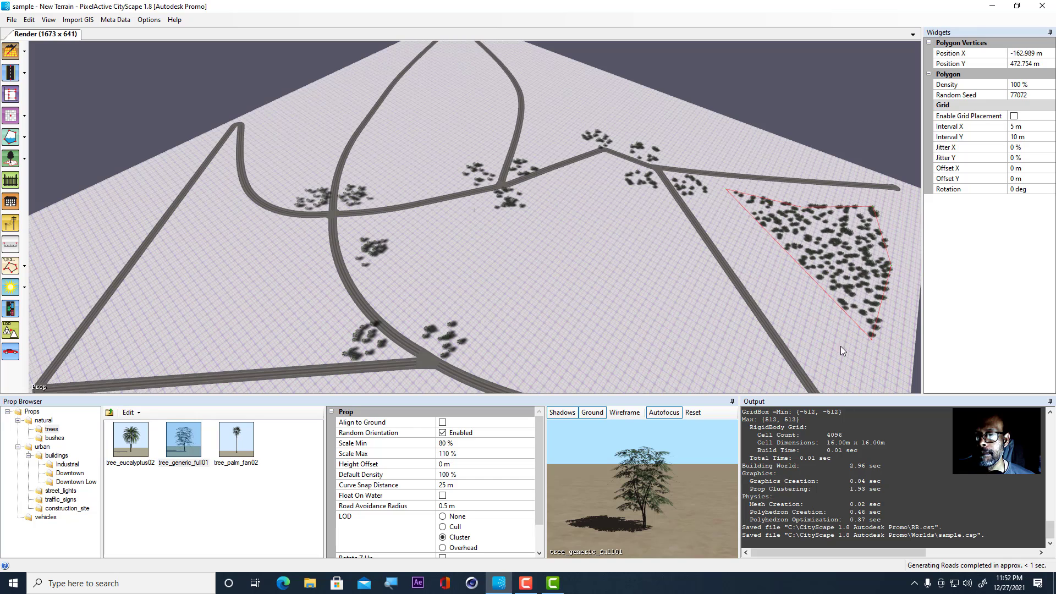
click(827, 362)
click(735, 257)
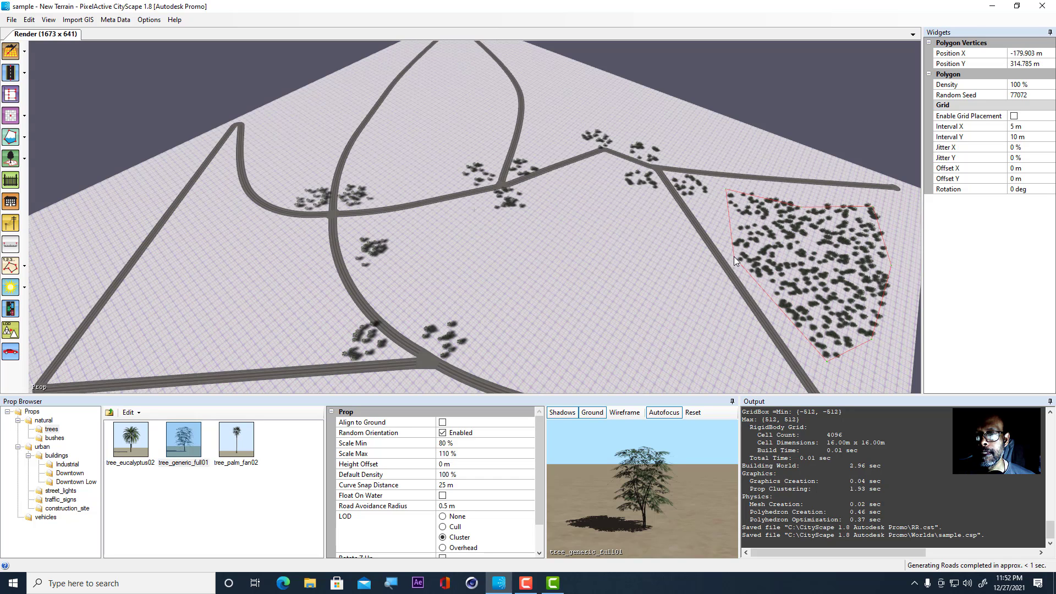
click(714, 219)
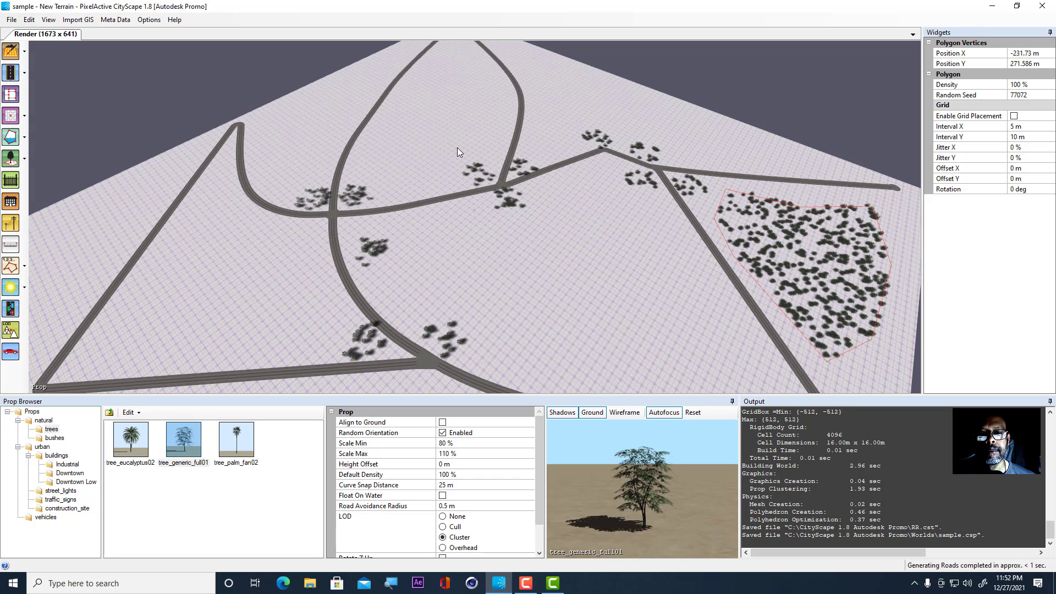
right_click(426, 142)
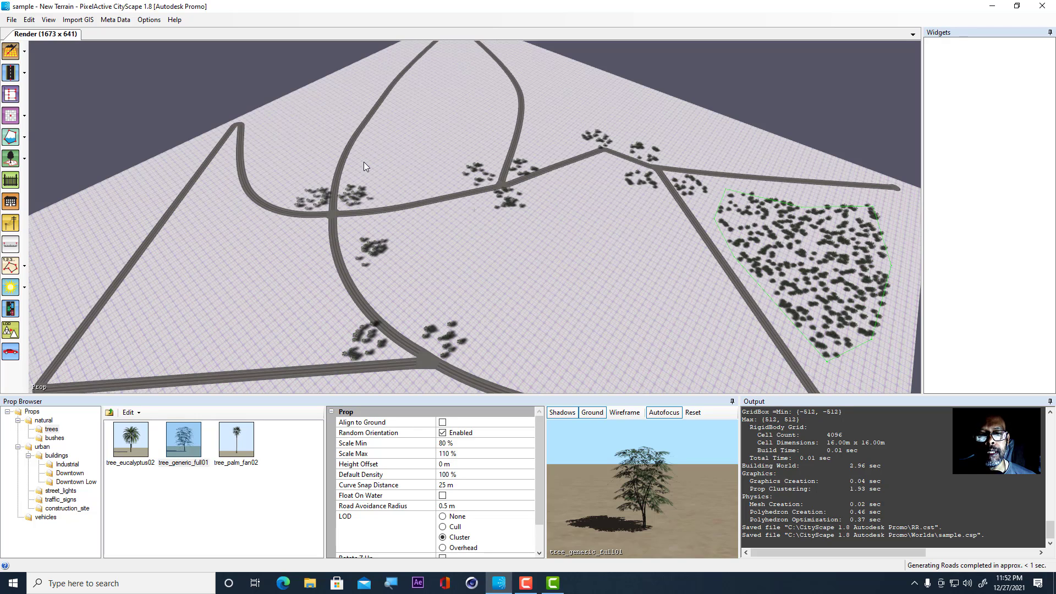
Step: Fill the central area between the curved main road and the straight side road with a tree polygon through about (-87, 71), (-73, 326) and (141, 28) m
click(420, 227)
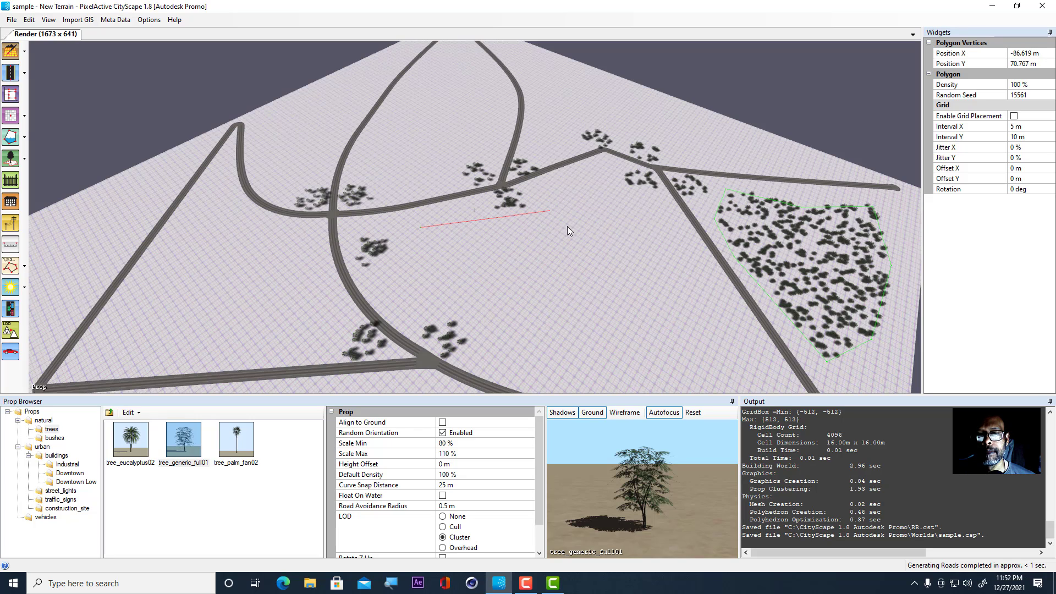
click(674, 256)
click(718, 318)
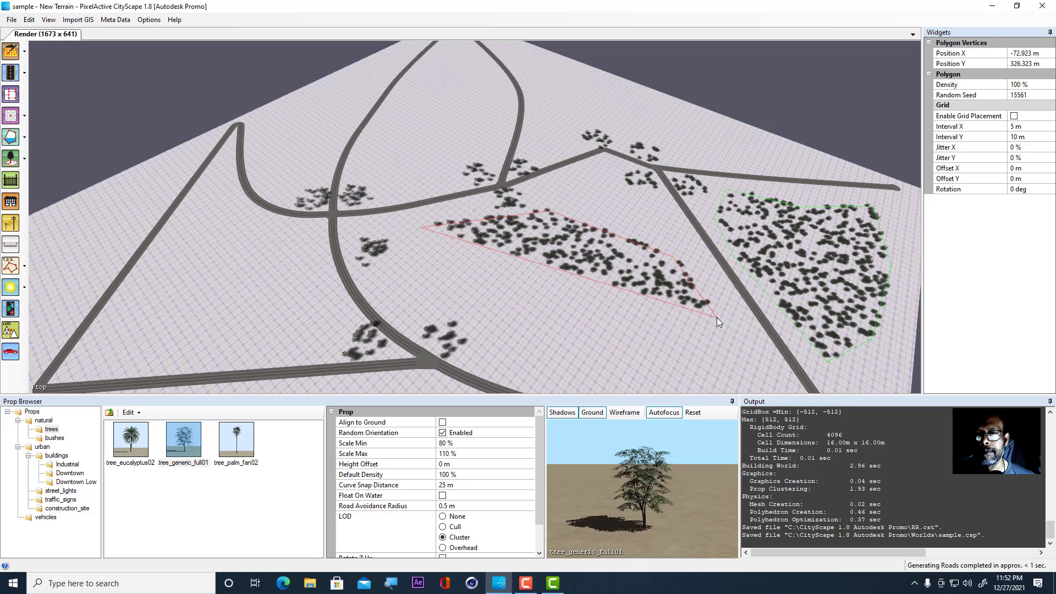
click(570, 363)
click(419, 295)
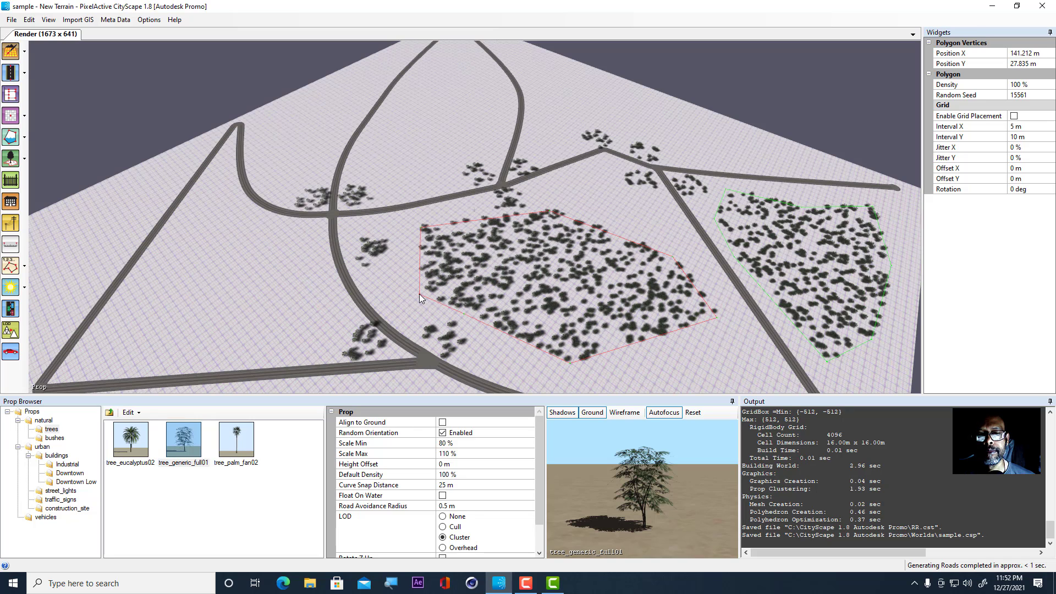
right_click(421, 151)
Step: Fill the far road loop's interior with a tree polygon through about (-60, -252), (-303, -229) and (4, -126) m
click(393, 131)
click(392, 131)
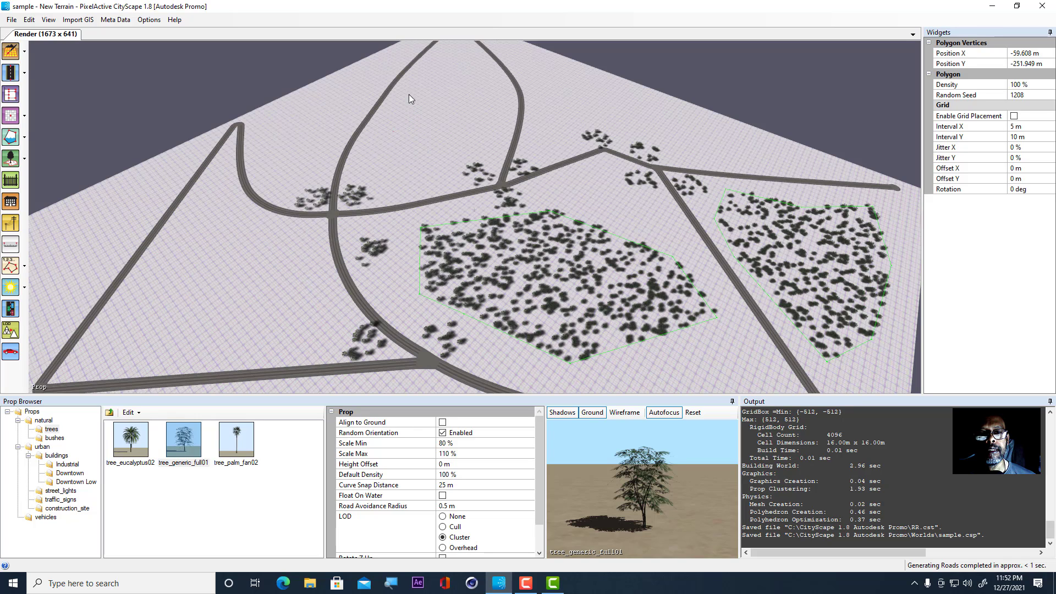
click(408, 85)
click(446, 61)
click(486, 81)
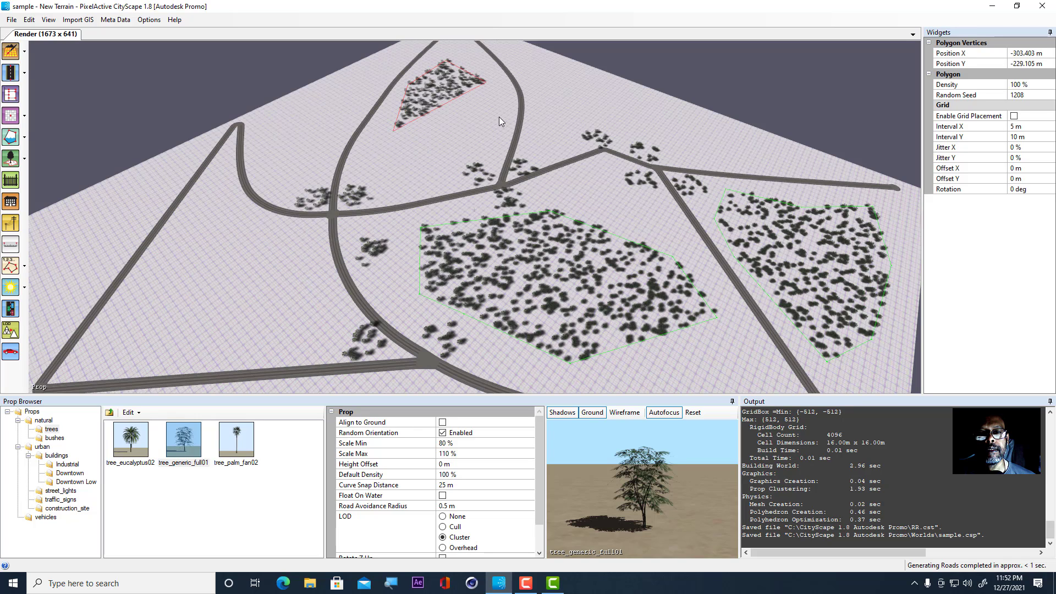
click(500, 117)
click(477, 141)
click(450, 167)
click(415, 181)
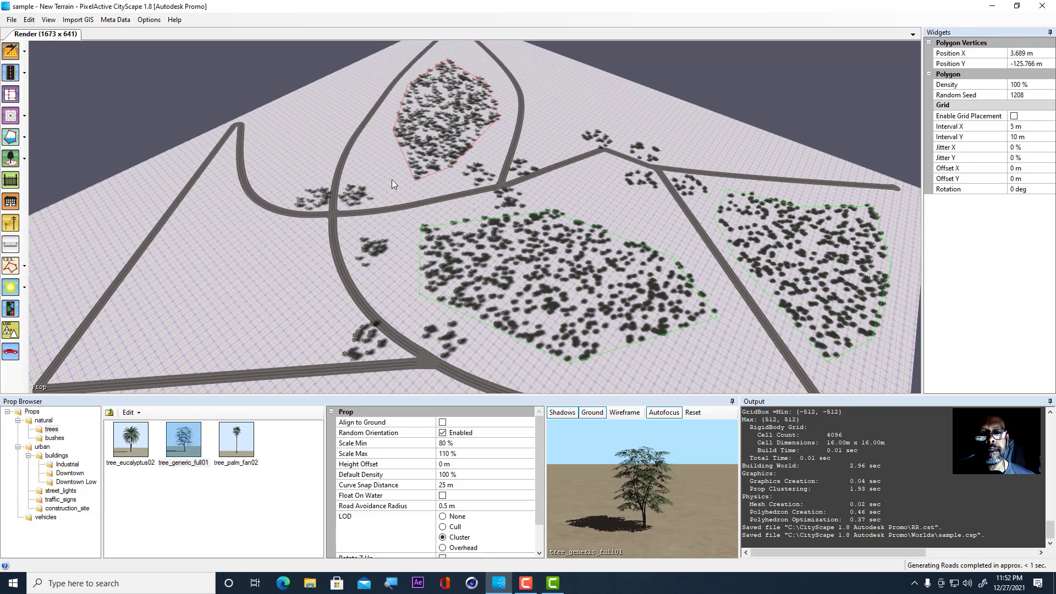
right_click(387, 173)
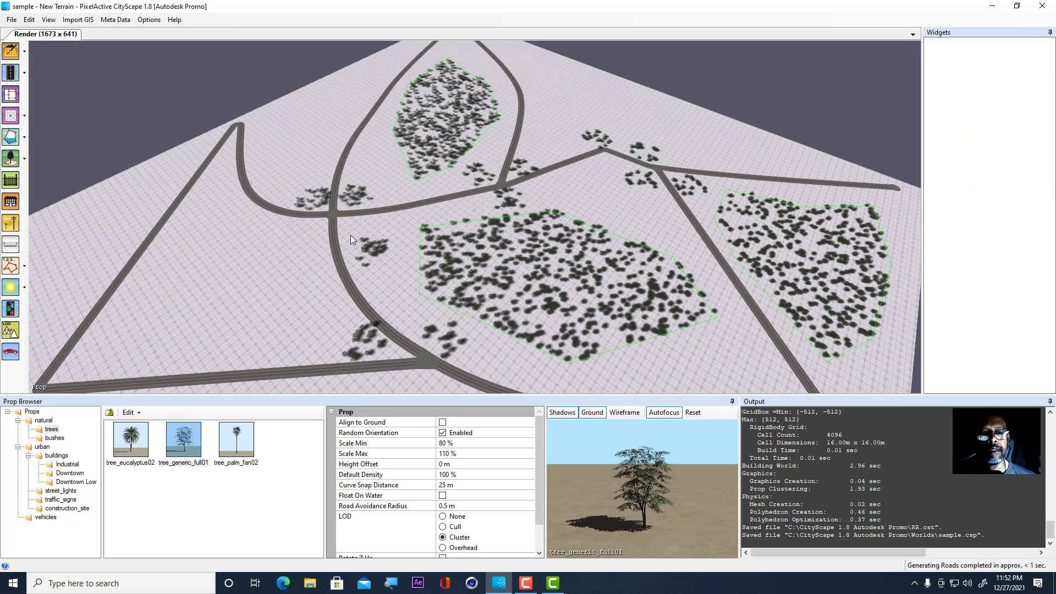
Step: Fill the triangular area enclosed by the straight roads and curved main road with a tree polygon through about (296, -288), (404, -162) and (364, -250) m
click(187, 239)
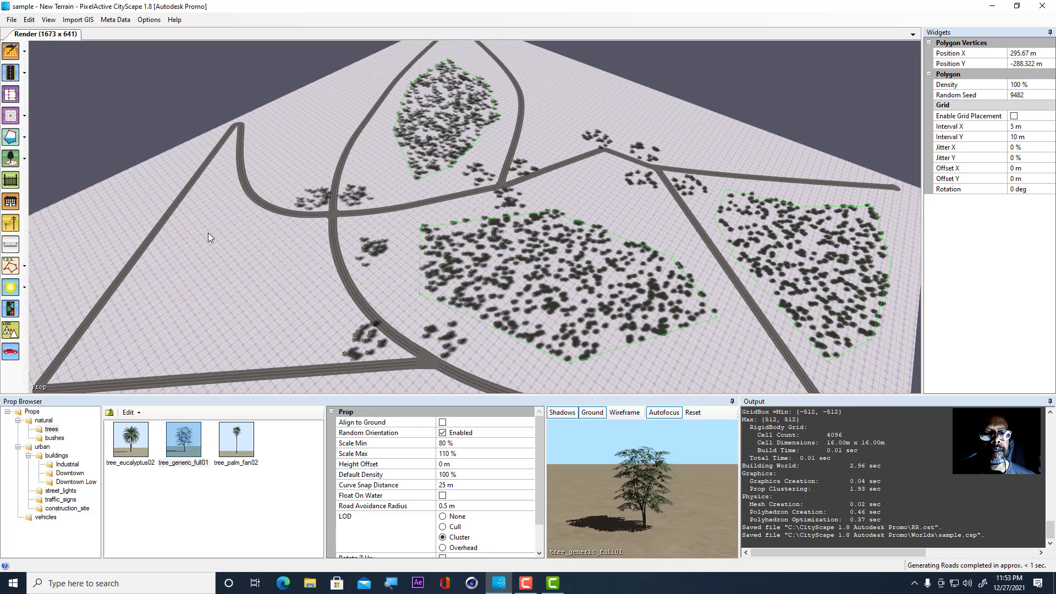
click(250, 229)
click(309, 265)
click(303, 328)
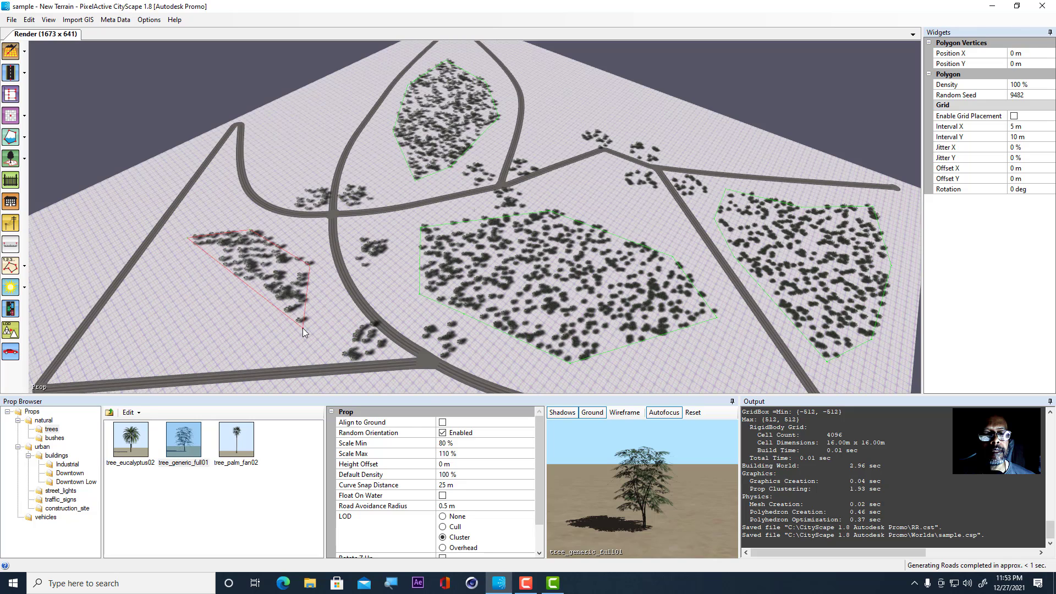
click(246, 349)
click(138, 355)
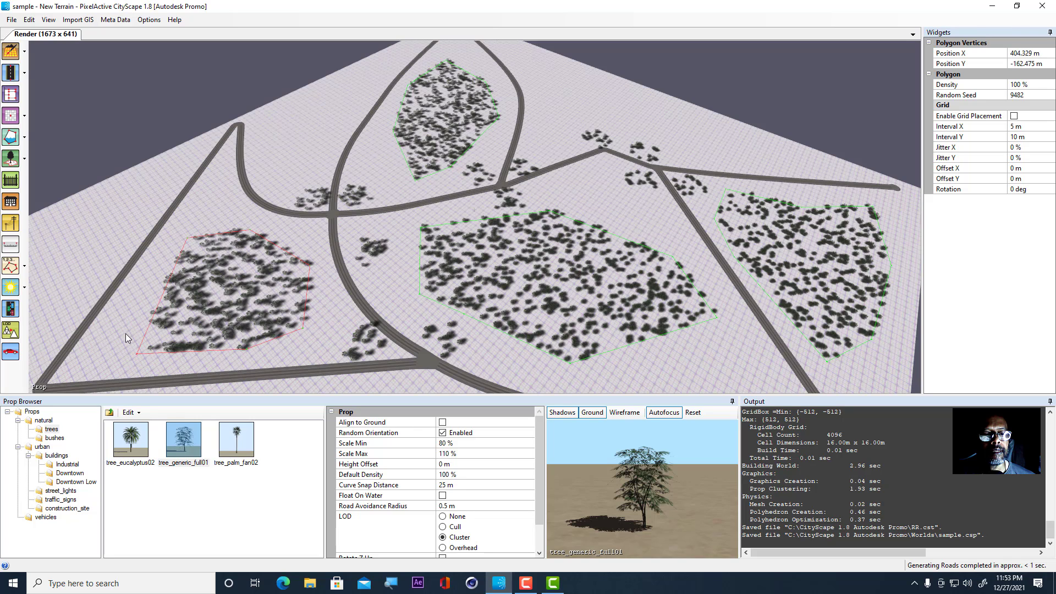
click(146, 286)
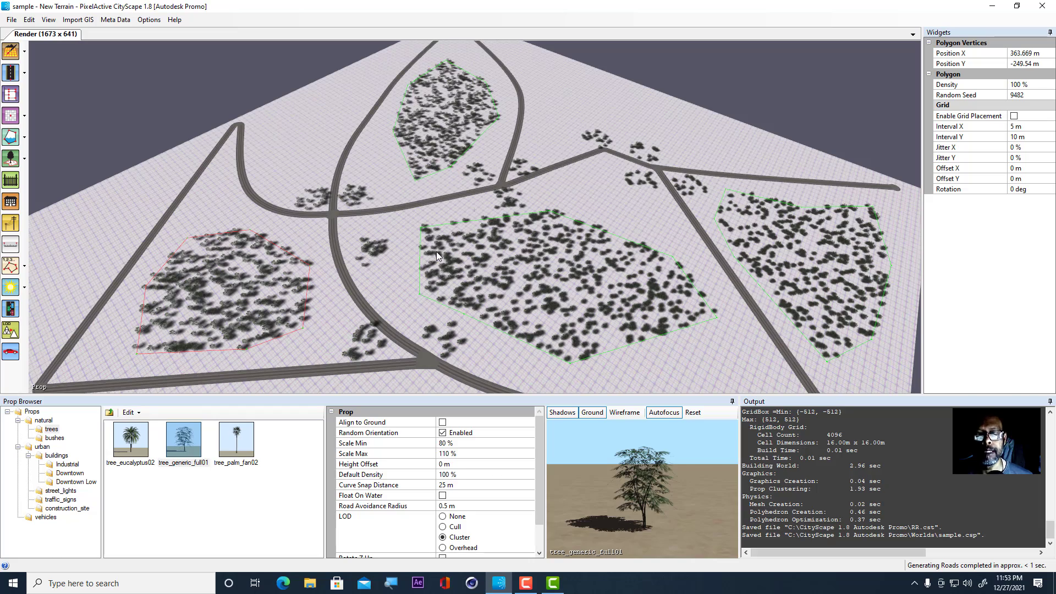
Step: Line both edges of the road between the two junctions, plus the near edge of the following segment, with tree_palm_fan02 prop ranges
scroll(395, 296, up, 3)
scroll(394, 296, down, 5)
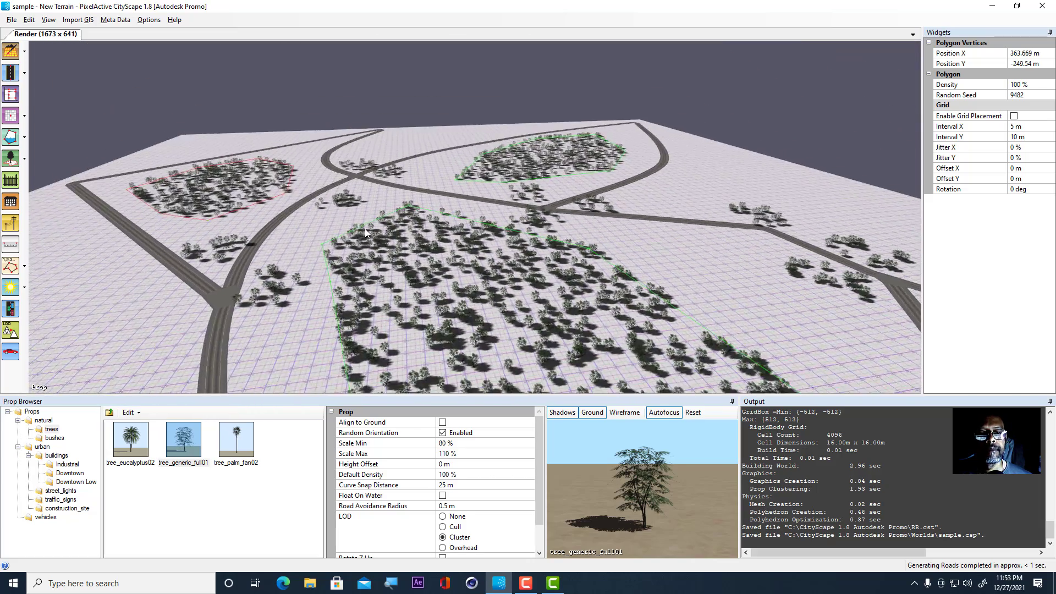
middle_drag(365, 229, 467, 297)
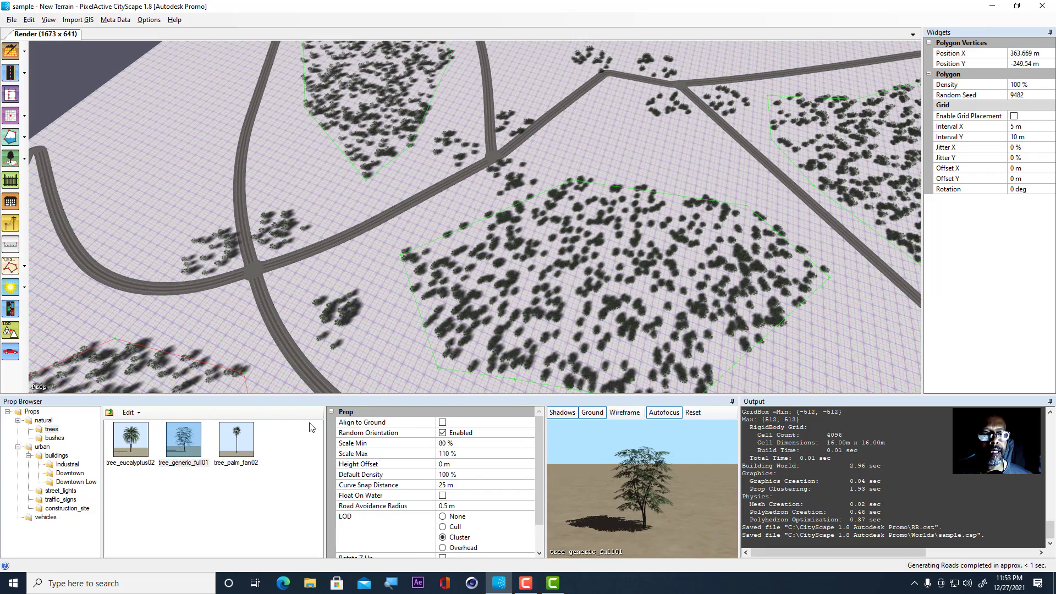
click(236, 440)
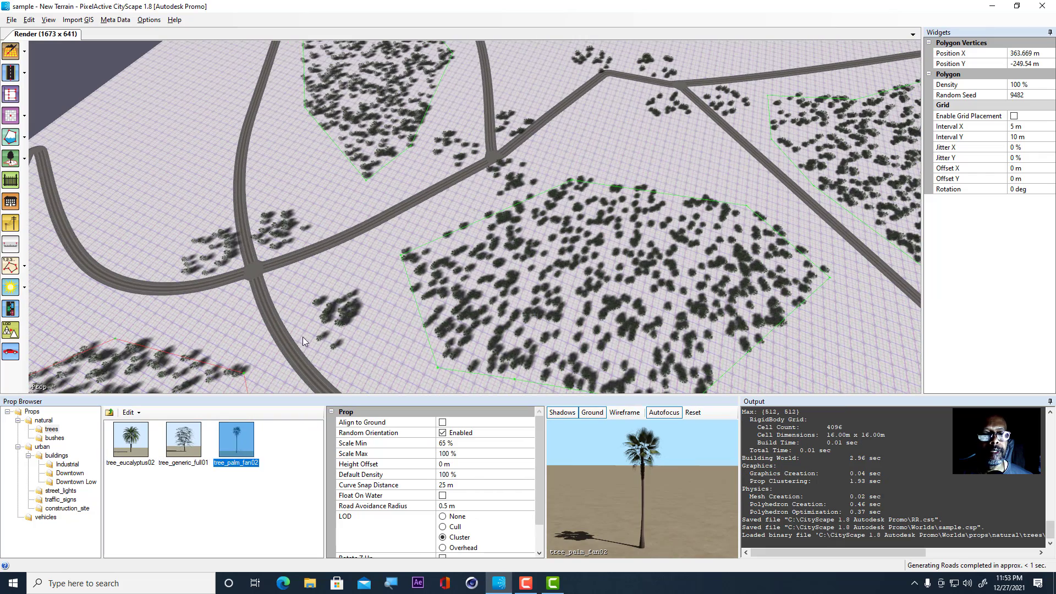
scroll(368, 227, up, 5)
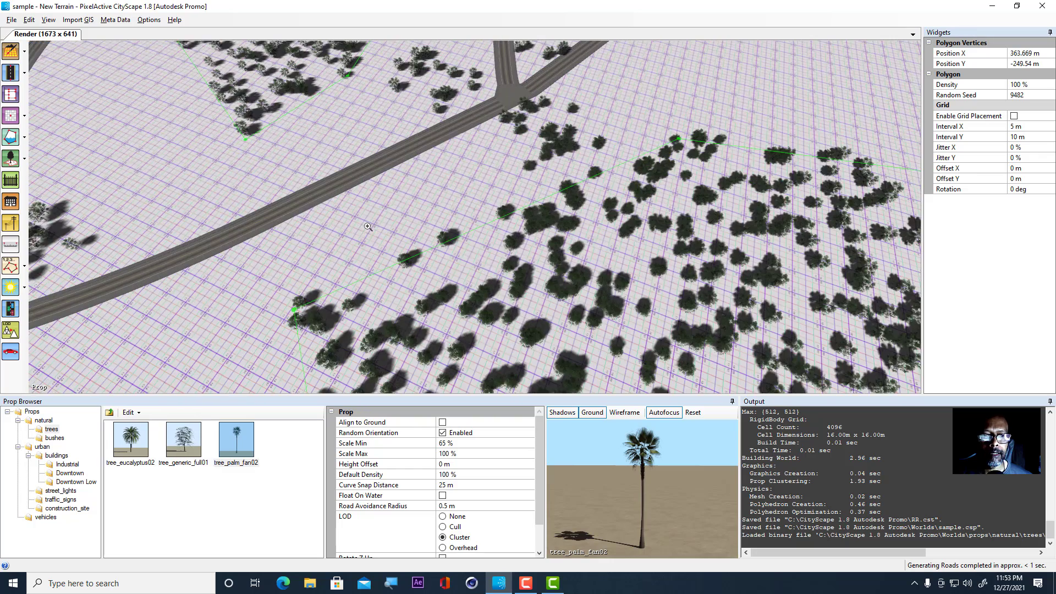
key(alt)
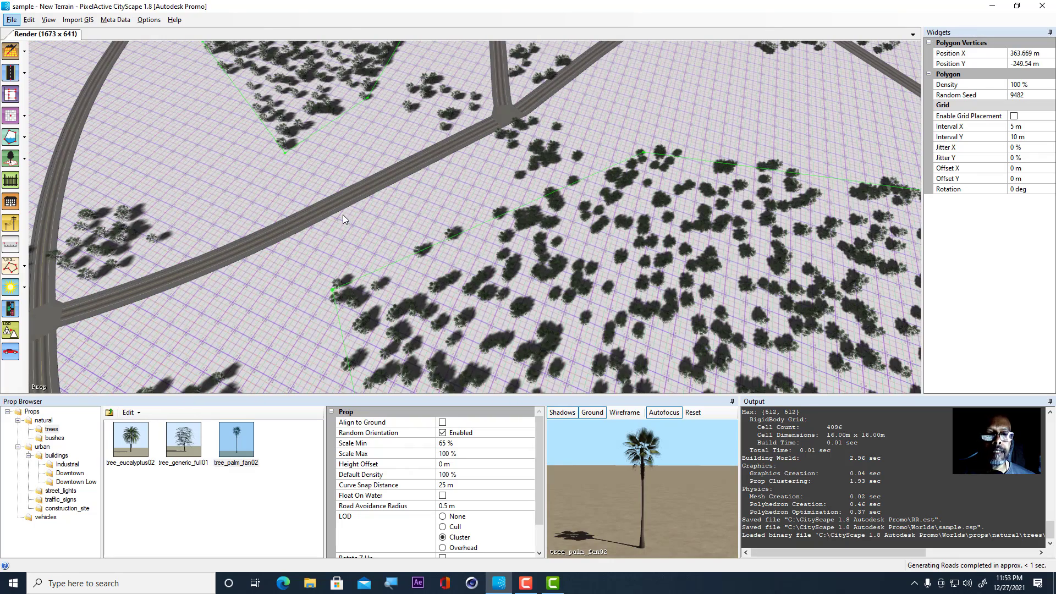
click(25, 161)
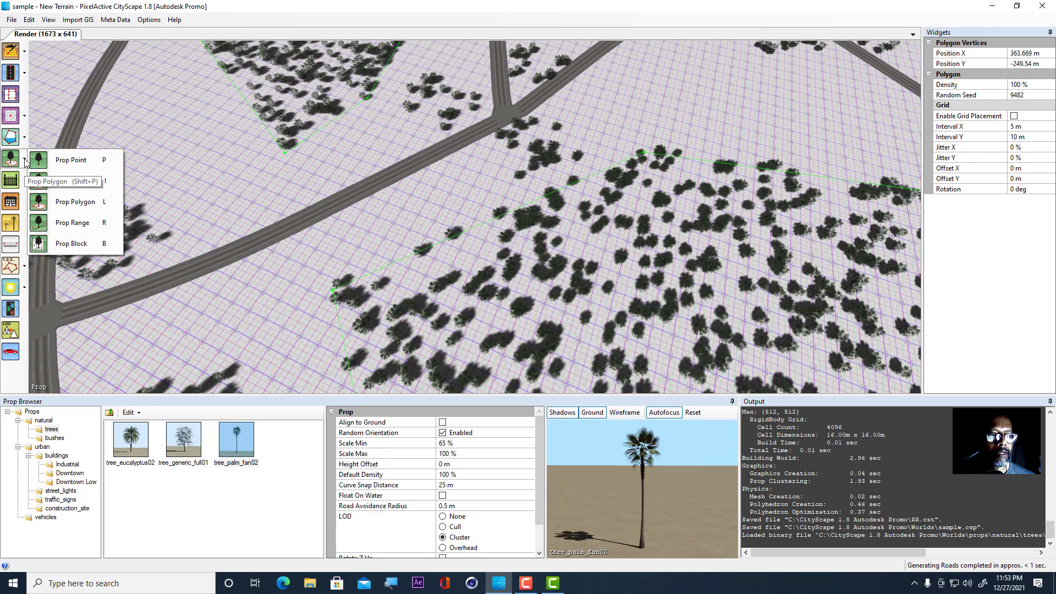
click(71, 223)
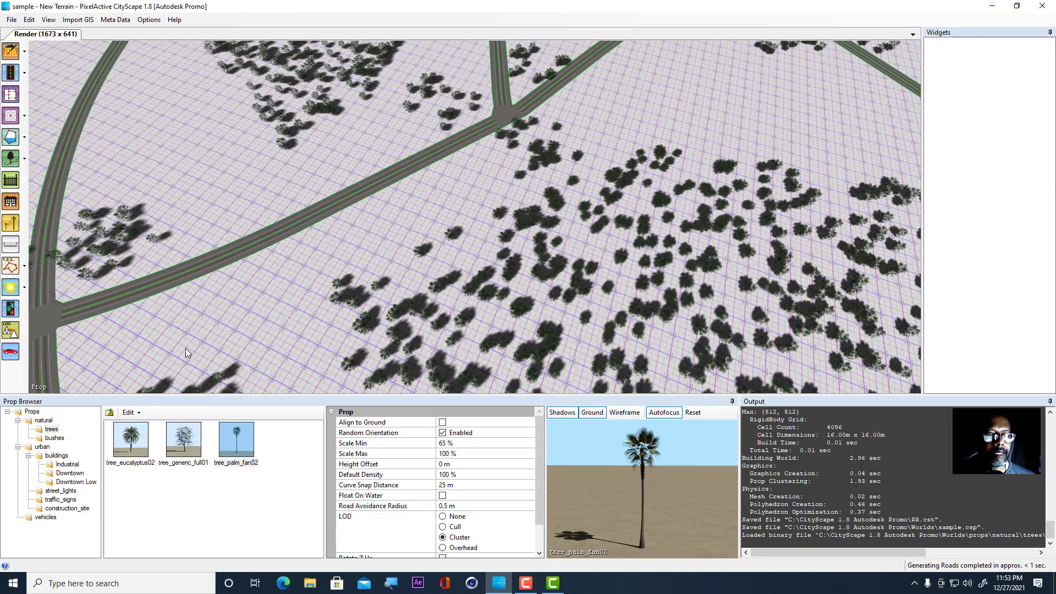
click(172, 287)
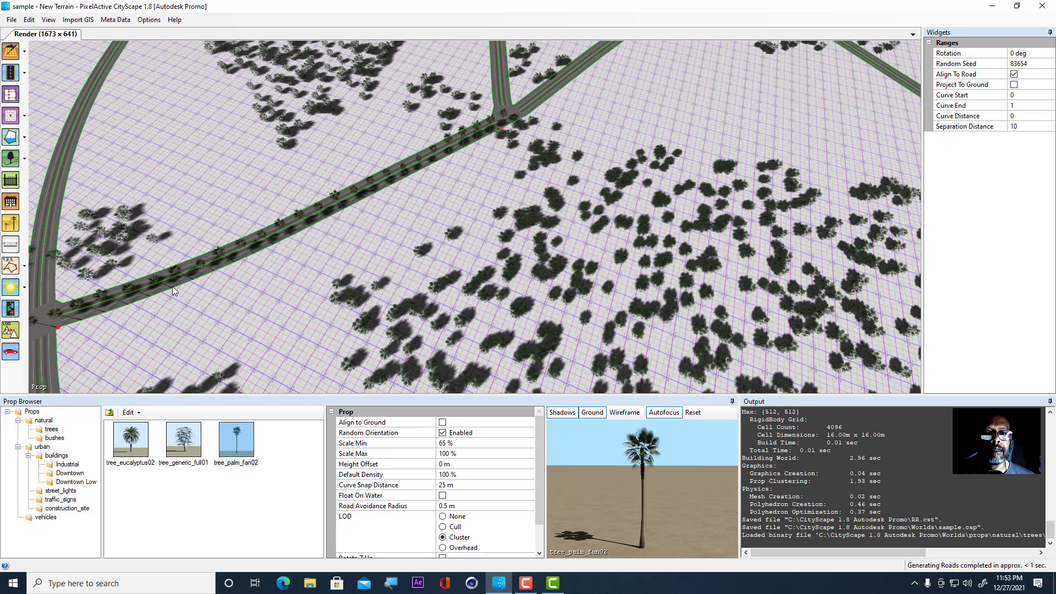
click(546, 100)
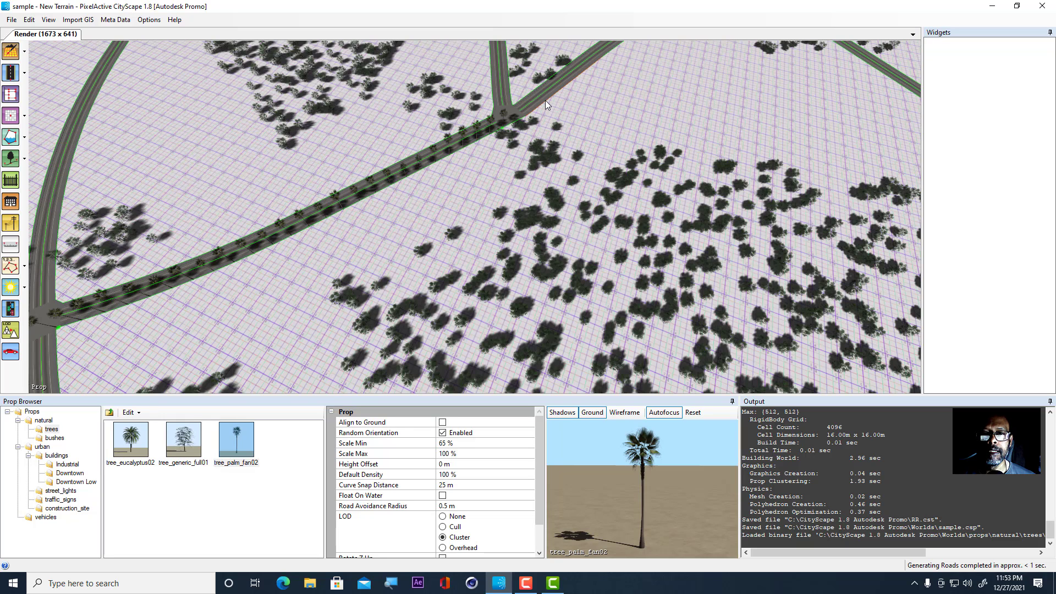
click(398, 161)
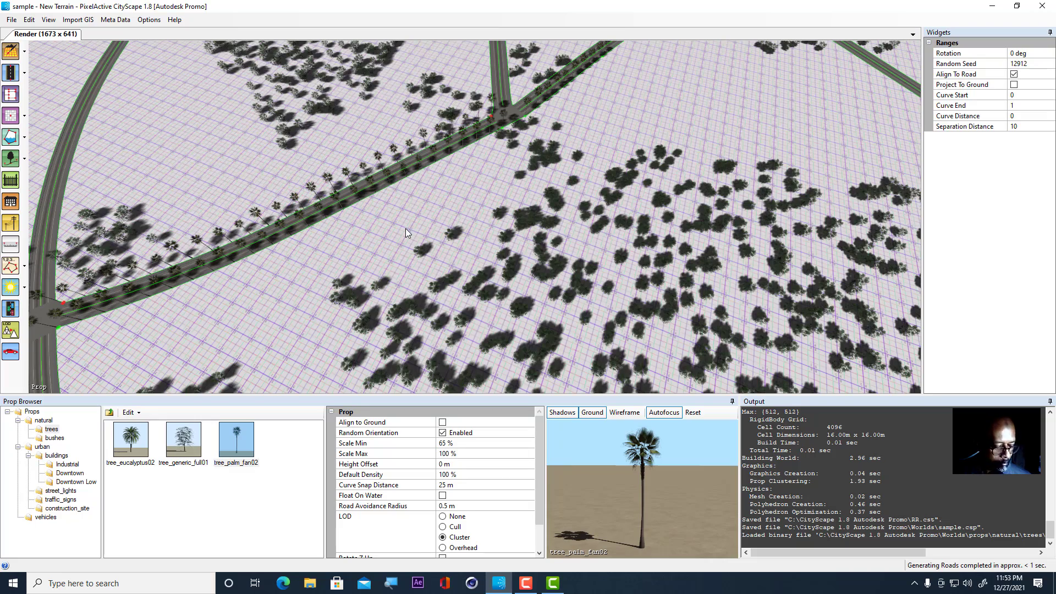
Step: Continue the palm prop ranges along both edges of the road beyond the junction and along the curved road's edge facing the central trees
middle_drag(408, 230, 589, 179)
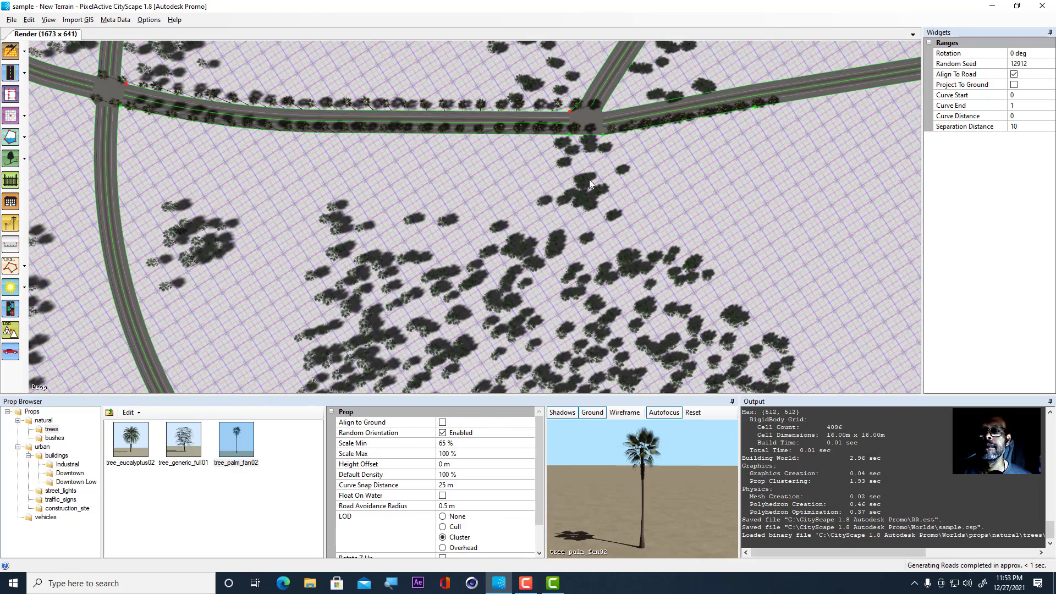
click(696, 94)
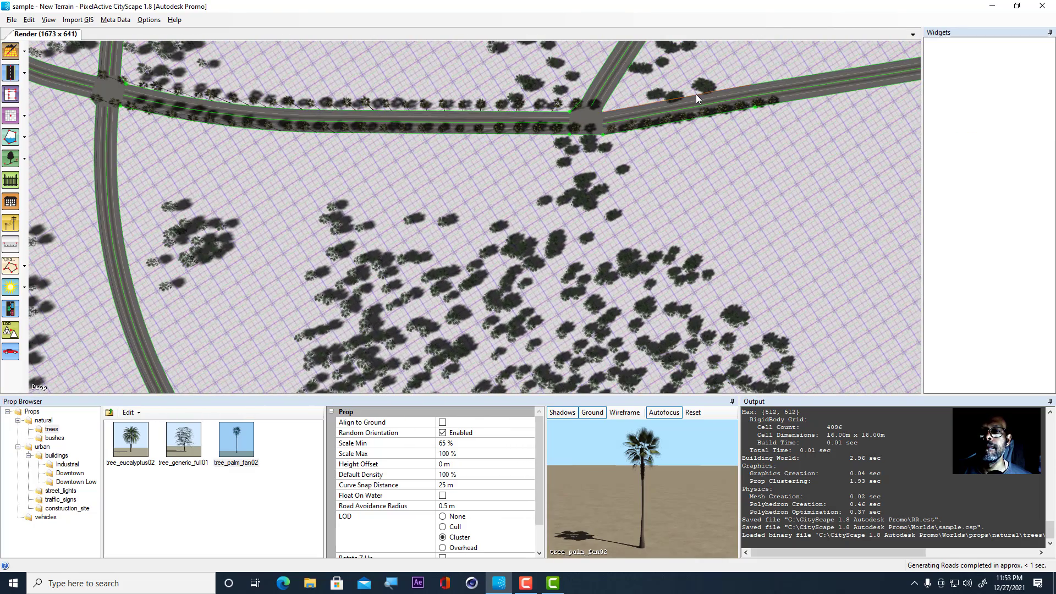
click(804, 76)
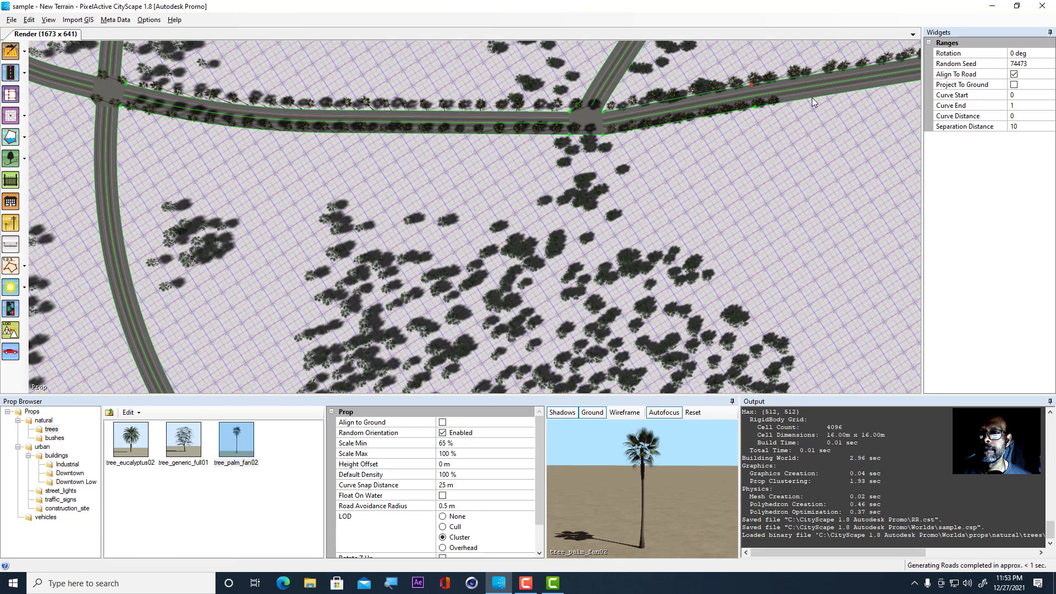
click(812, 98)
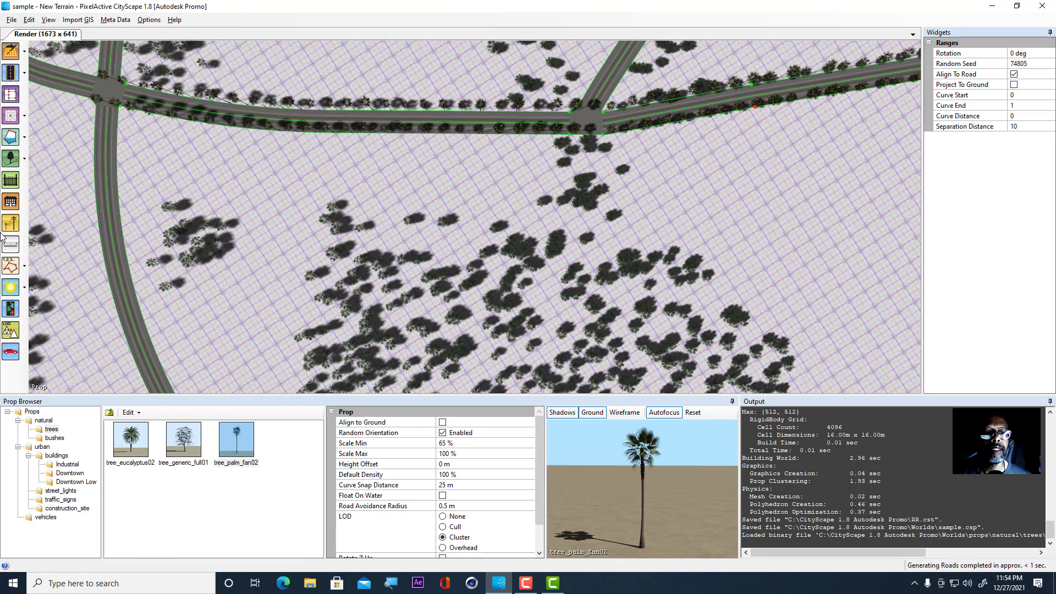
click(116, 178)
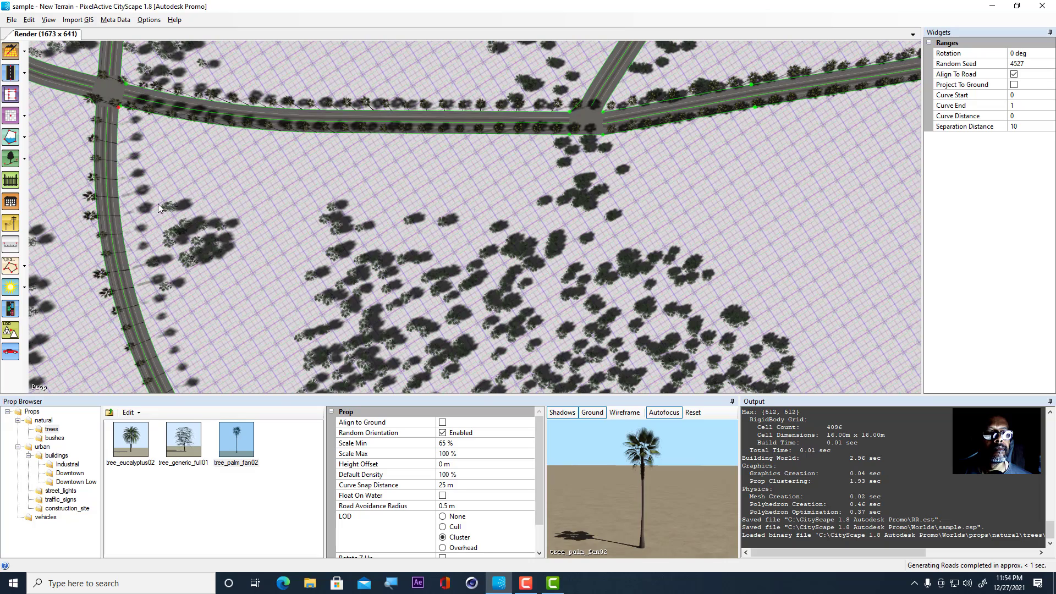
Step: Line both edges of the loop road leaving the palm-lined junction with tree_generic_full01 prop ranges
middle_drag(158, 204, 389, 182)
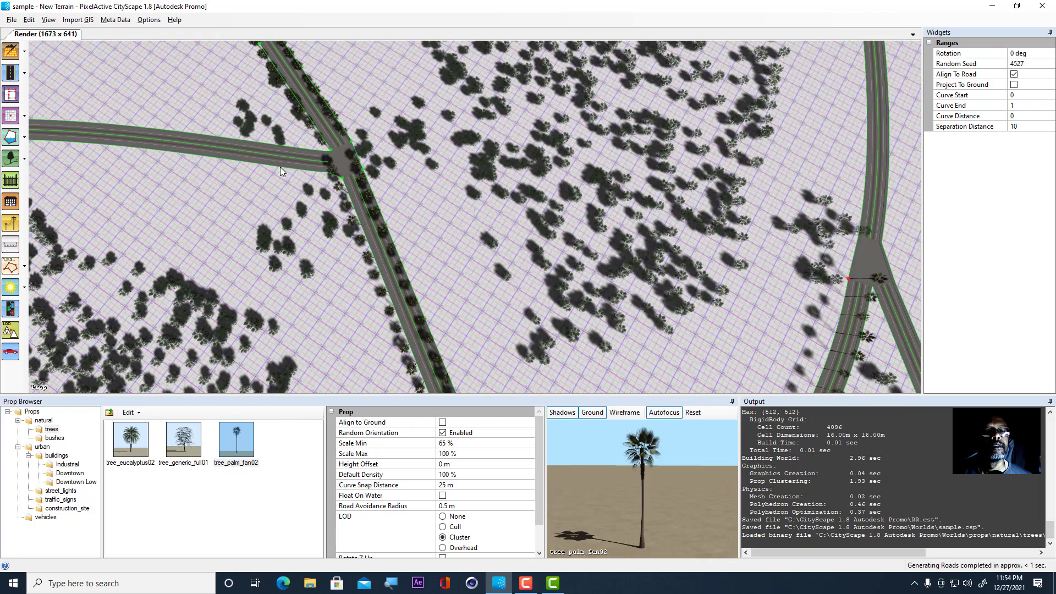
click(139, 446)
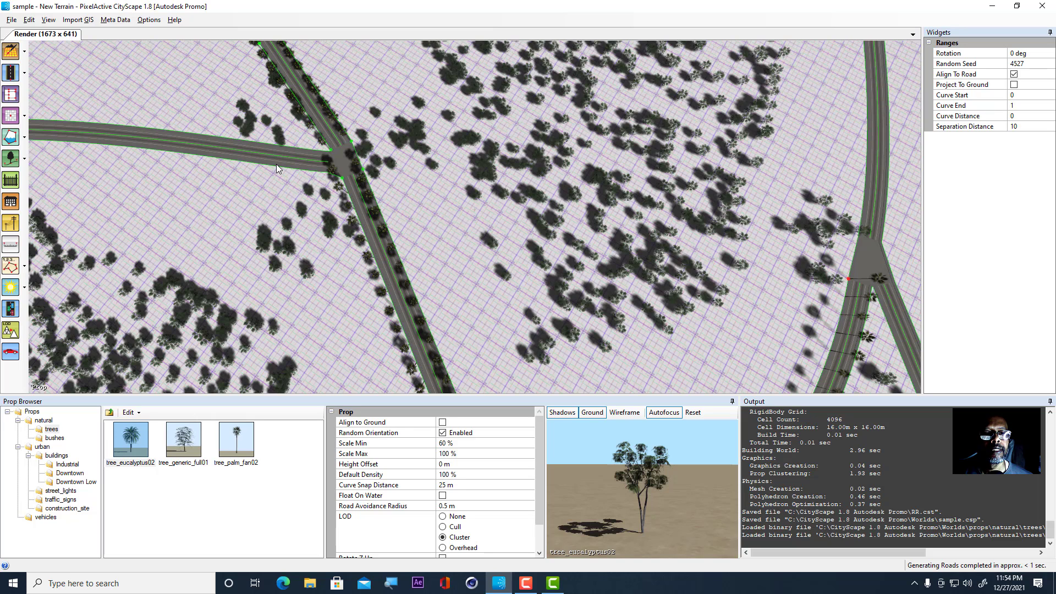
click(188, 444)
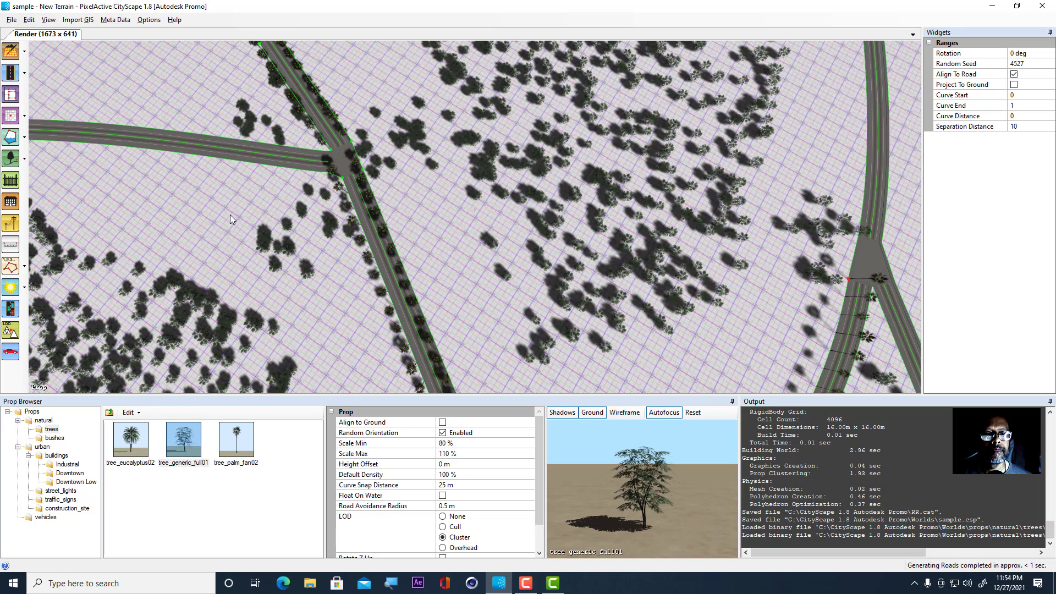
click(244, 162)
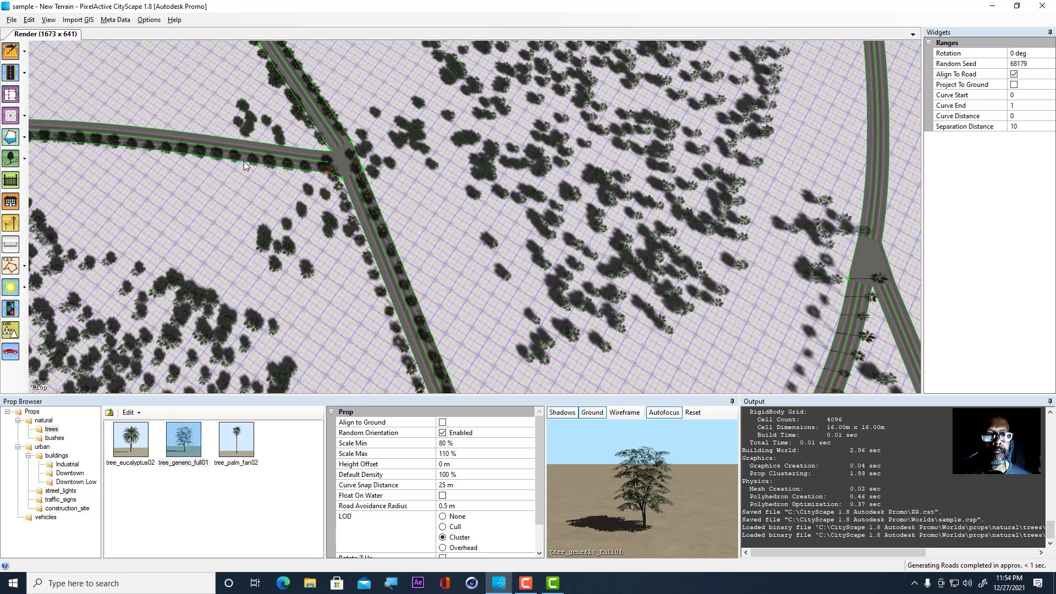
click(209, 134)
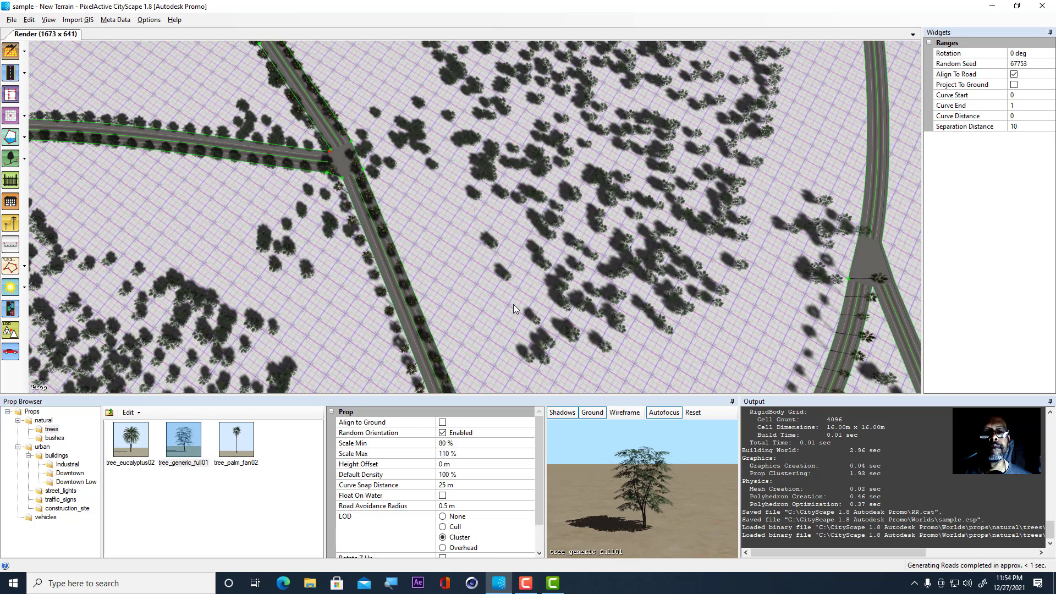
Step: Add tree_generic_full01 ranges on both edges of the road above the triangular junction, extending the second range's start to the junction at Curve Start 0
click(865, 178)
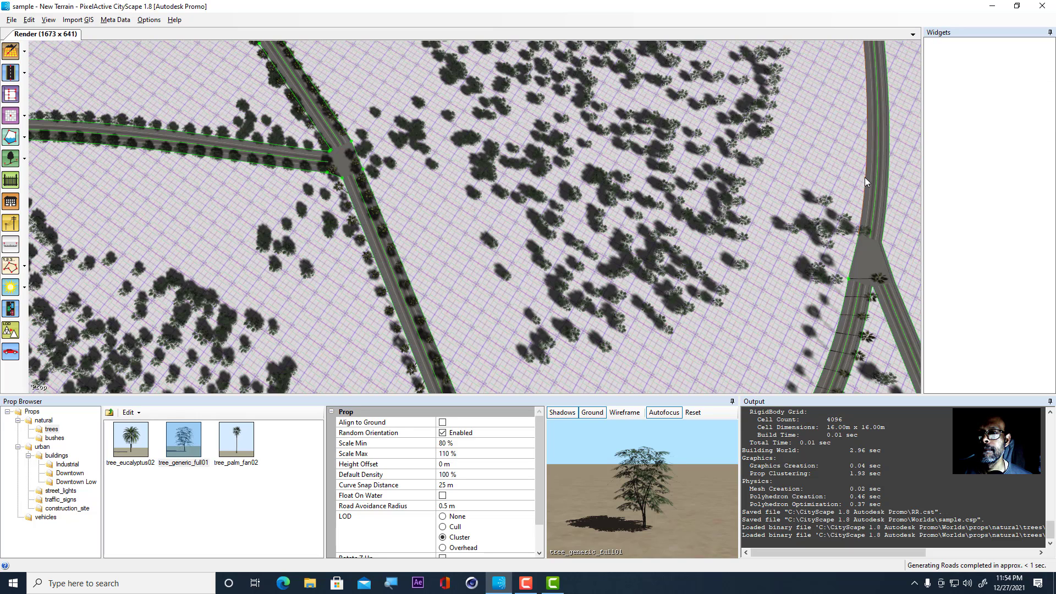
click(886, 204)
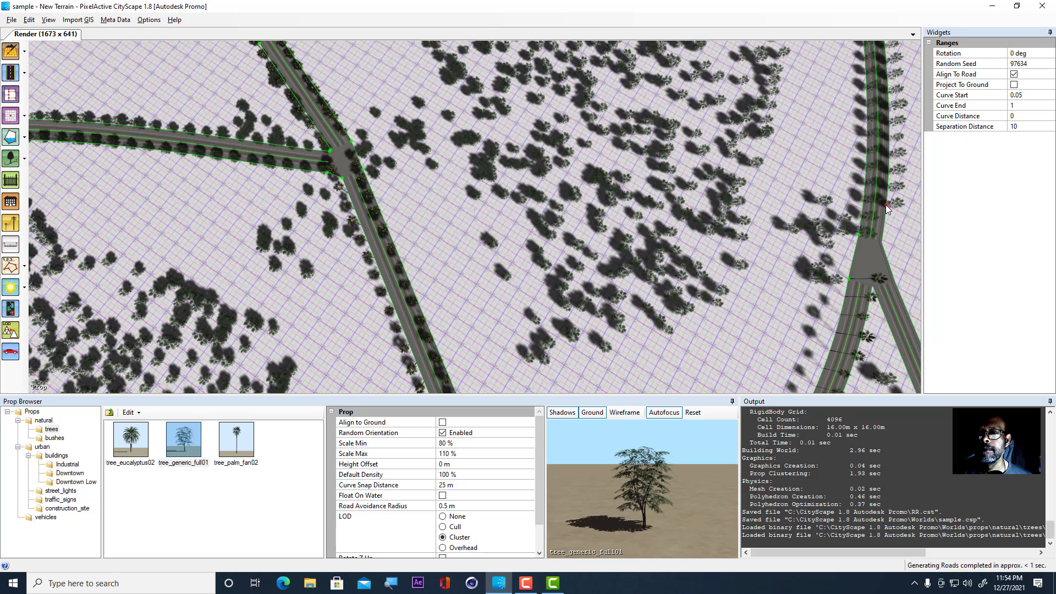
drag(886, 205, 883, 247)
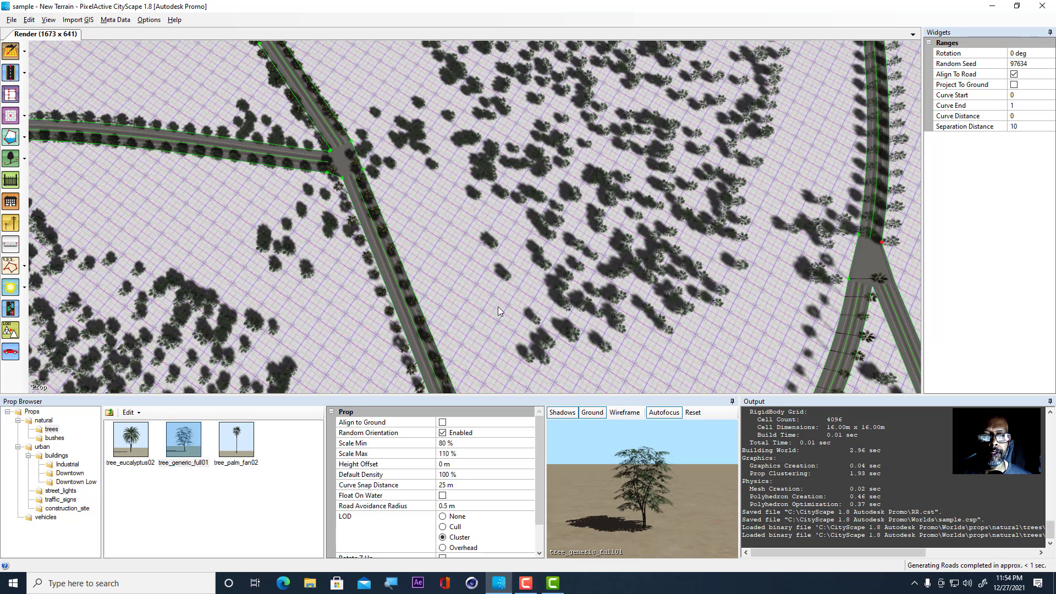
Step: Add tree_generic_full01 prop ranges along the far loop road's outer edge and the lower edge of the hooked road
middle_drag(498, 307, 490, 157)
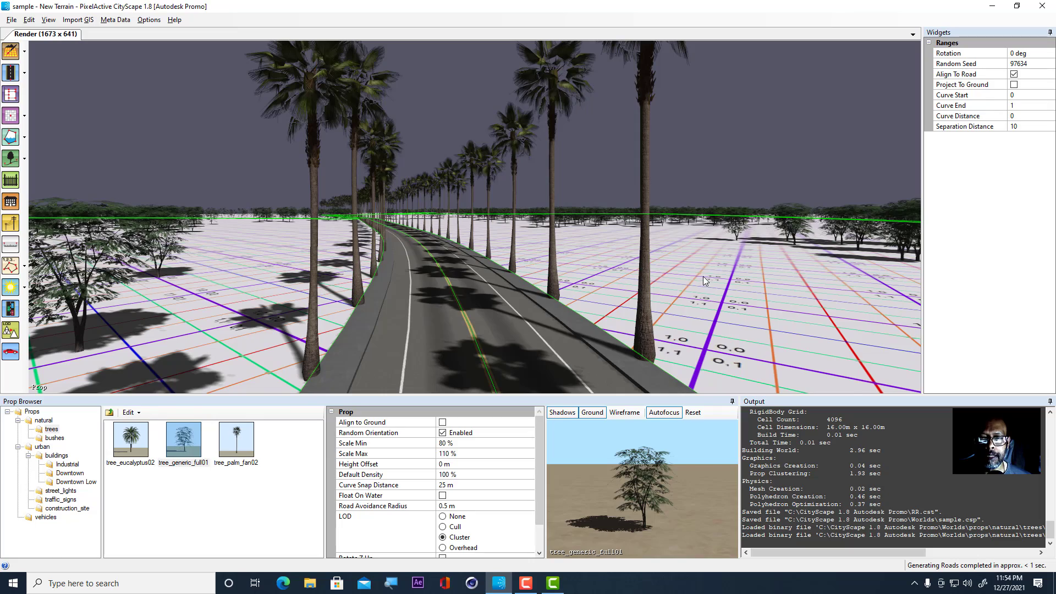
middle_drag(703, 276, 487, 335)
scroll(648, 308, down, 3)
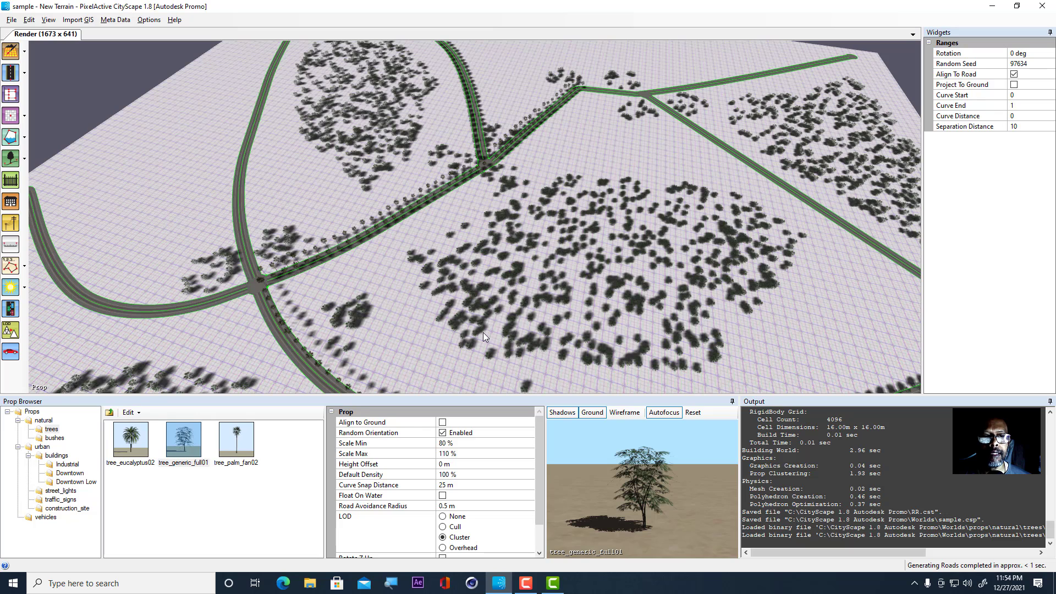
click(233, 220)
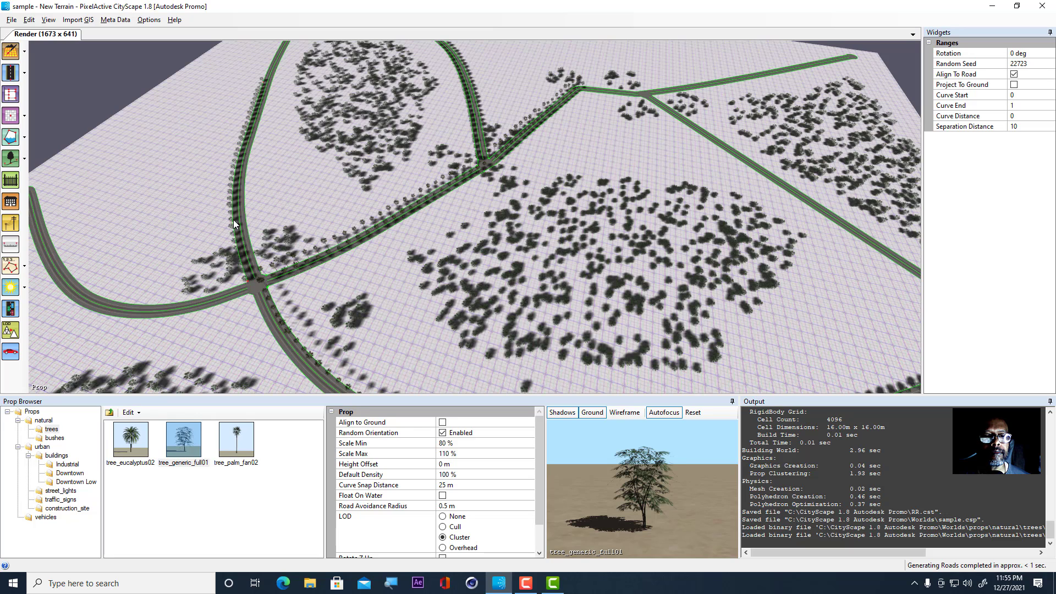
click(224, 303)
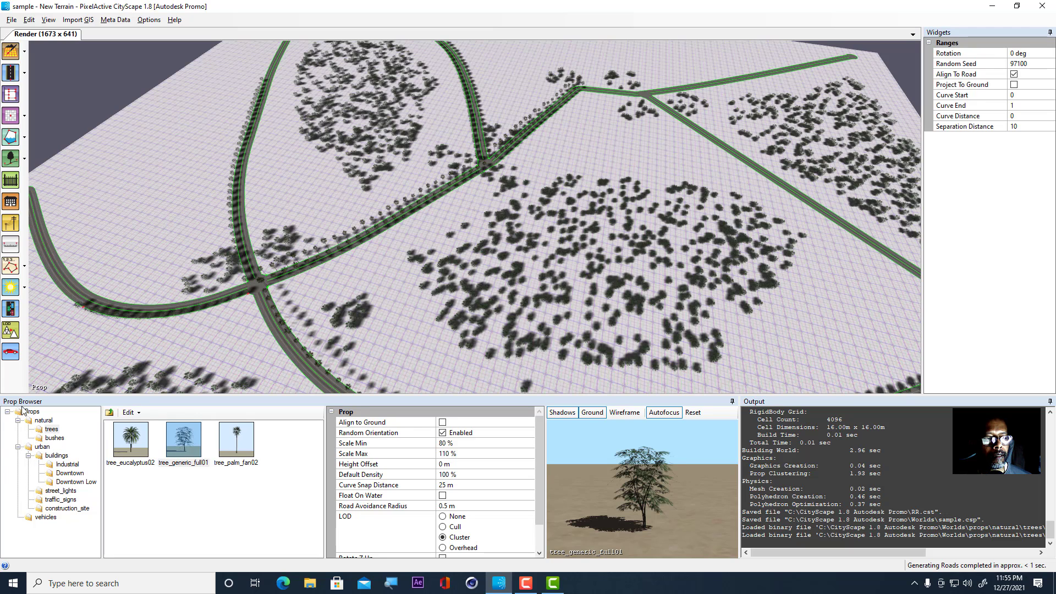
Step: Open the Downtown building props and try to place downtown0012_3 on the open ground inside the far road loop
click(64, 465)
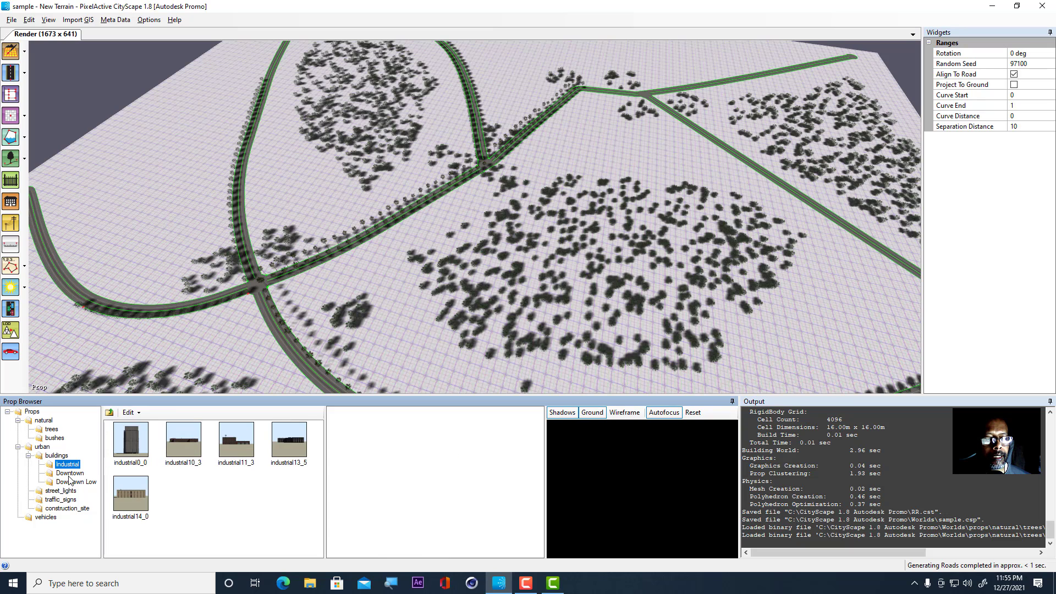
click(75, 475)
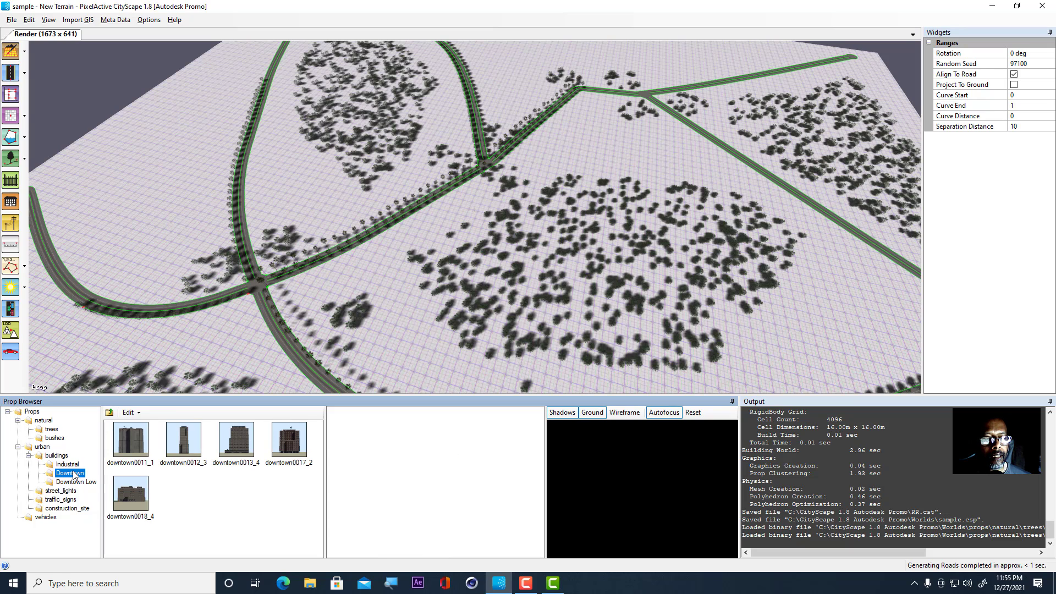
click(191, 451)
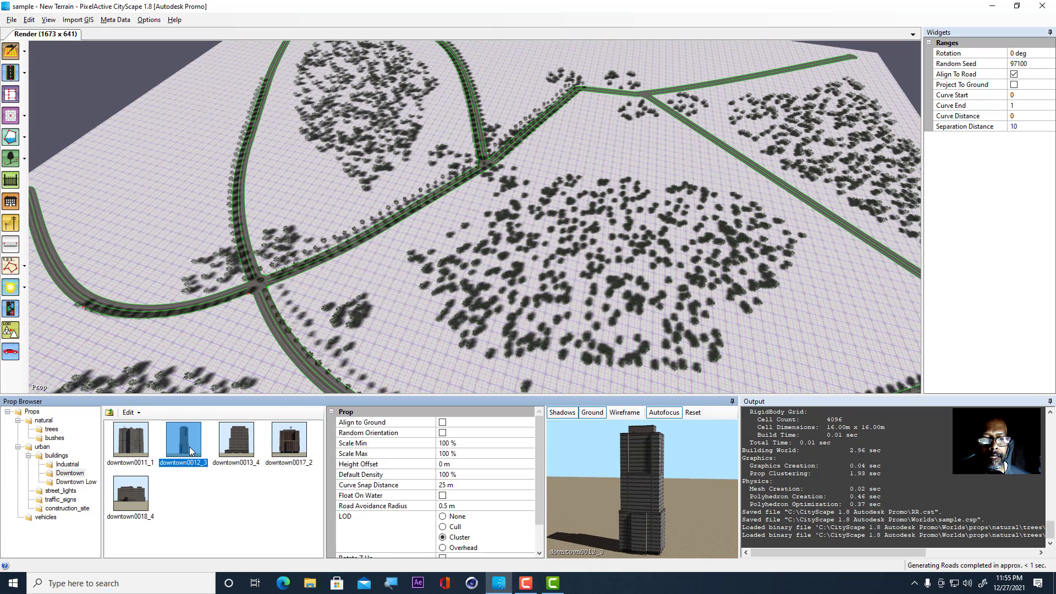
click(344, 197)
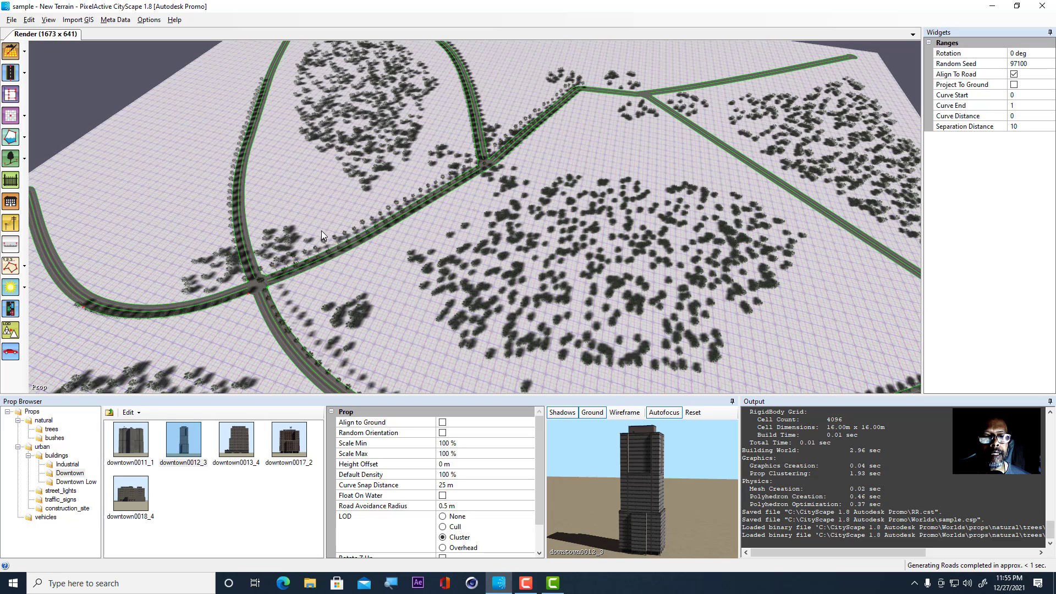
click(188, 448)
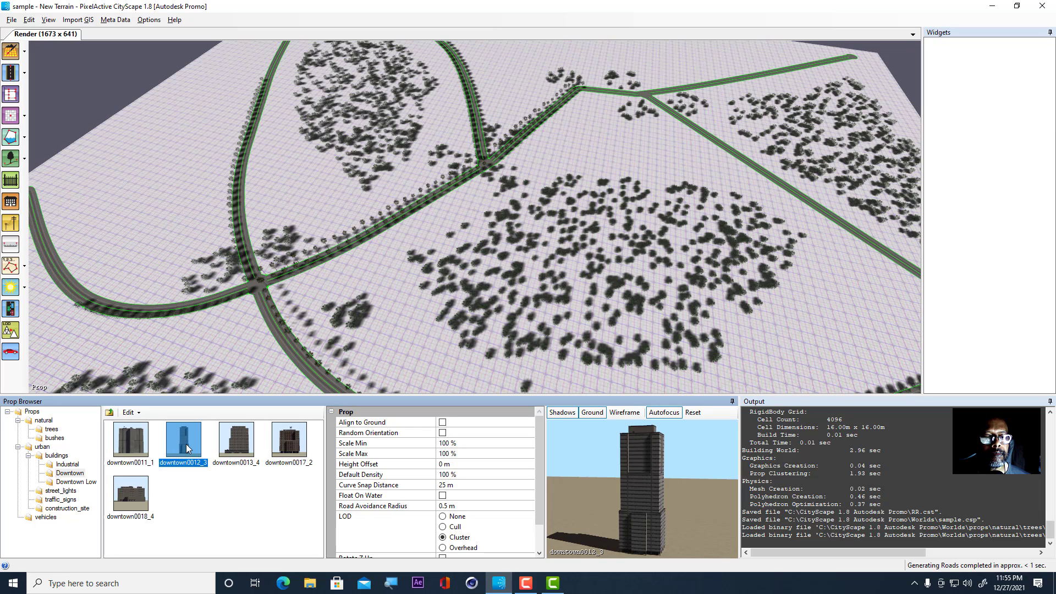
click(328, 210)
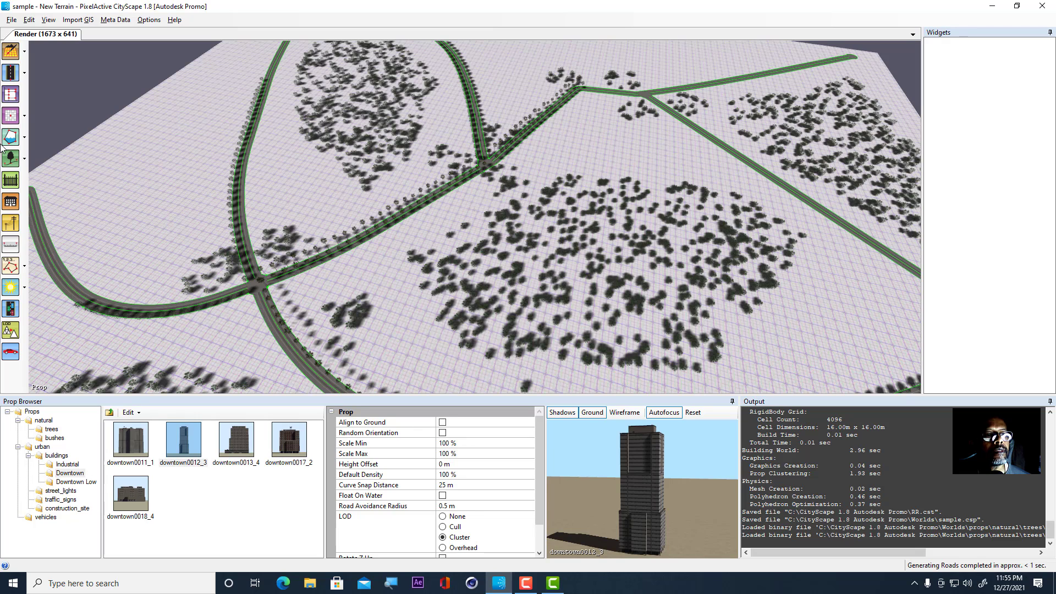
Step: Place two downtown0011_1 buildings as prop points, one inside the loop above the crossroads and one inside the bend of the adjoining curved road
click(25, 160)
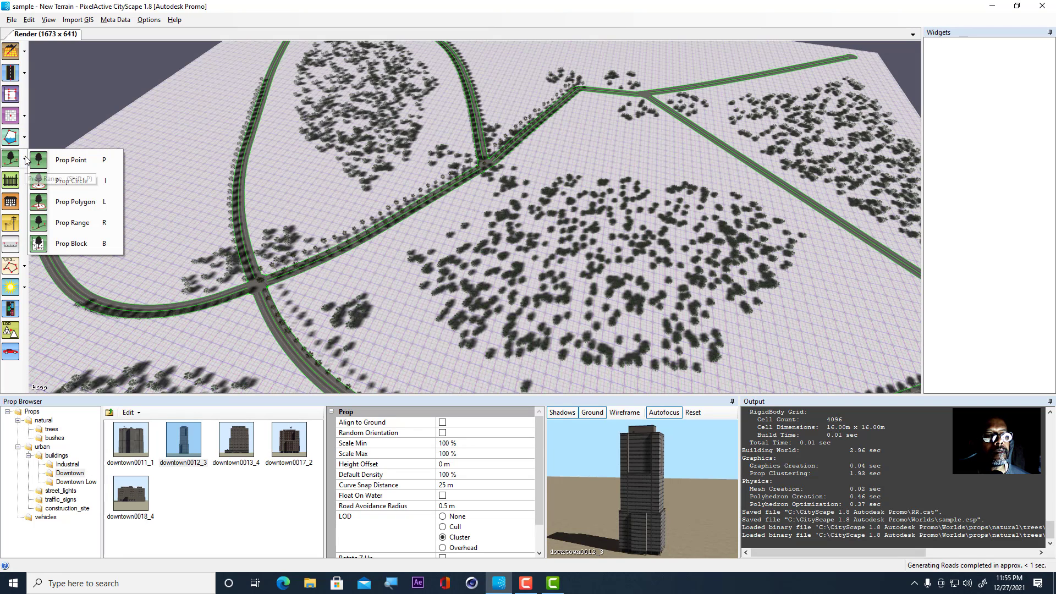
click(59, 161)
click(130, 446)
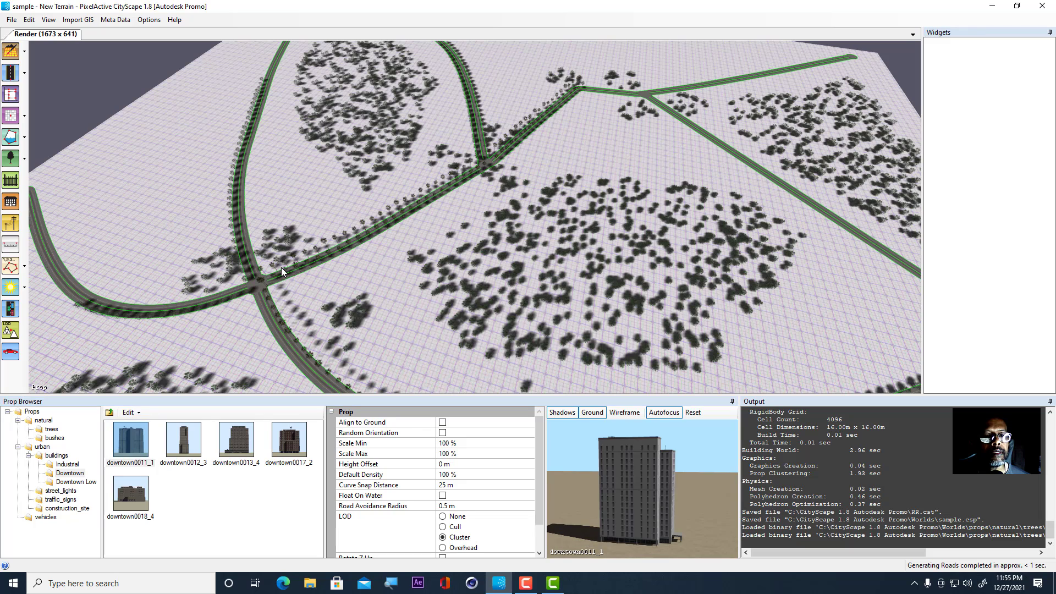
drag(308, 224, 290, 298)
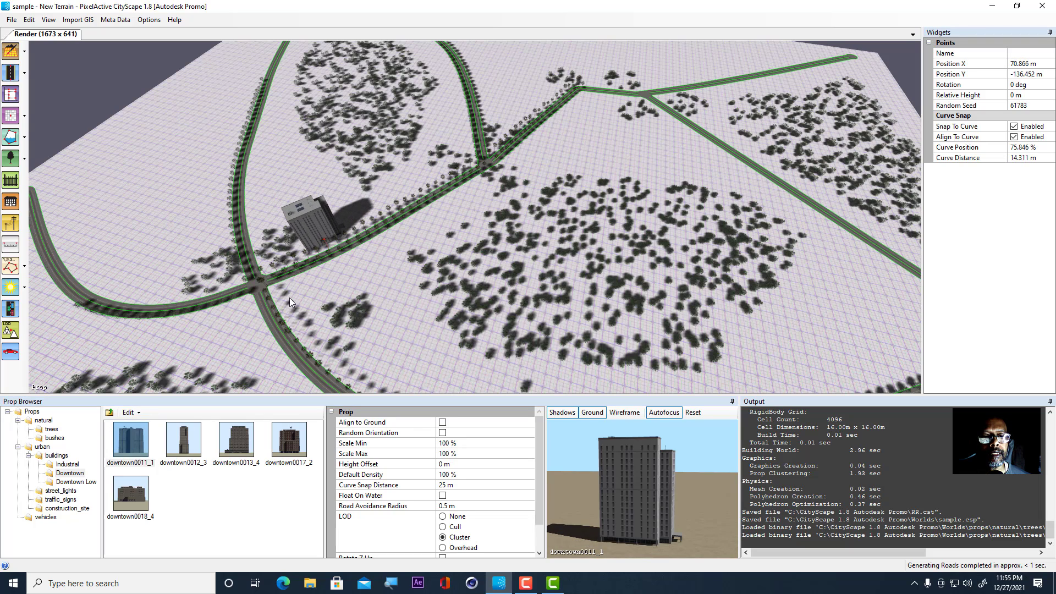
drag(126, 273, 170, 296)
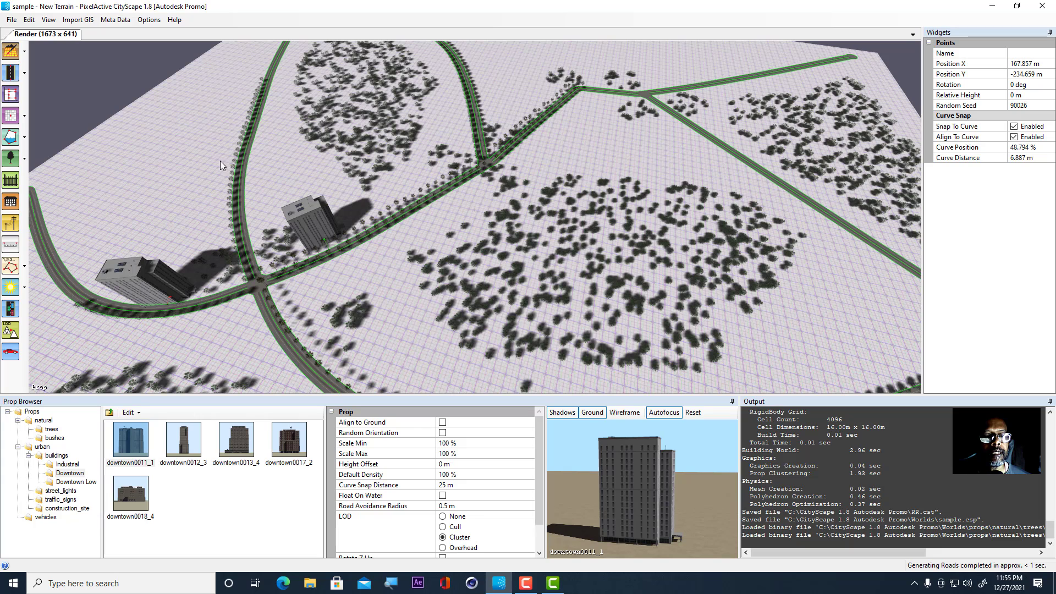
Step: Place two downtown0012_3 towers below the crossroads, one on each side of the descending road
click(184, 440)
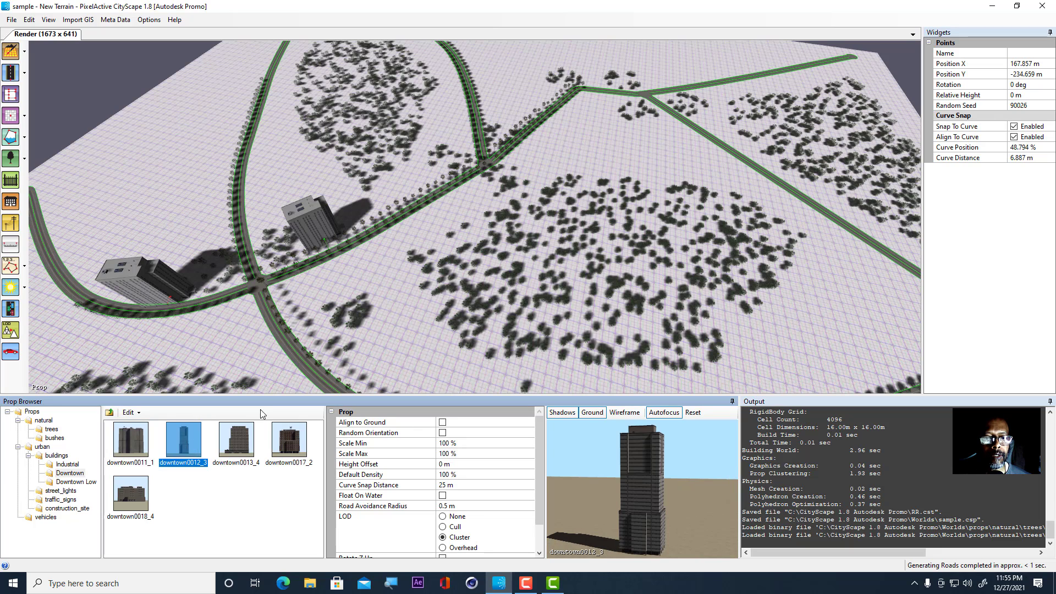
drag(253, 329, 254, 338)
mouse_move(328, 301)
mouse_down()
mouse_move(352, 286)
mouse_move(320, 300)
mouse_up()
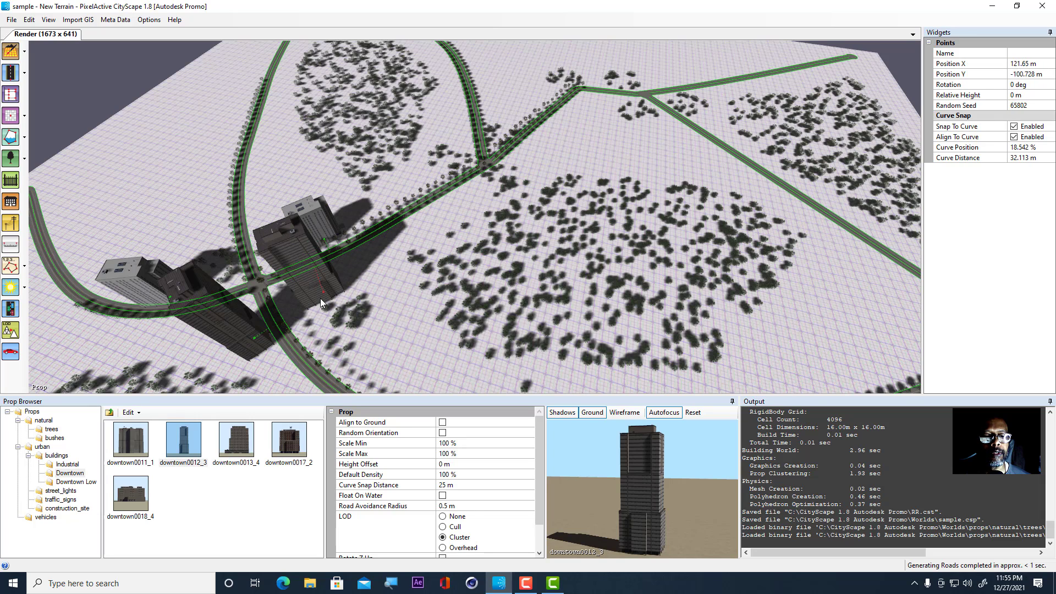
Step: Place four downtown0017_2 buildings outside the loop and around the far junctions, and one downtown0018_4 beside the long diagonal road
click(280, 447)
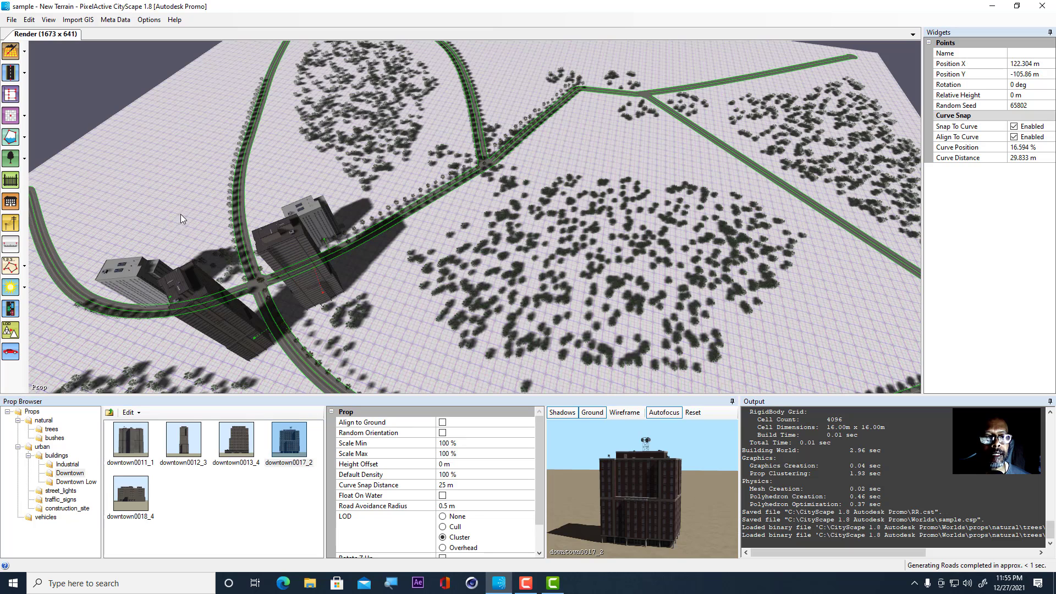
click(216, 213)
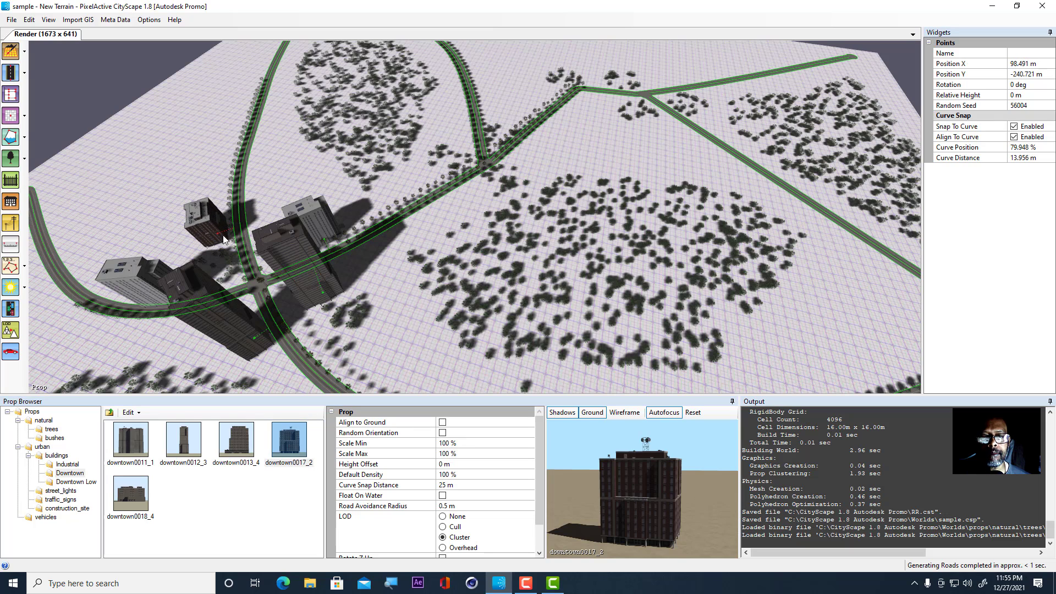
drag(593, 102, 508, 125)
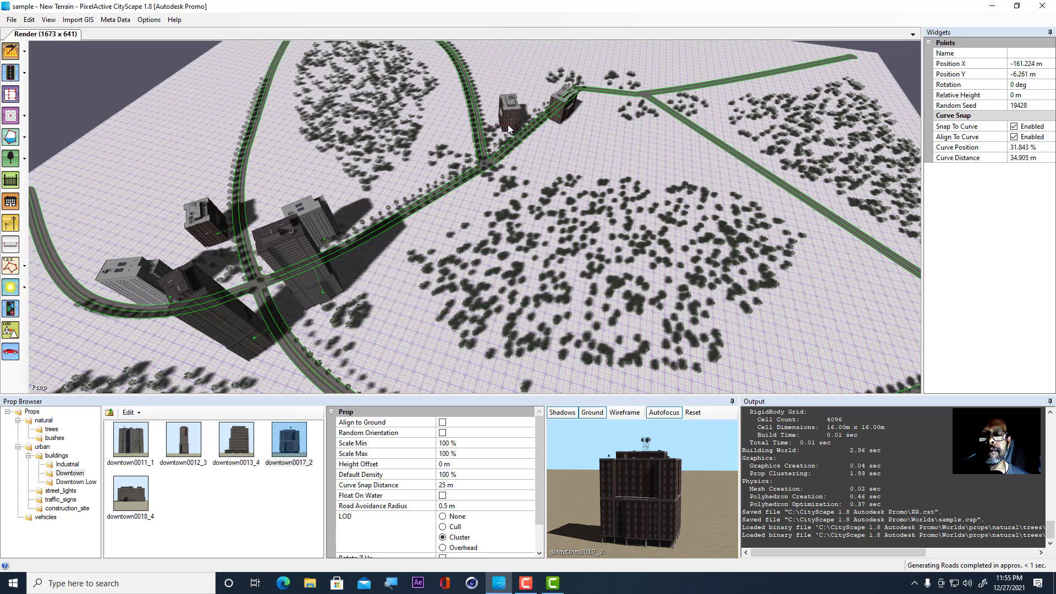
drag(679, 73, 685, 82)
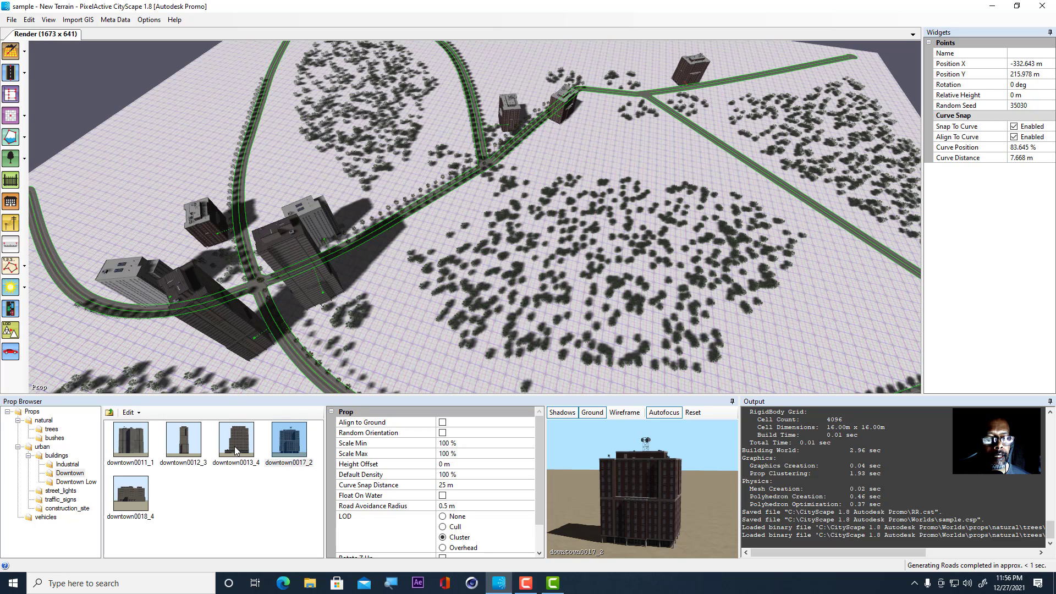
click(138, 496)
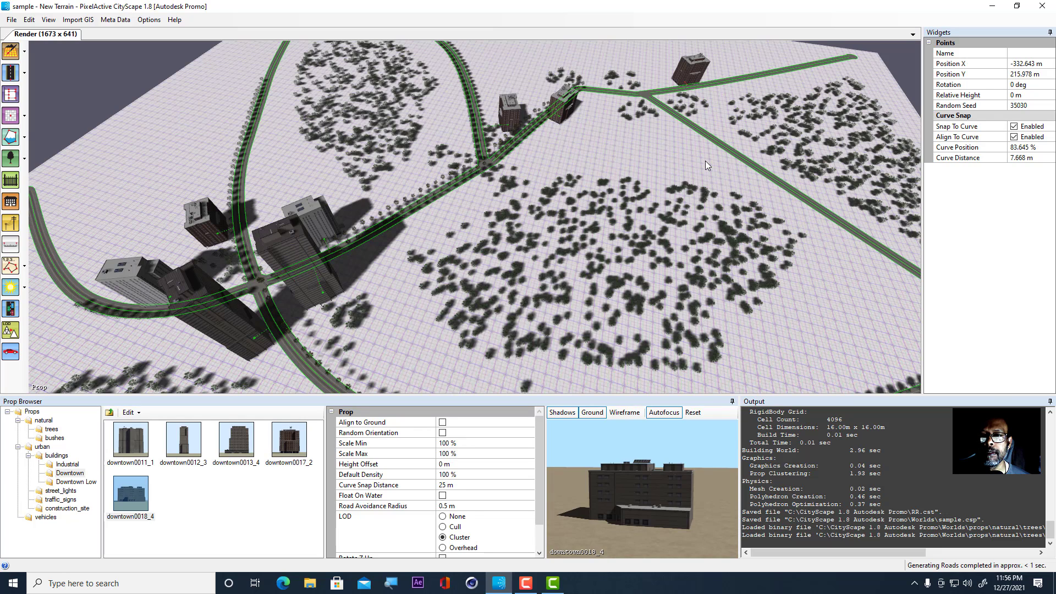
click(736, 171)
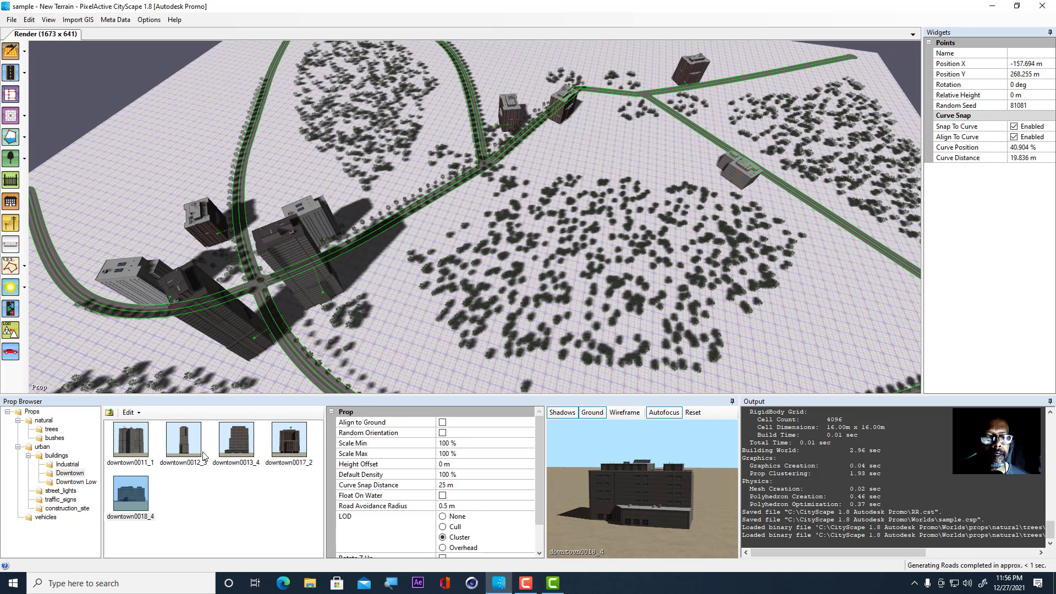
Step: From the Downtown Low props, place downtown00113_3 three times around the palm-lined junction and once between the two branches of the far road fork
click(70, 474)
click(71, 483)
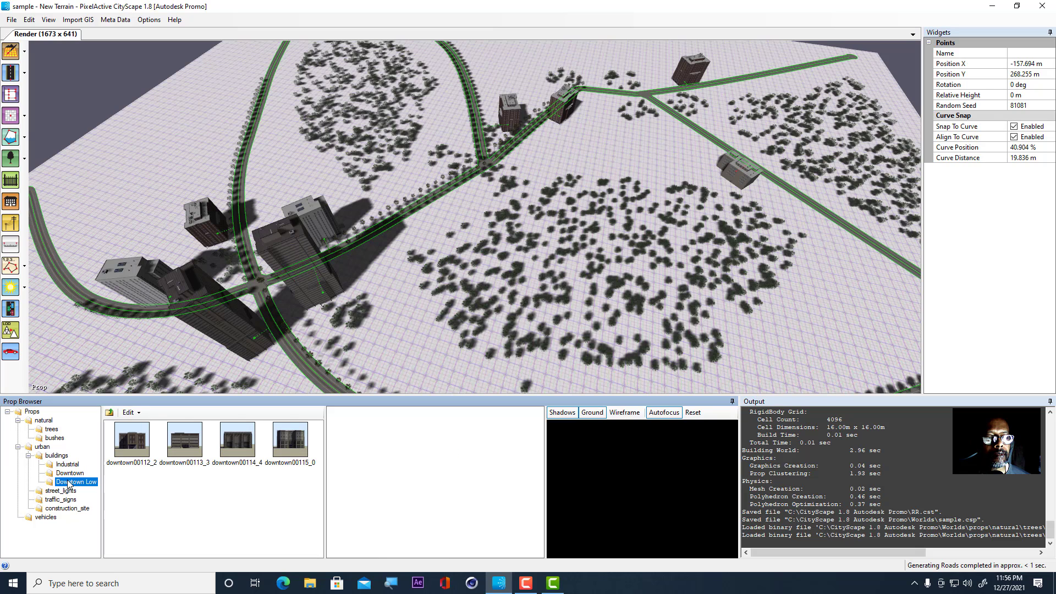
click(189, 442)
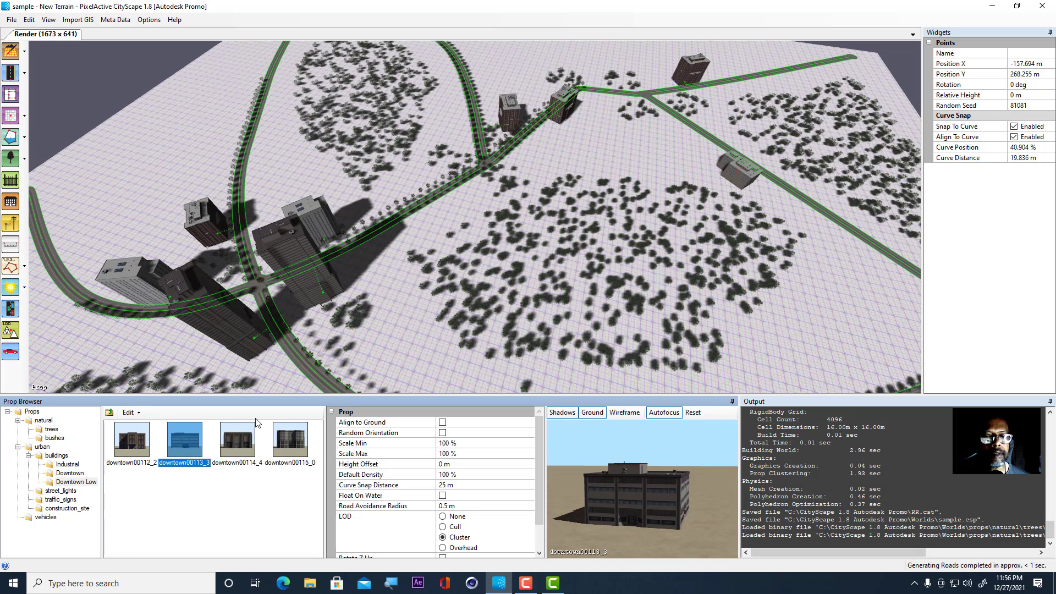
click(423, 174)
drag(414, 179, 419, 187)
mouse_move(455, 135)
mouse_down()
mouse_move(464, 139)
mouse_move(455, 140)
mouse_up()
drag(488, 79, 483, 90)
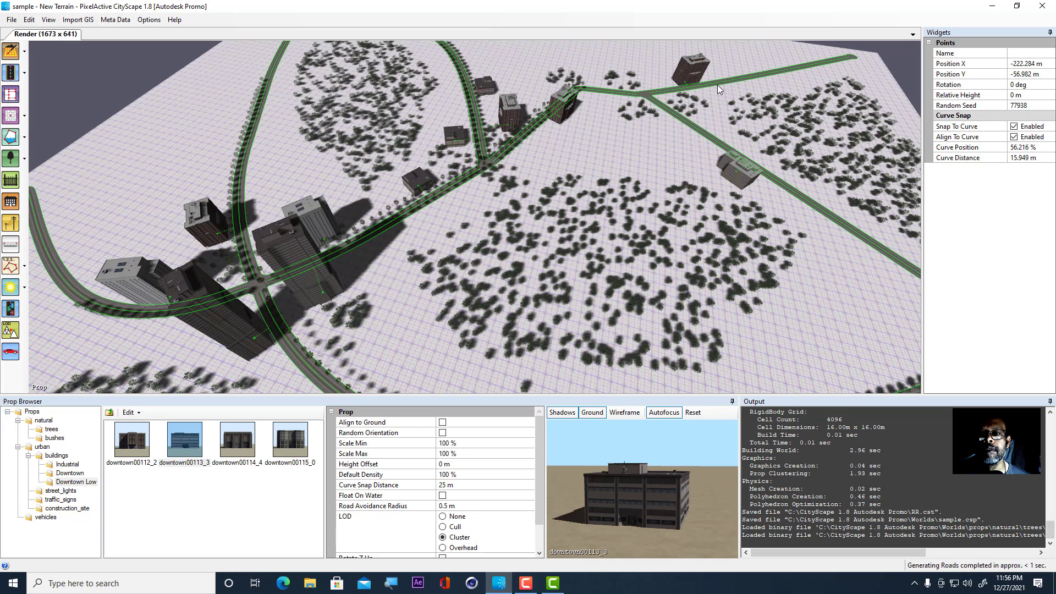
click(718, 85)
drag(723, 91, 721, 96)
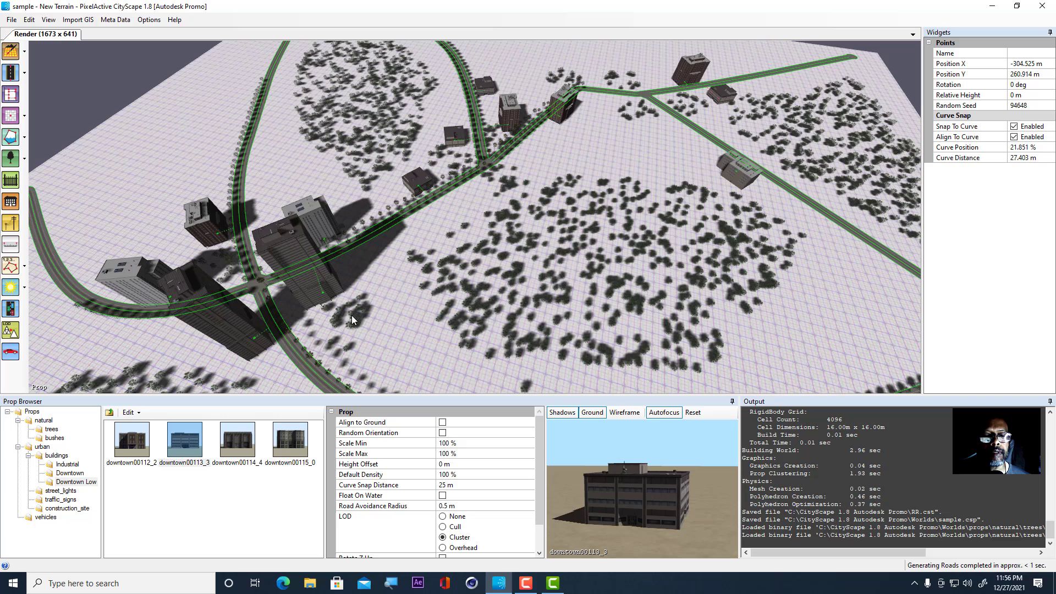
Step: Place two downtown00115_0 buildings, one inside the loop road and one beside the road descending from the crossroads
click(300, 446)
drag(257, 168, 269, 168)
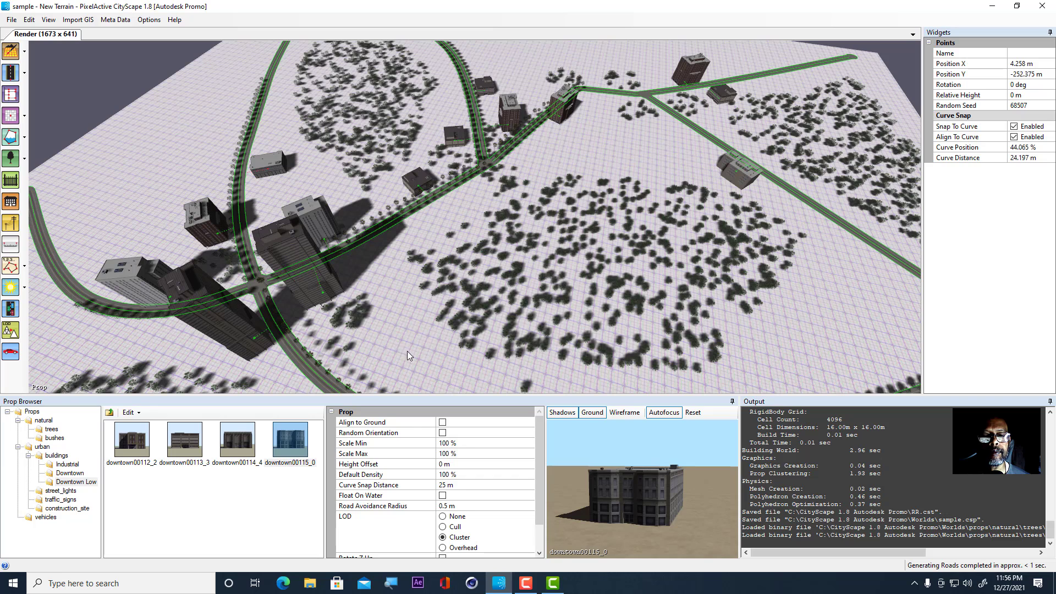
drag(407, 359, 434, 316)
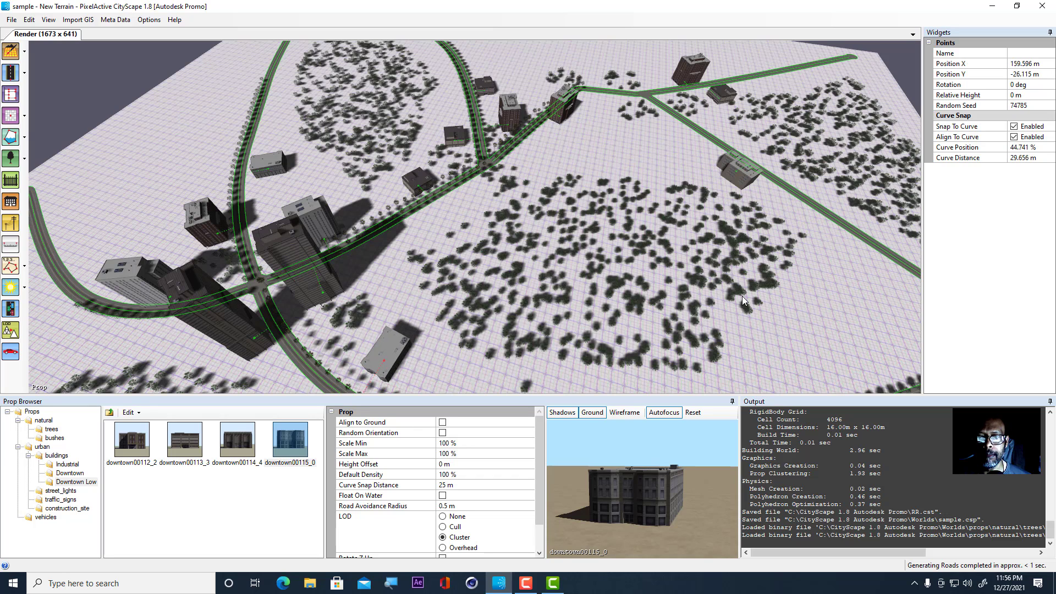
Step: Place two downtown00113_3 buildings in the foreground, one on each side of the tree-lined curving road
middle_drag(755, 304, 964, 217)
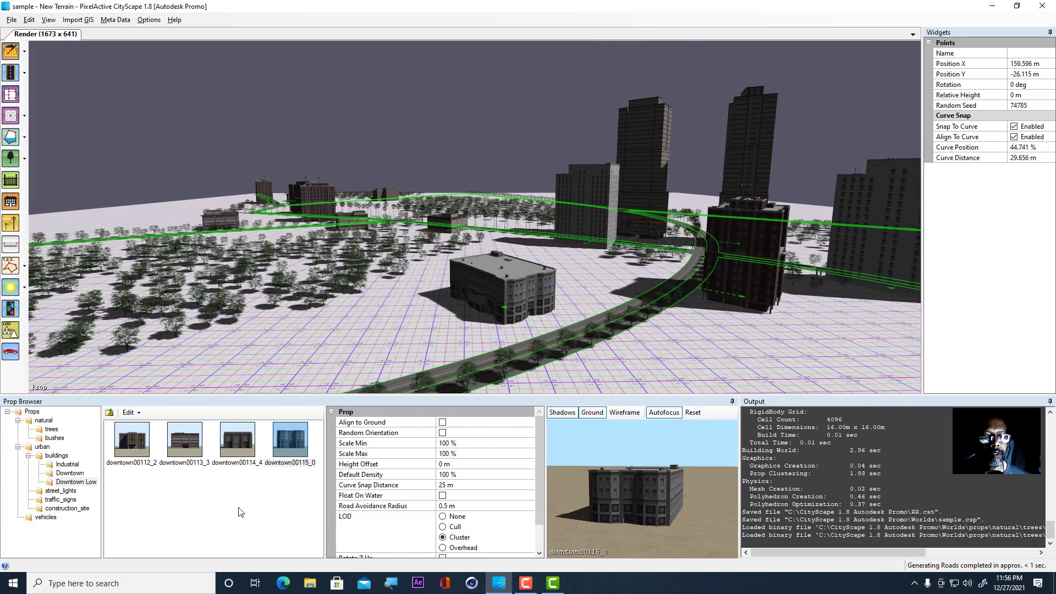
click(196, 441)
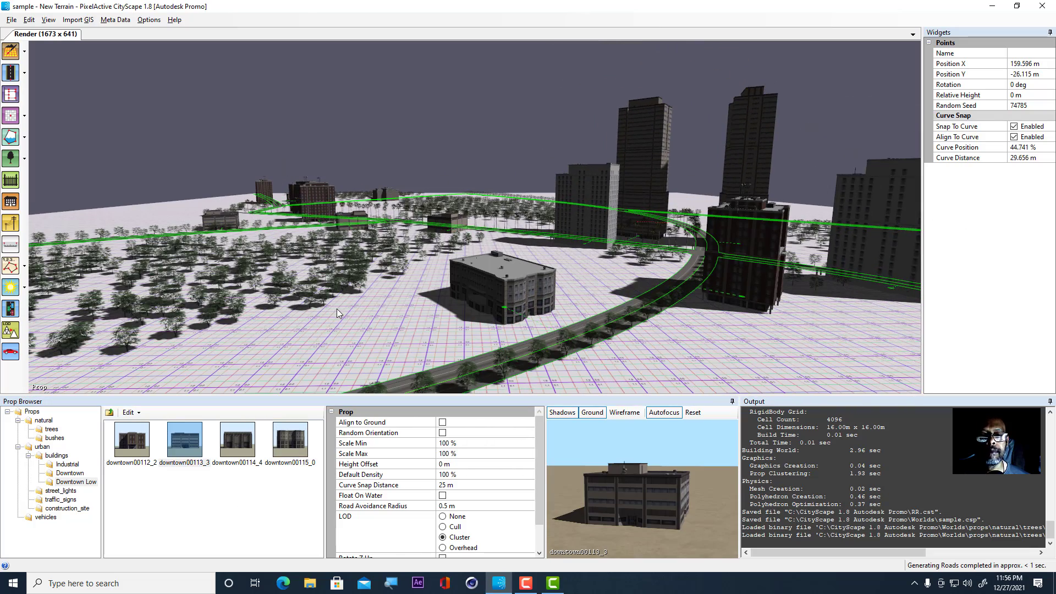
drag(372, 328, 354, 364)
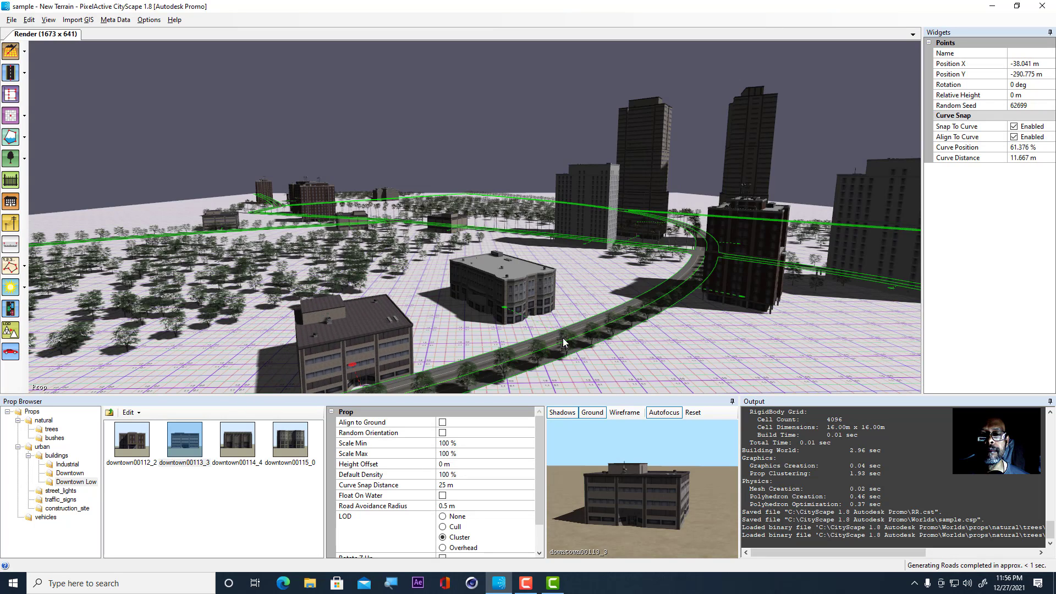
drag(671, 345, 680, 370)
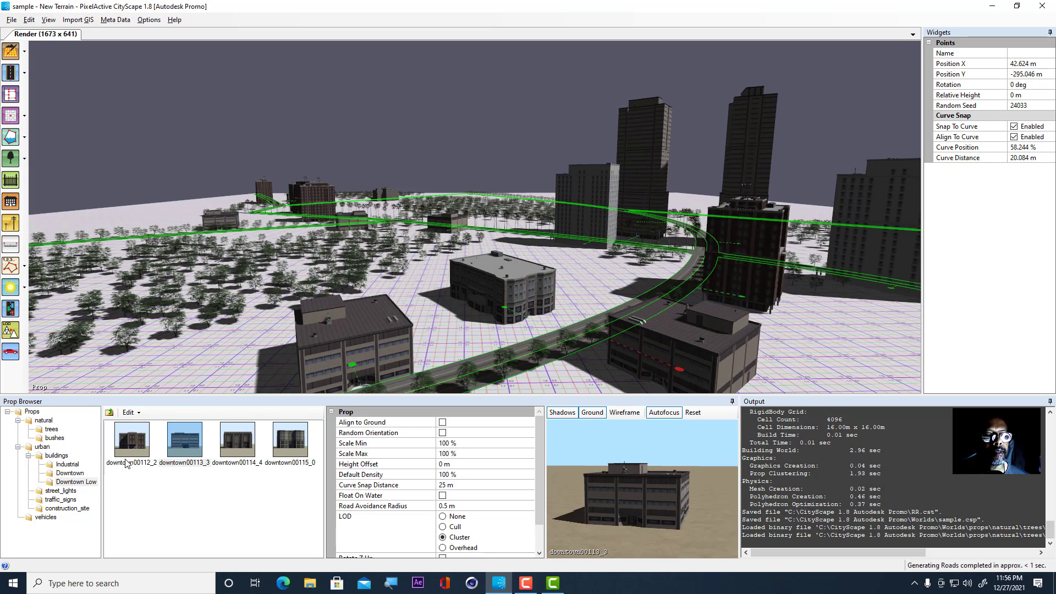
Step: From the Industrial props, place two industrial0_0 buildings on the open ground beyond the tree area
click(75, 467)
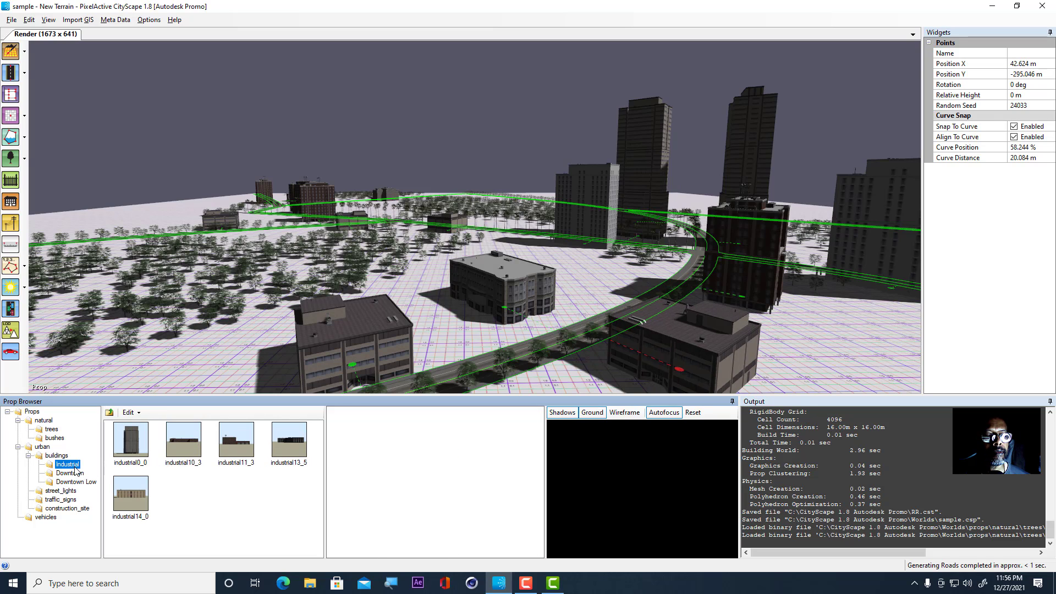
click(133, 452)
drag(168, 213, 172, 223)
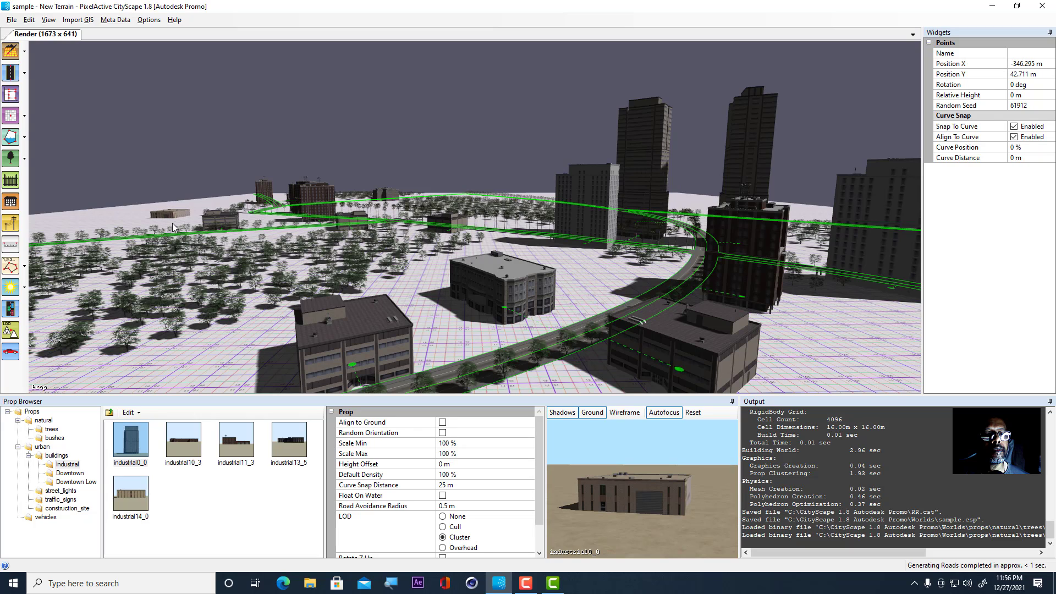
click(139, 443)
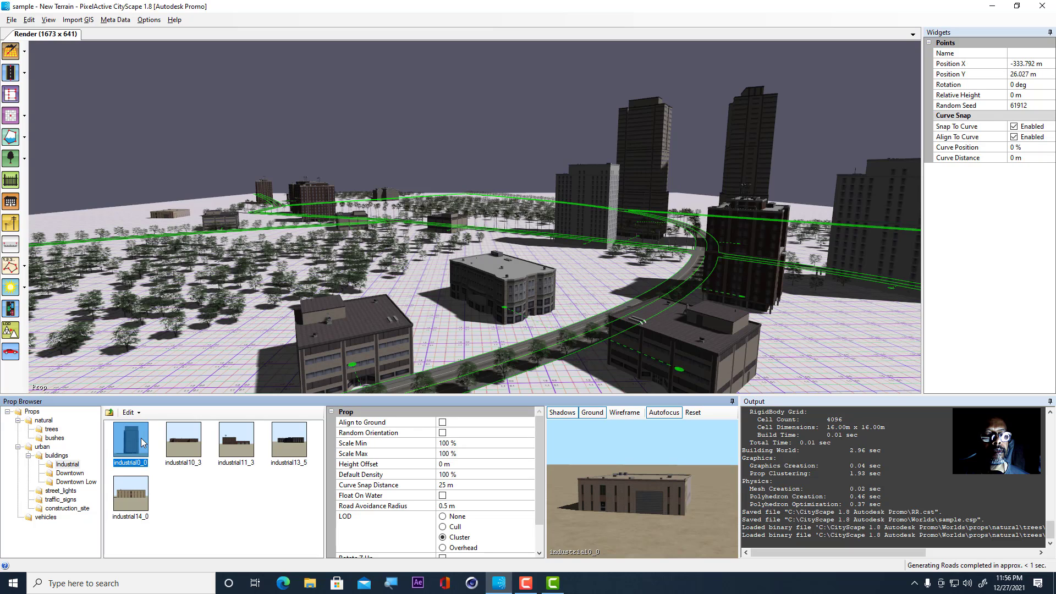
drag(124, 220, 111, 227)
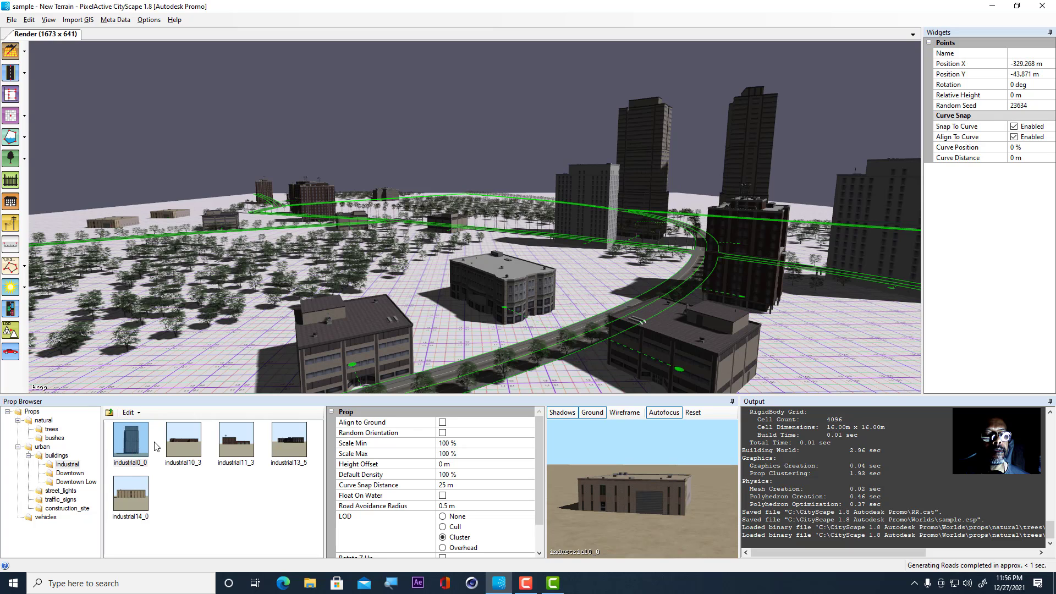
Step: Place a downtown0012_3 tower from the Downtown props behind the two industrial buildings
click(71, 474)
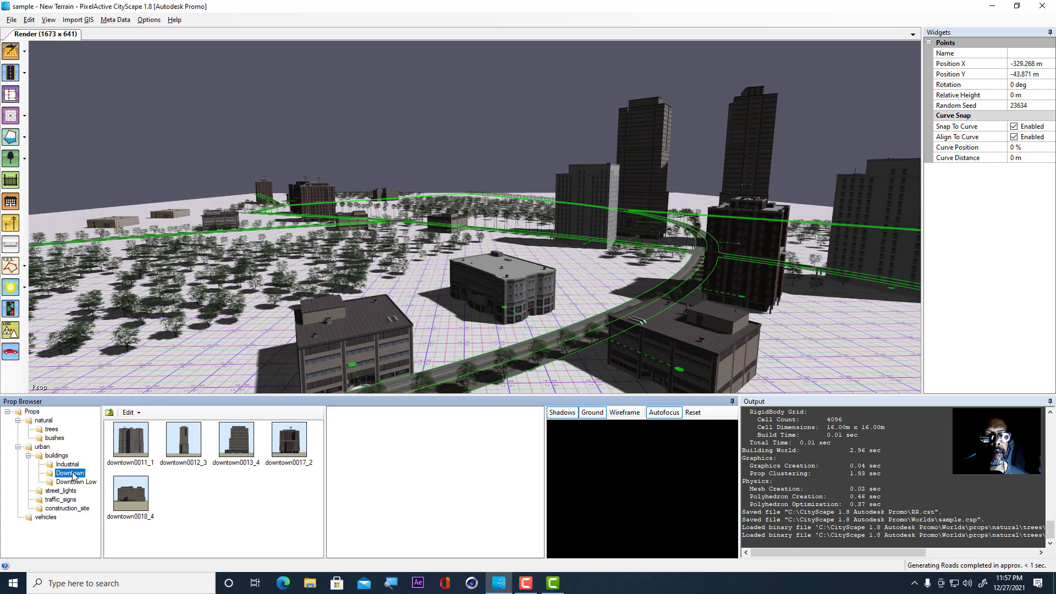
click(180, 446)
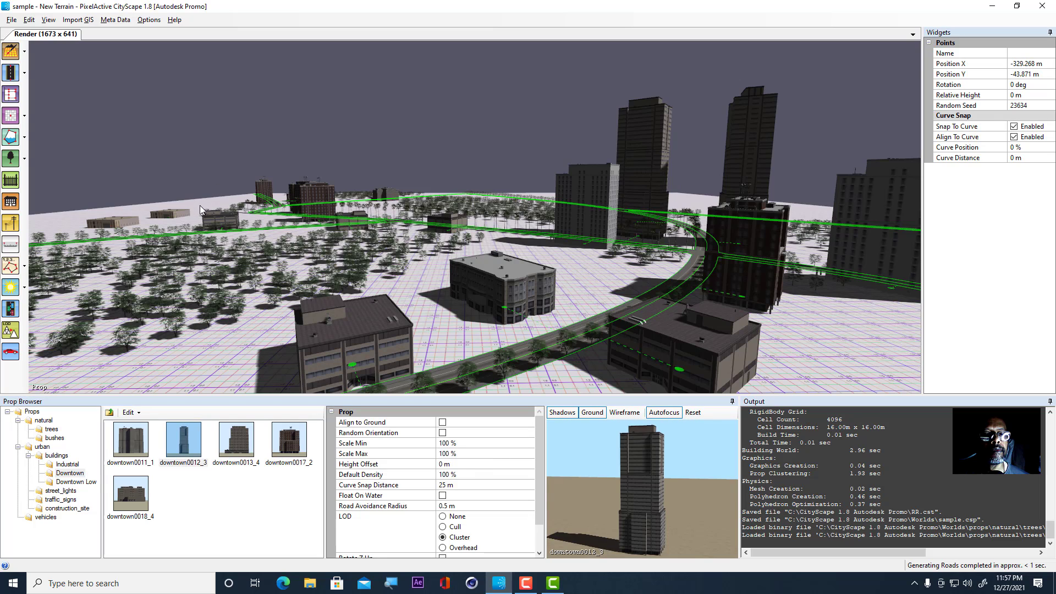
drag(199, 206, 212, 208)
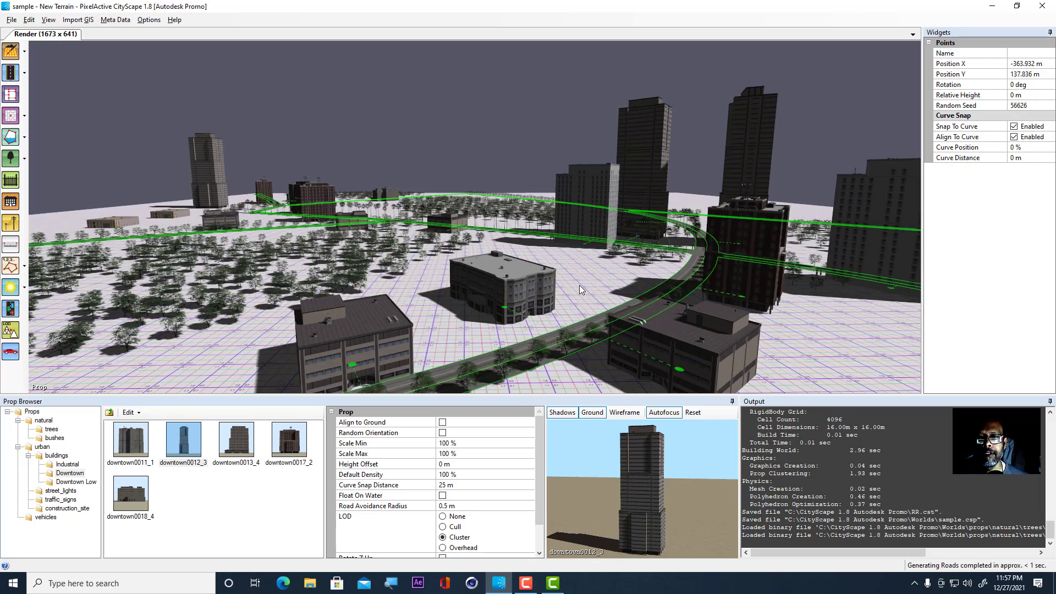
Step: From the street_lights props, place a Prop Range of traffic_light_double lights along the centre line of the road leading into the bend
middle_drag(579, 285, 379, 365)
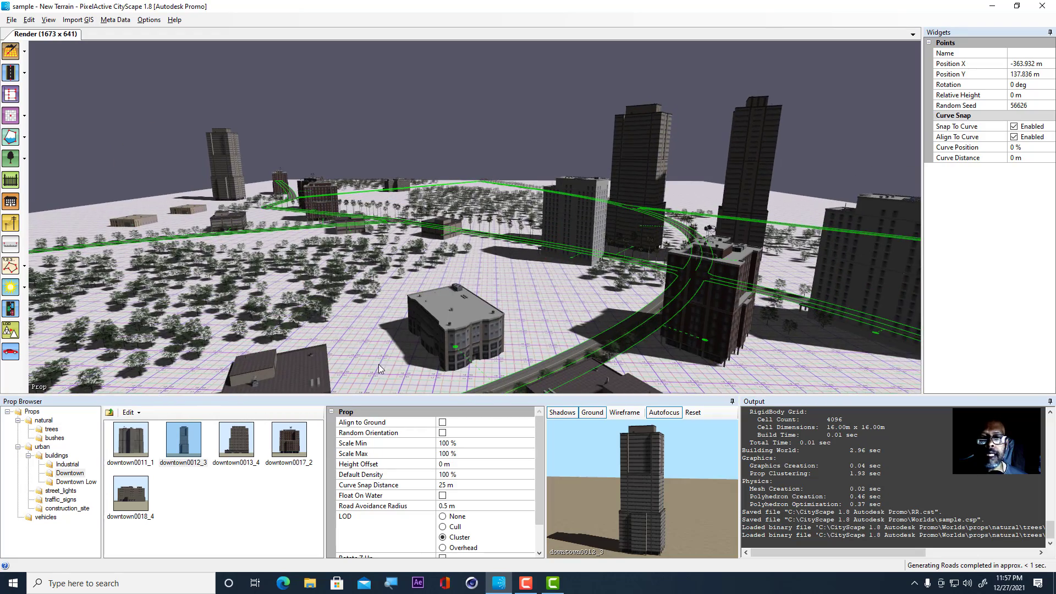
mouse_move(589, 290)
middle_down()
mouse_move(601, 299)
mouse_move(604, 284)
mouse_move(594, 294)
middle_up()
scroll(594, 297, down, 5)
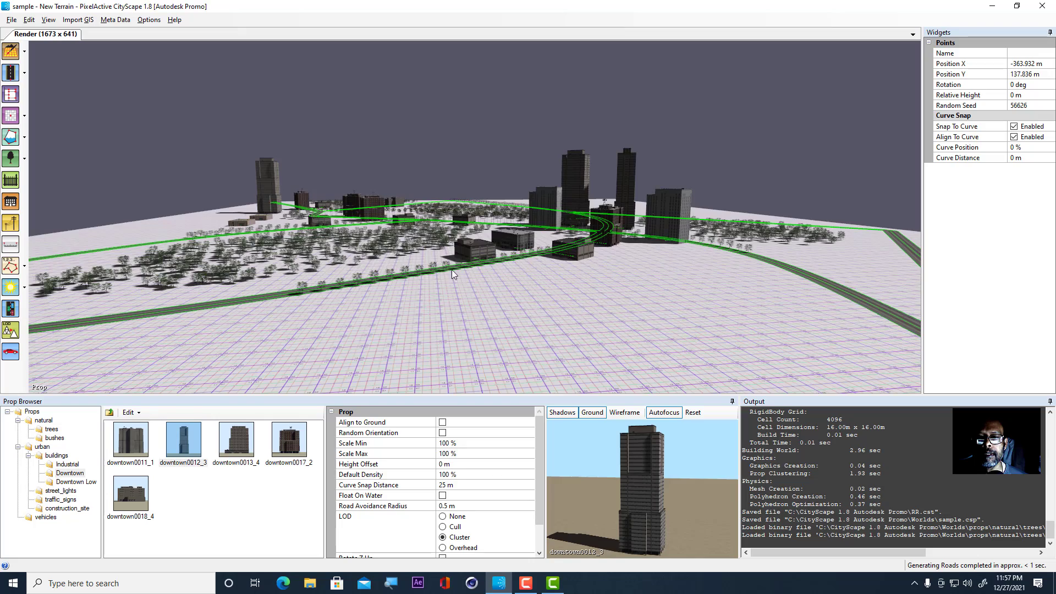
middle_drag(452, 273, 507, 363)
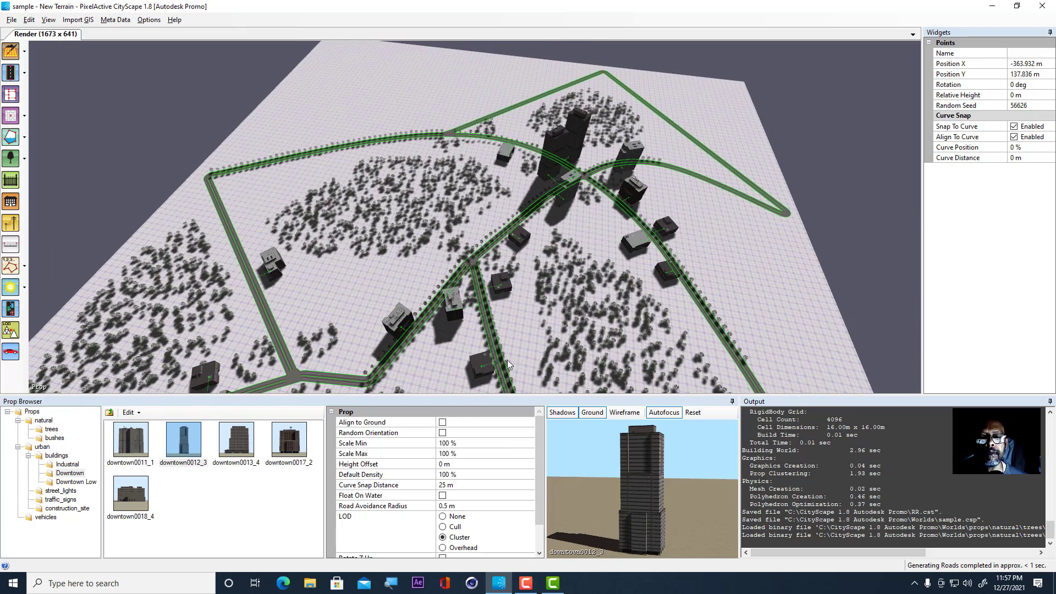
scroll(419, 358, up, 5)
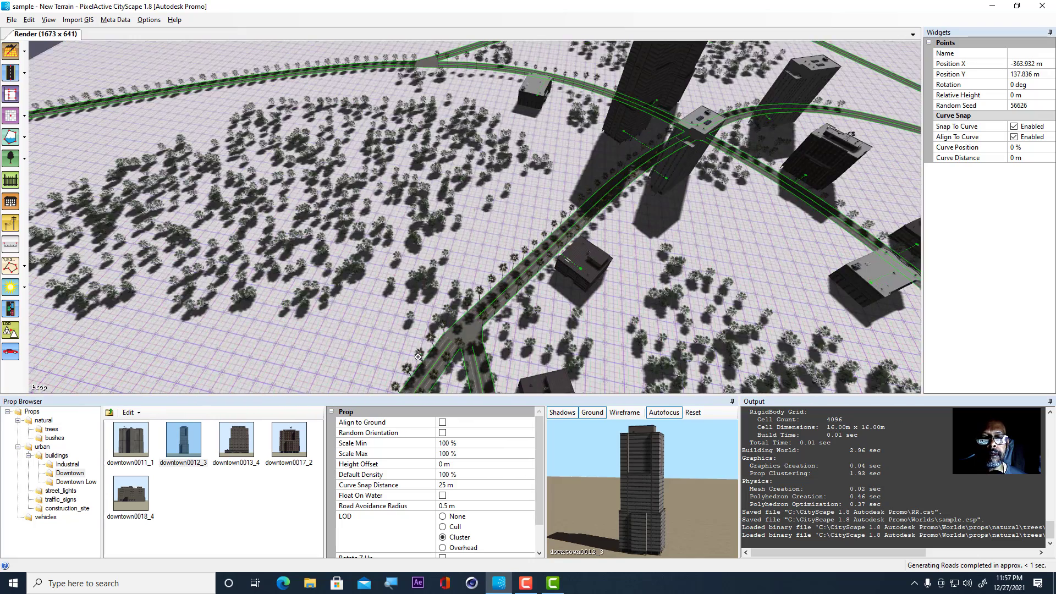
middle_drag(421, 362, 565, 286)
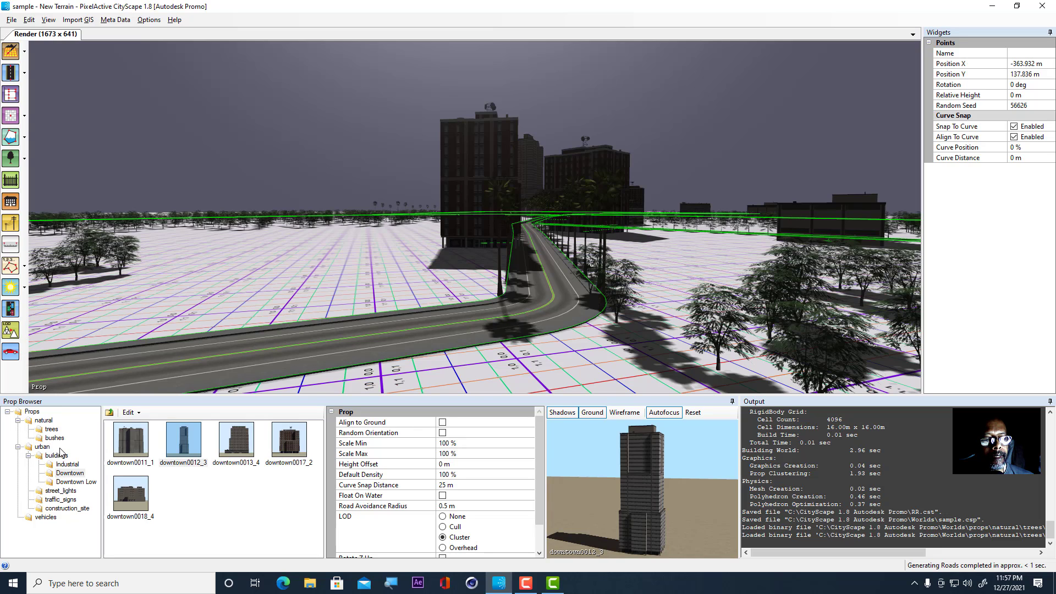
click(56, 491)
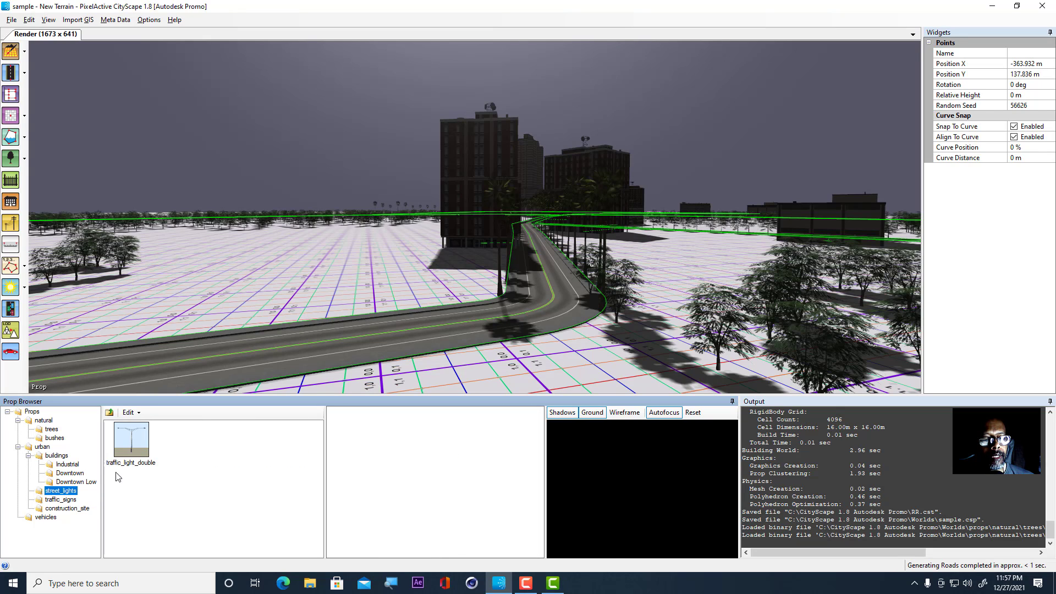
click(132, 446)
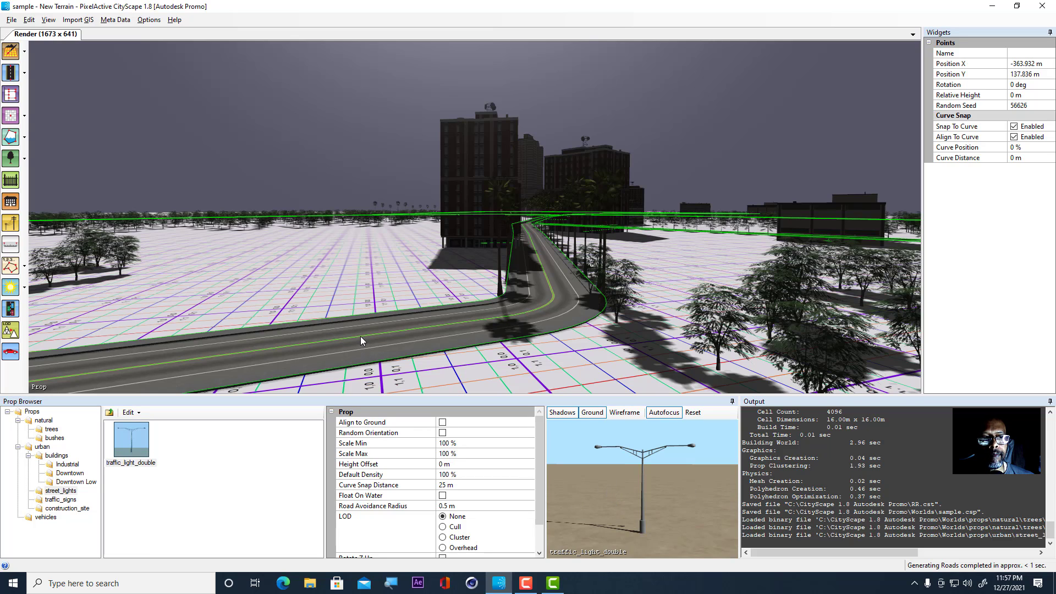
click(24, 161)
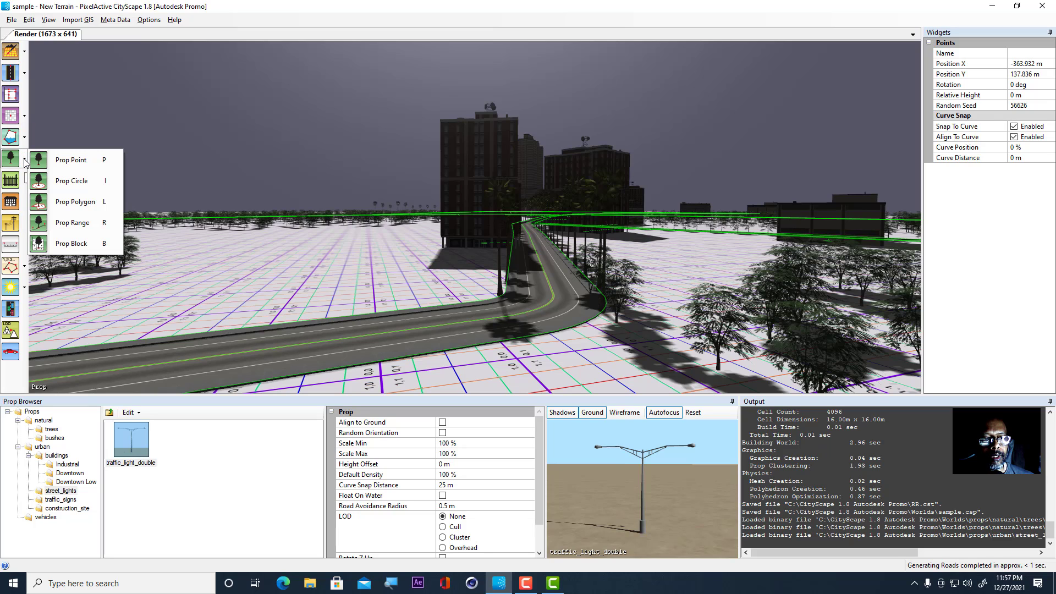
click(65, 224)
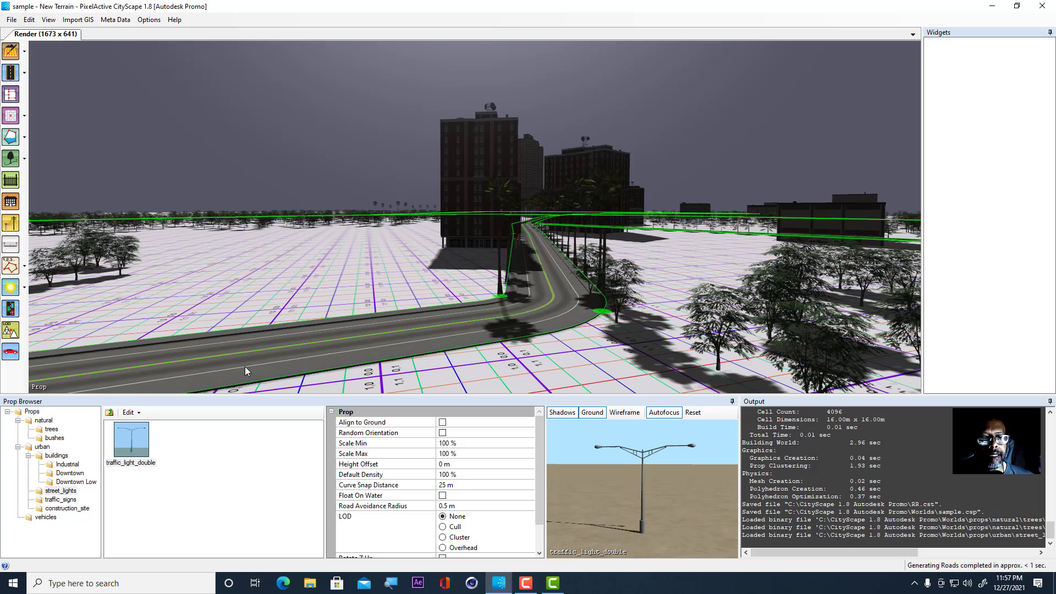
click(309, 346)
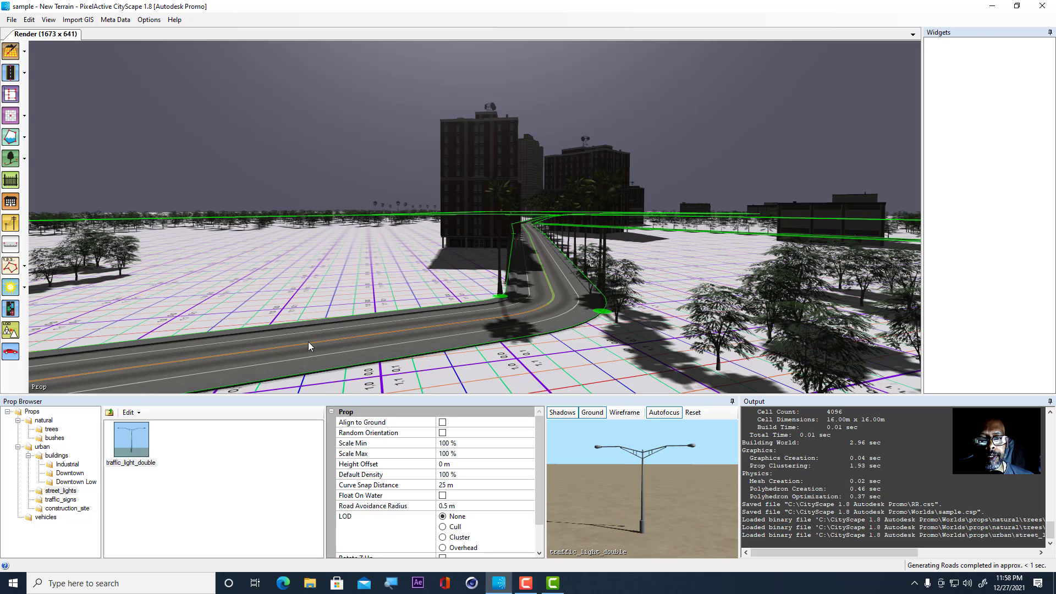
click(309, 346)
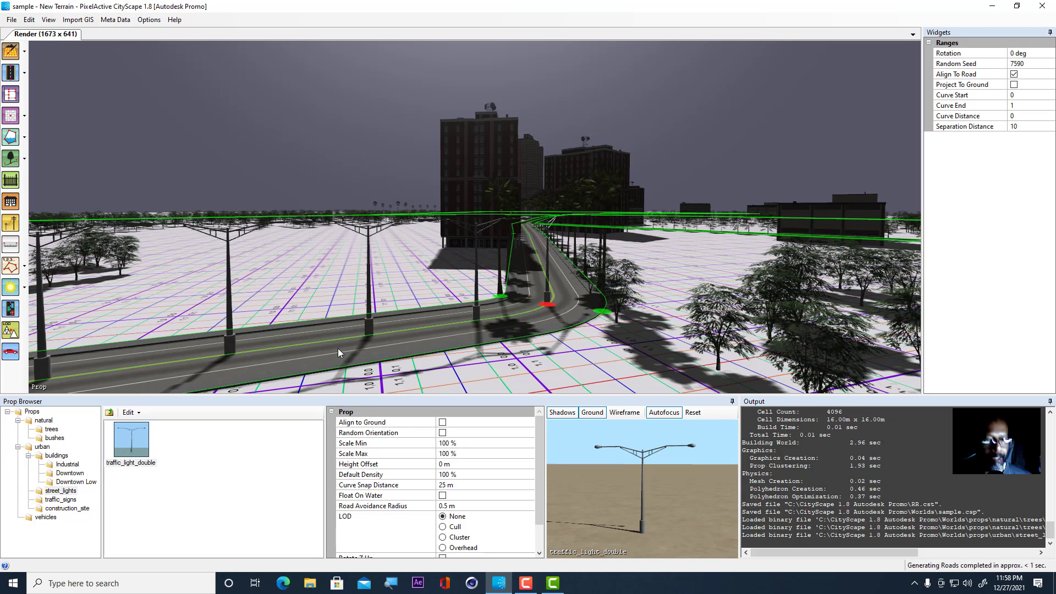
Step: Set the rotation of the new street light range to 90 degrees
mouse_move(338, 348)
alt+mouse_down()
mouse_move(398, 343)
mouse_move(345, 356)
mouse_move(310, 349)
mouse_move(345, 348)
alt+mouse_up()
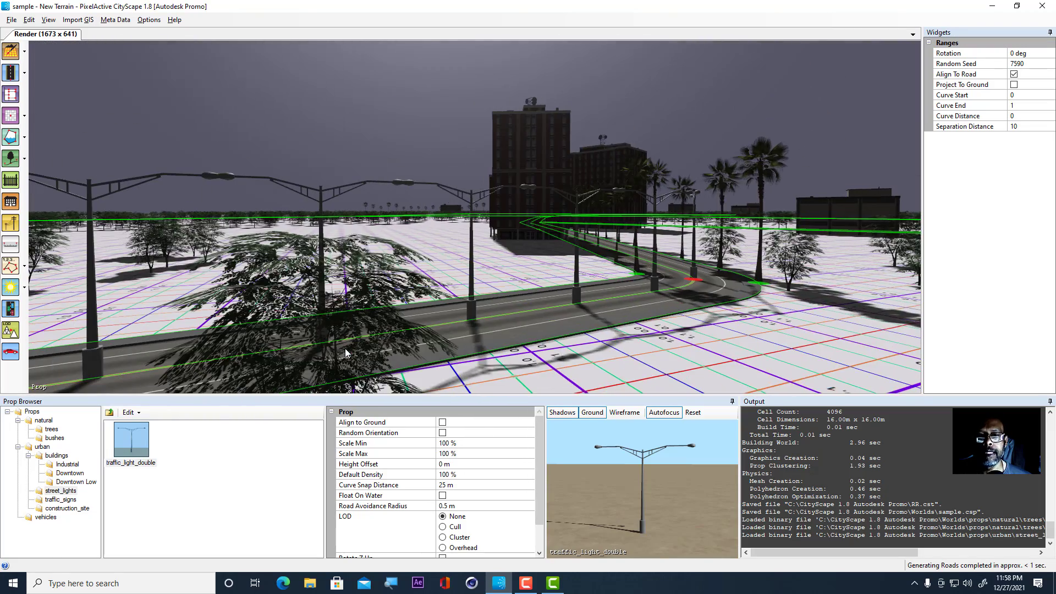
middle_drag(345, 349, 355, 348)
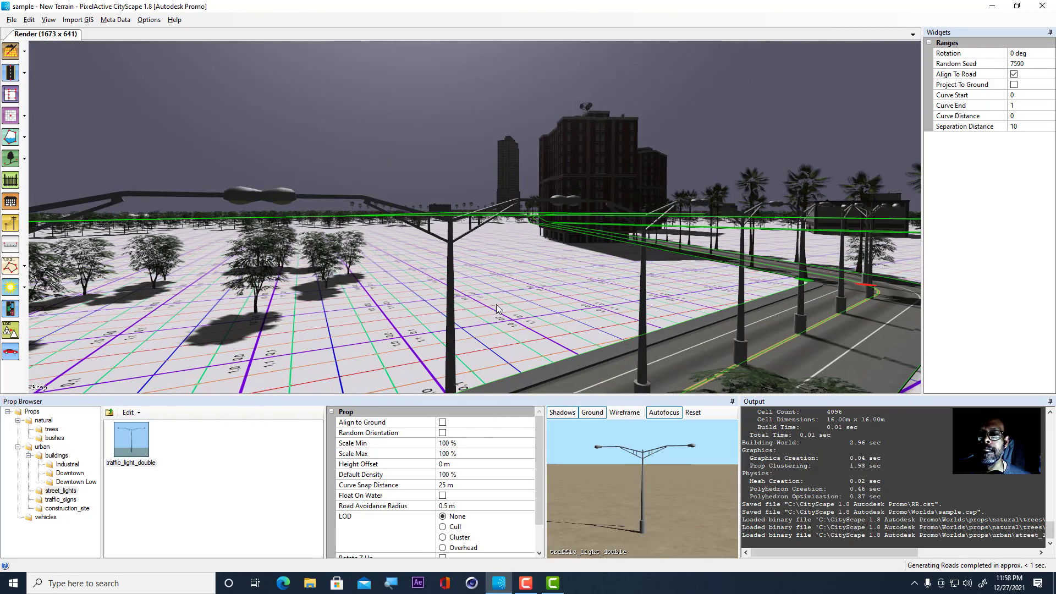
click(1031, 55)
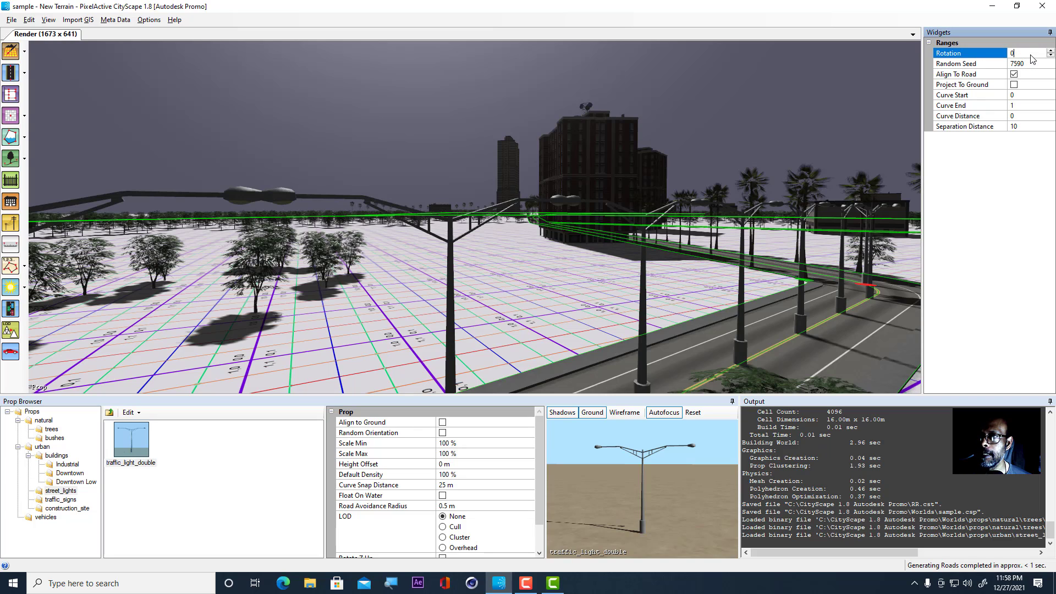
drag(1031, 55, 982, 55)
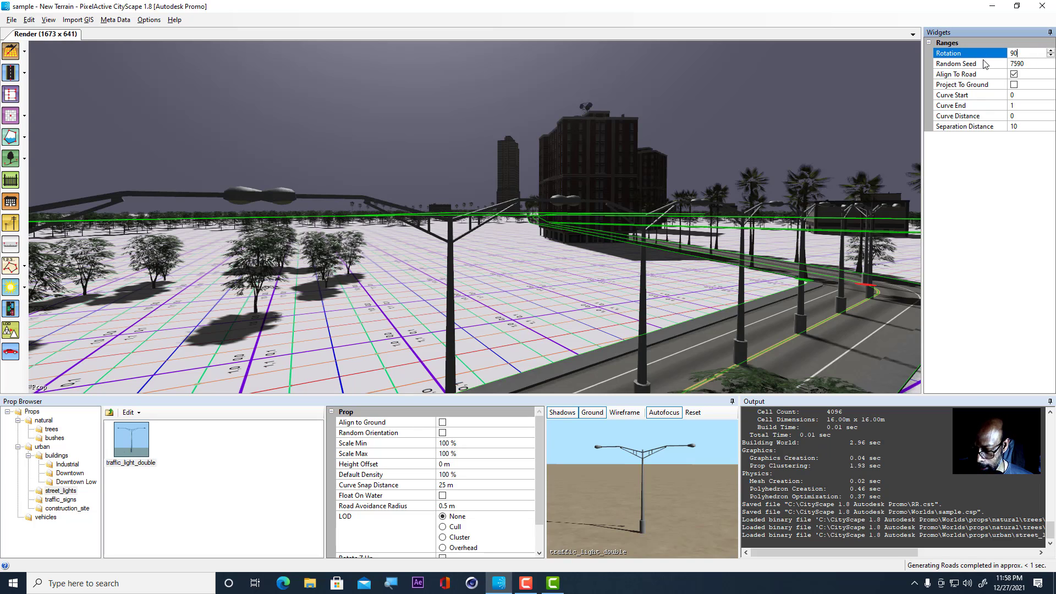
key(Return)
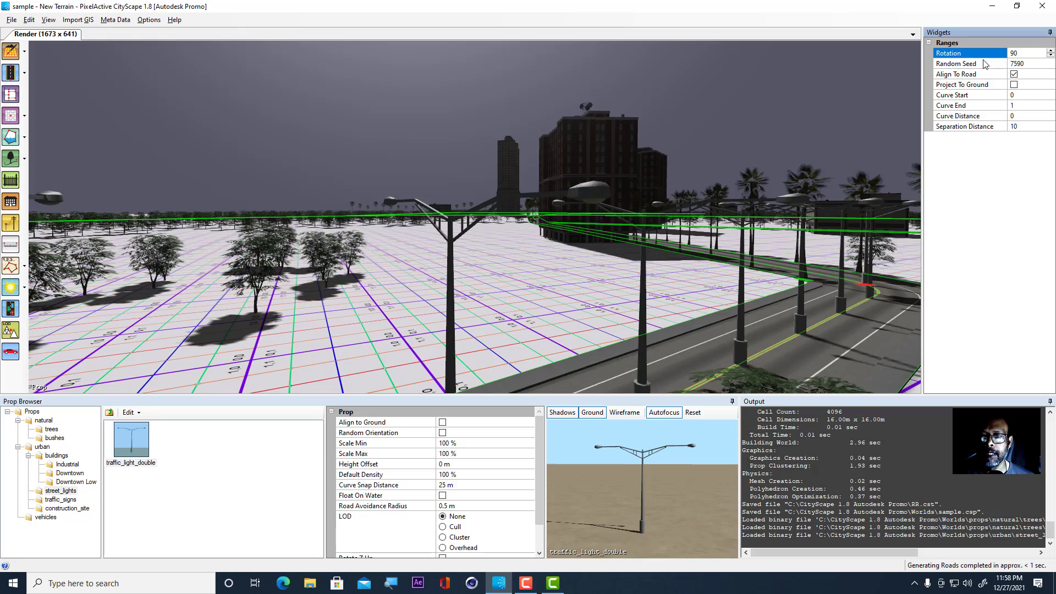
click(869, 182)
Step: Add a traffic_light_double range along the centre line of the road beyond the bend and set its rotation to 90 degrees
mouse_move(718, 173)
middle_down()
mouse_move(698, 179)
mouse_move(686, 166)
mouse_move(698, 176)
middle_up()
key(Up)
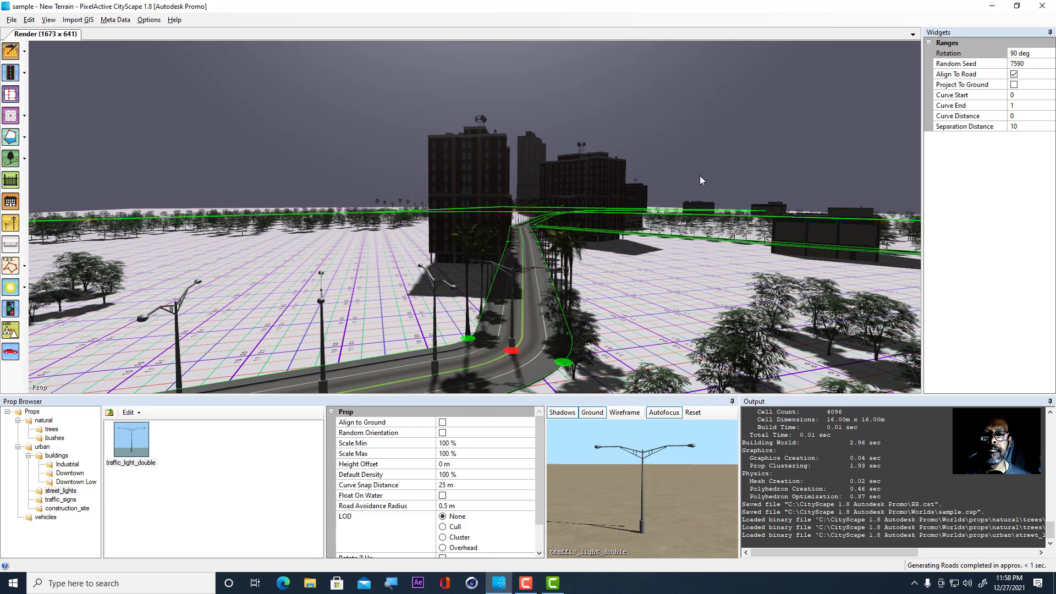
click(523, 302)
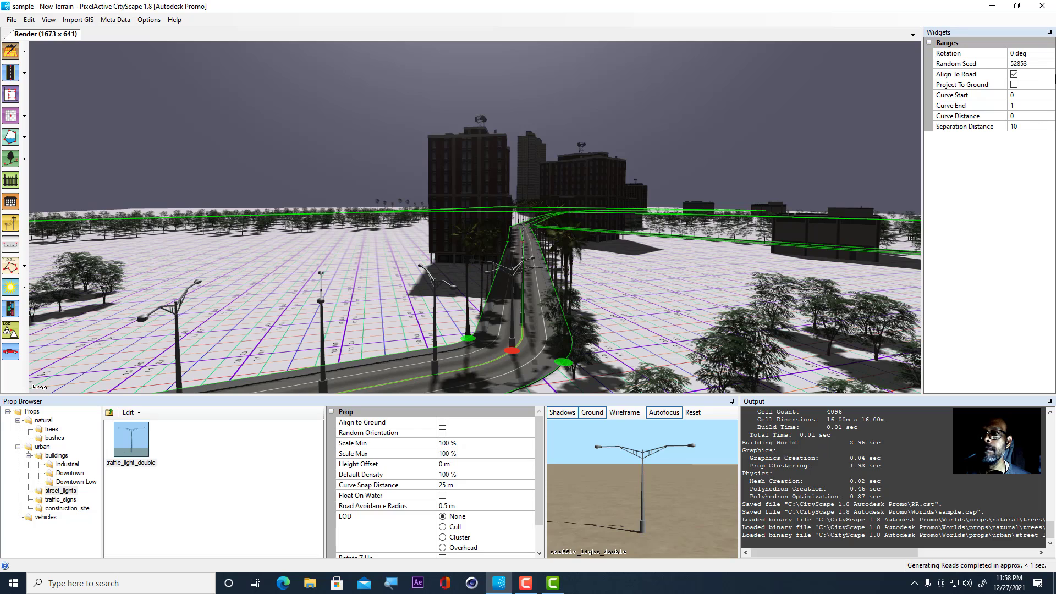
click(980, 55)
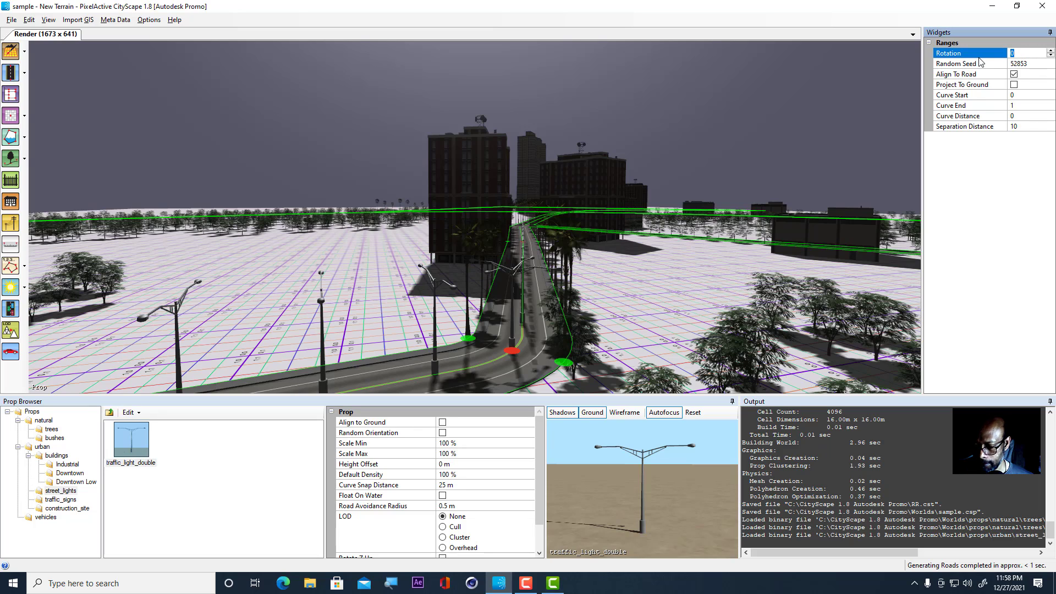
text(90)
key(Return)
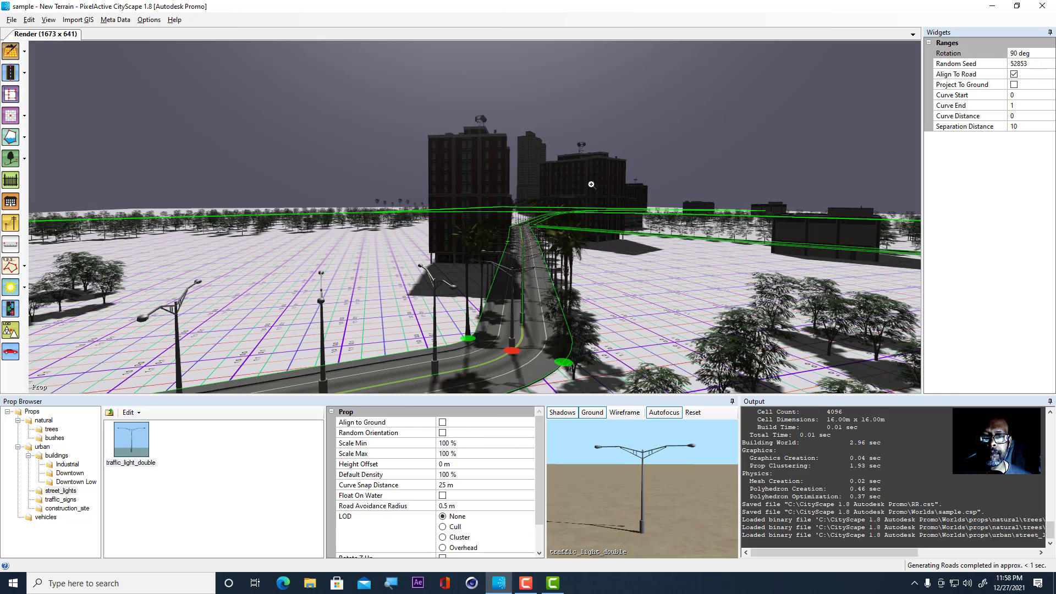
Step: From the trees props, place a range of tree_generic_full01 along each edge of the street-lit road before the bend
scroll(592, 184, up, 5)
scroll(586, 192, down, 5)
scroll(584, 229, up, 5)
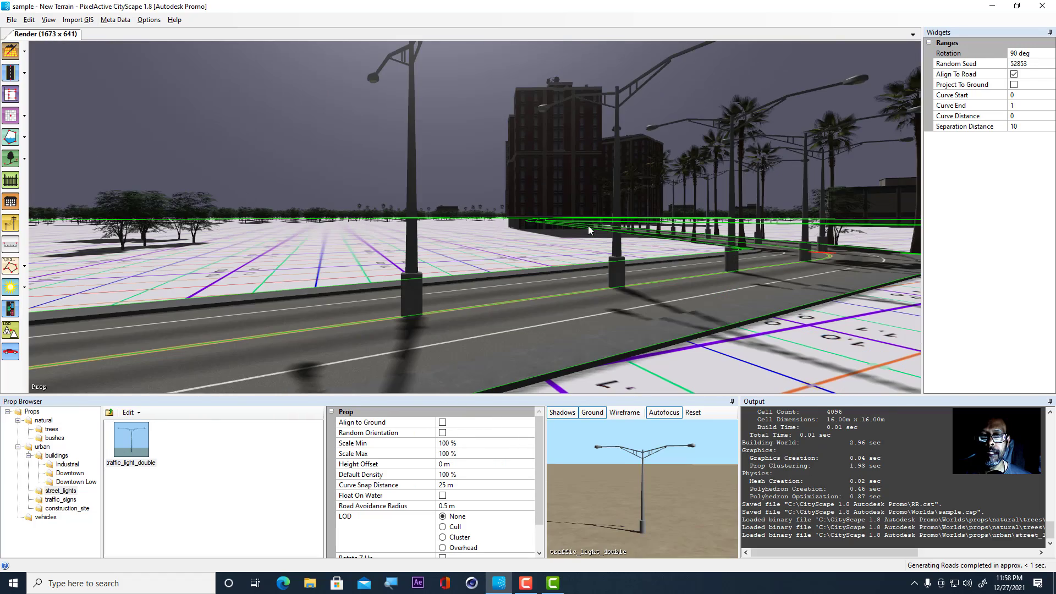
scroll(589, 226, up, 6)
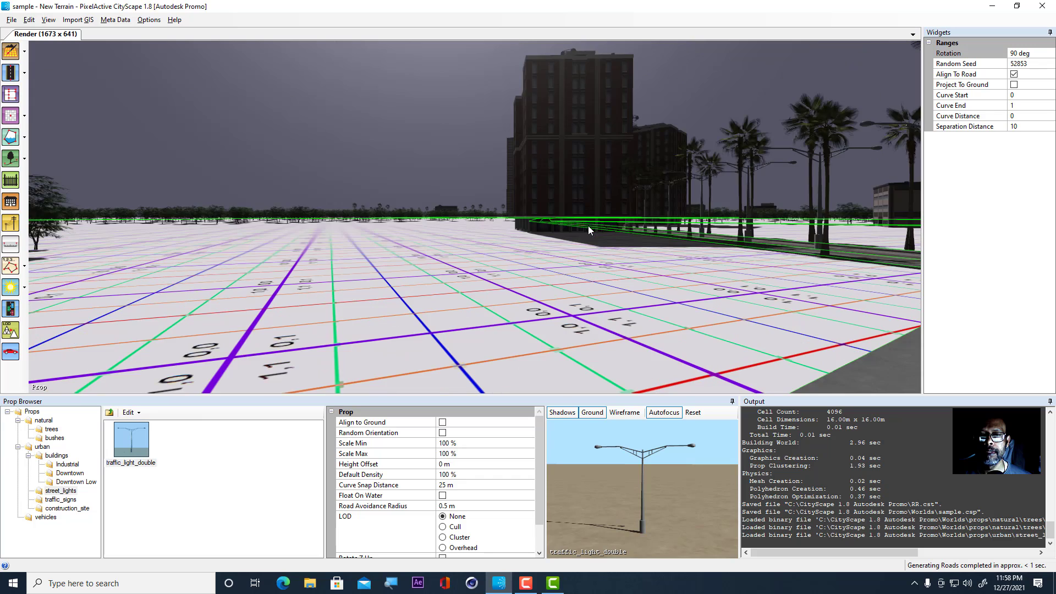
scroll(567, 185, down, 6)
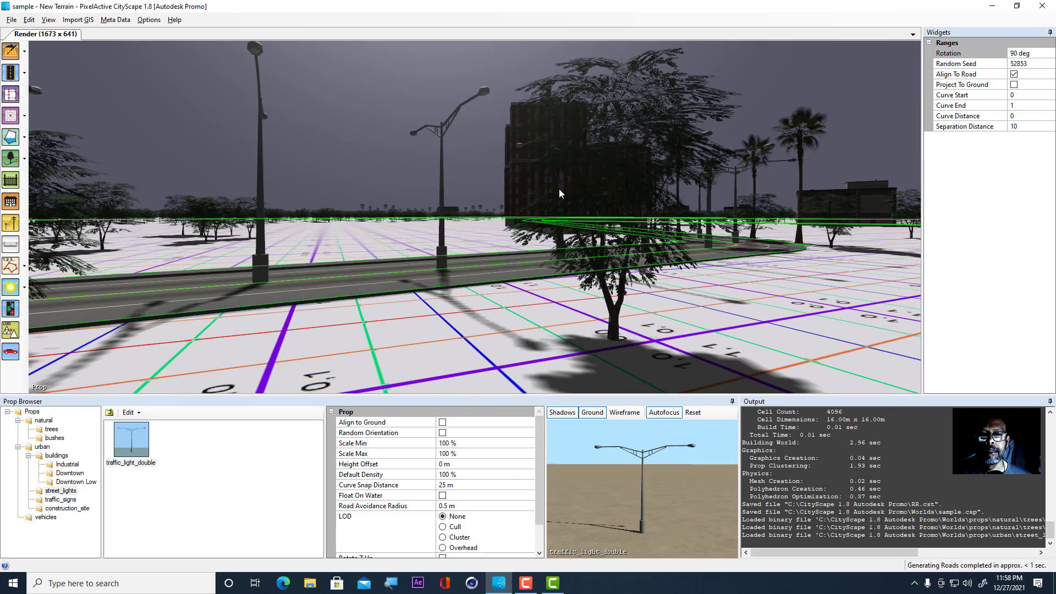
click(55, 430)
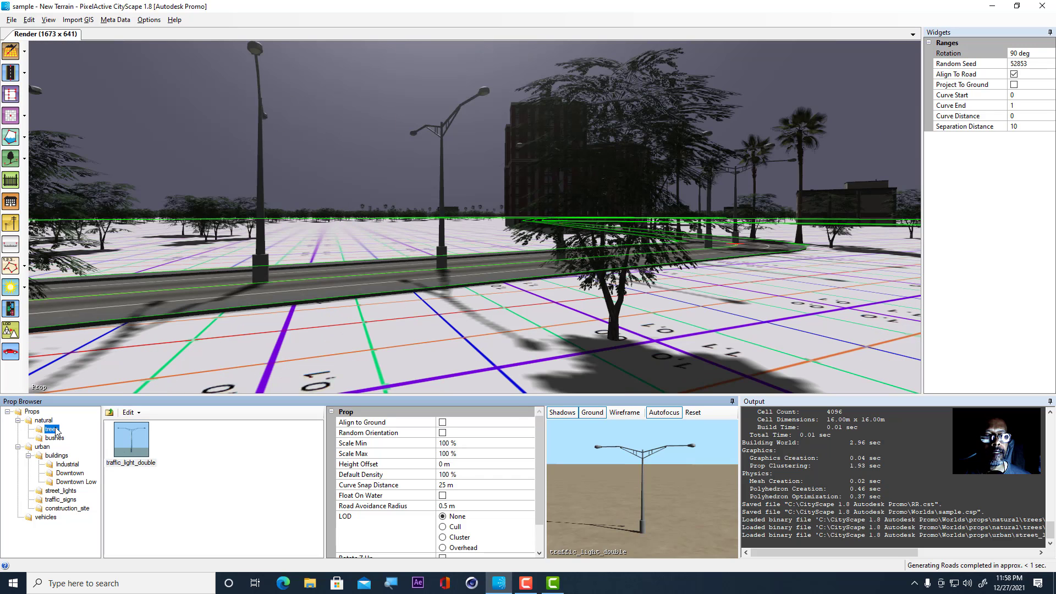
click(190, 449)
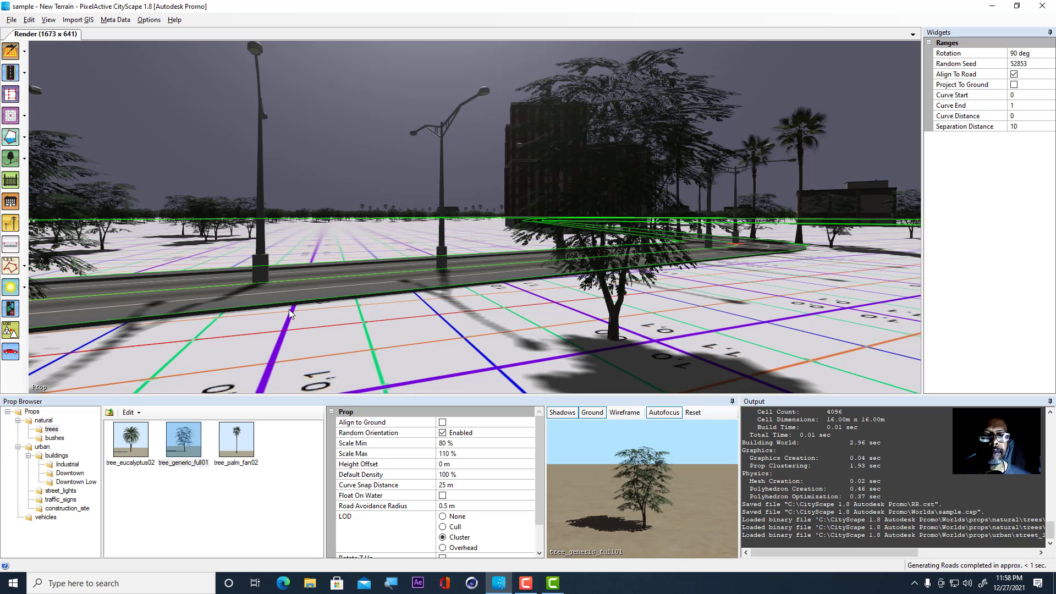
click(329, 261)
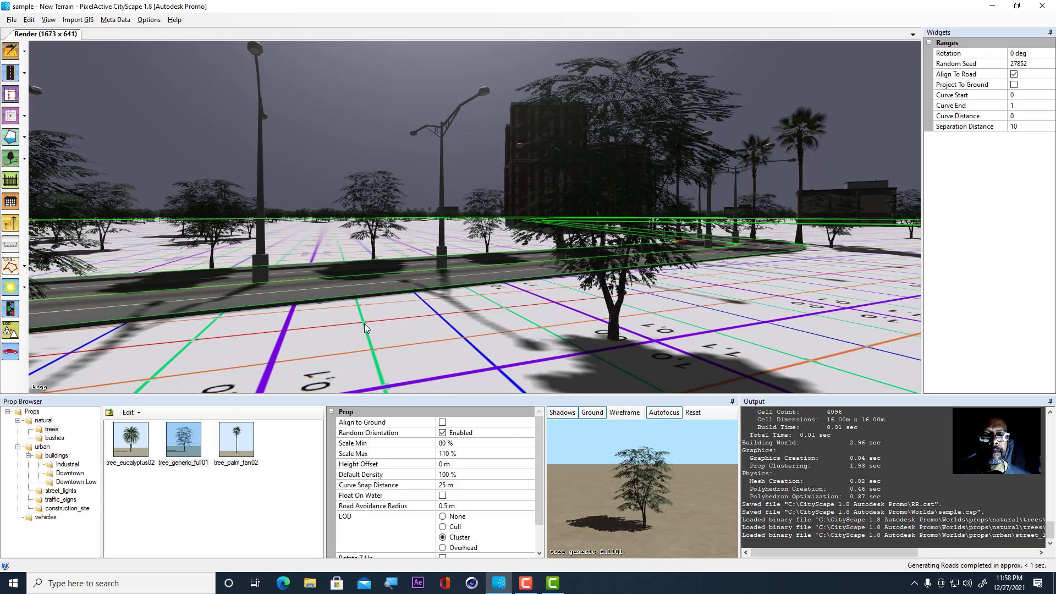
click(361, 295)
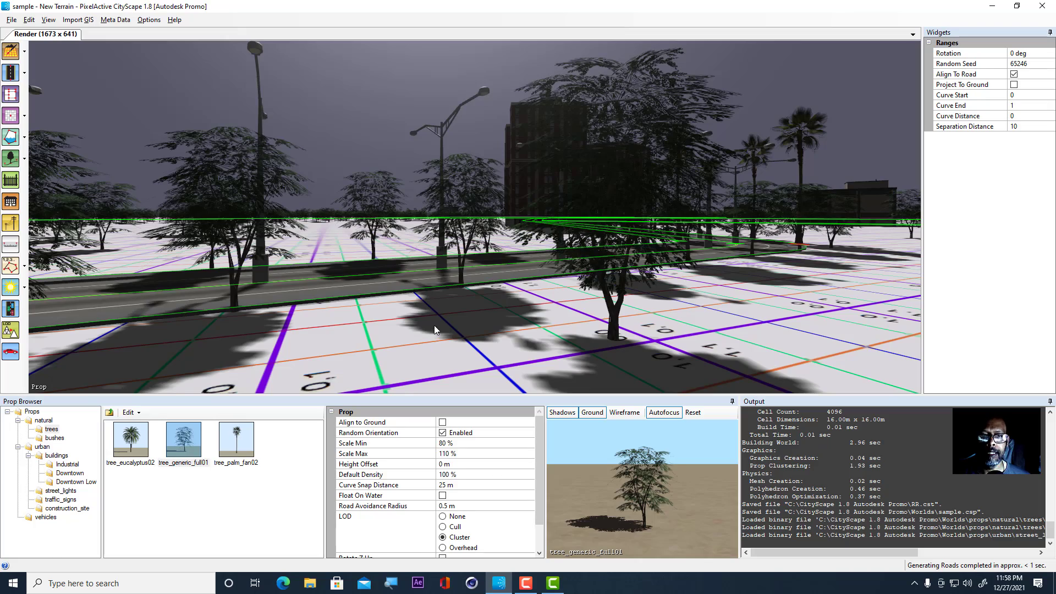
Step: Place a tree_generic_full01 range along each edge of the bare road that runs up to the buildings beside the tall tower
scroll(435, 326, down, 8)
mouse_move(479, 335)
middle_down()
mouse_move(549, 338)
mouse_move(471, 332)
middle_up()
scroll(471, 332, down, 8)
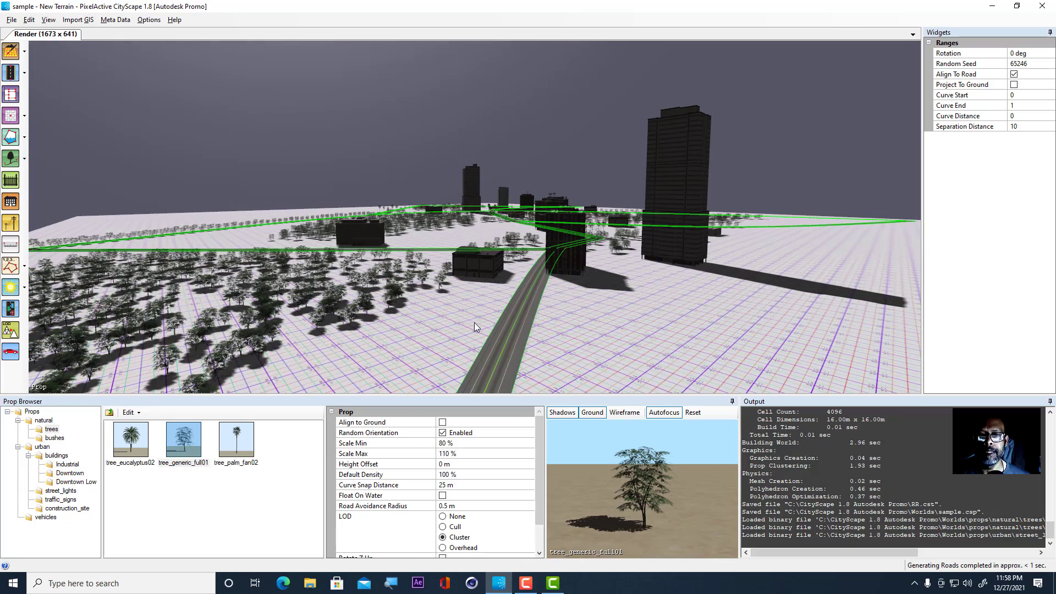
middle_drag(641, 325, 671, 316)
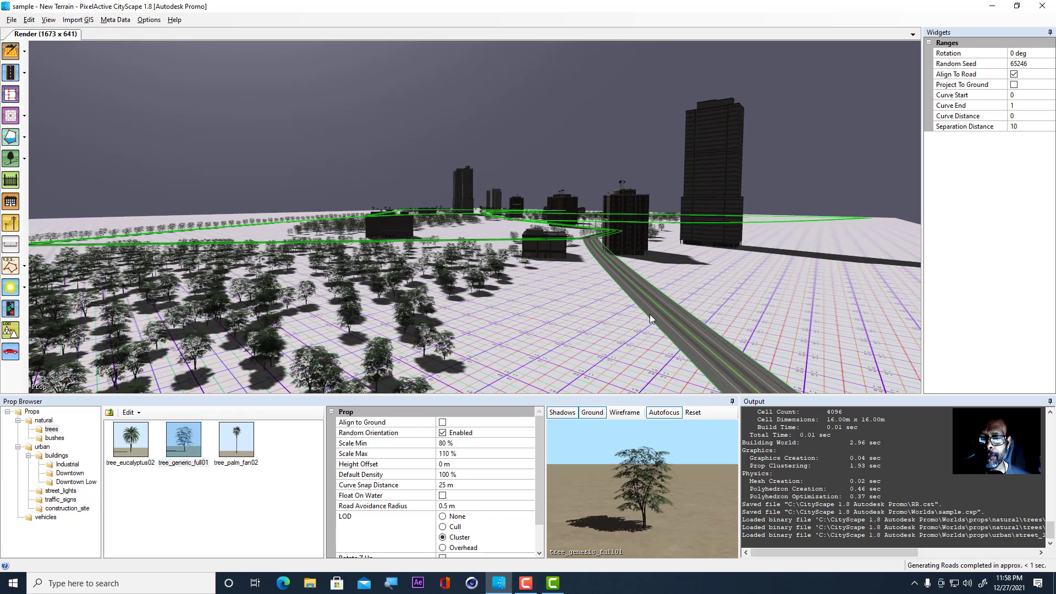
click(648, 316)
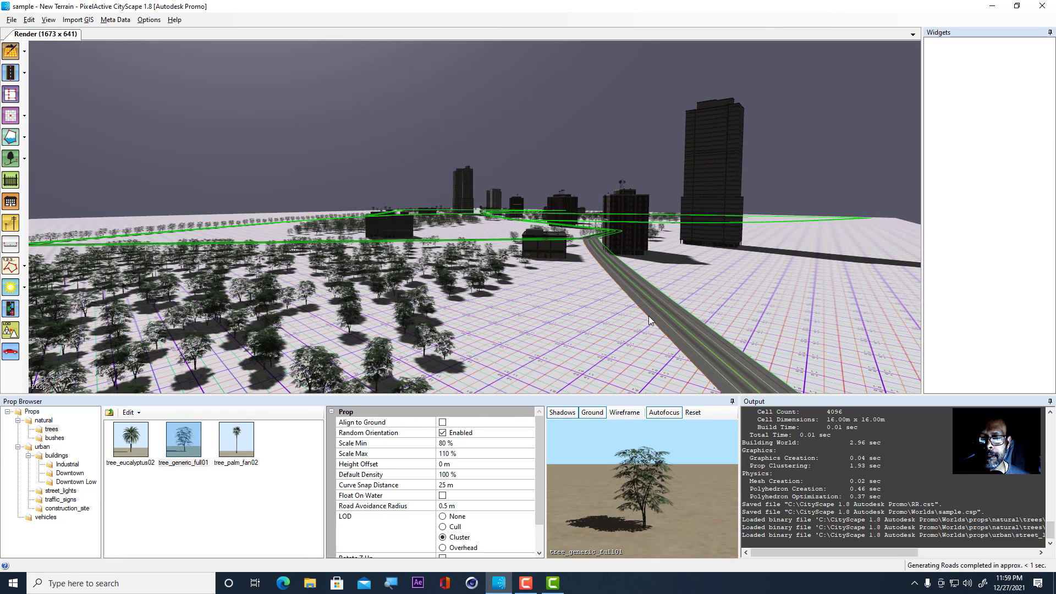
click(704, 325)
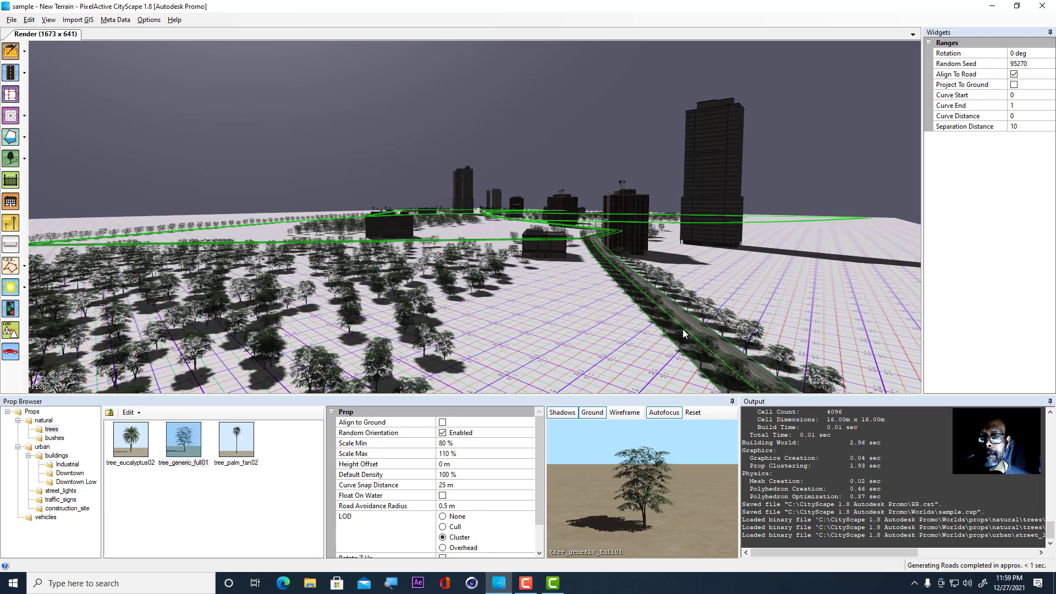
Step: From the street_lights props, place a traffic_light_double range along the centre line of the tree-lined road beside the tall tower
click(62, 491)
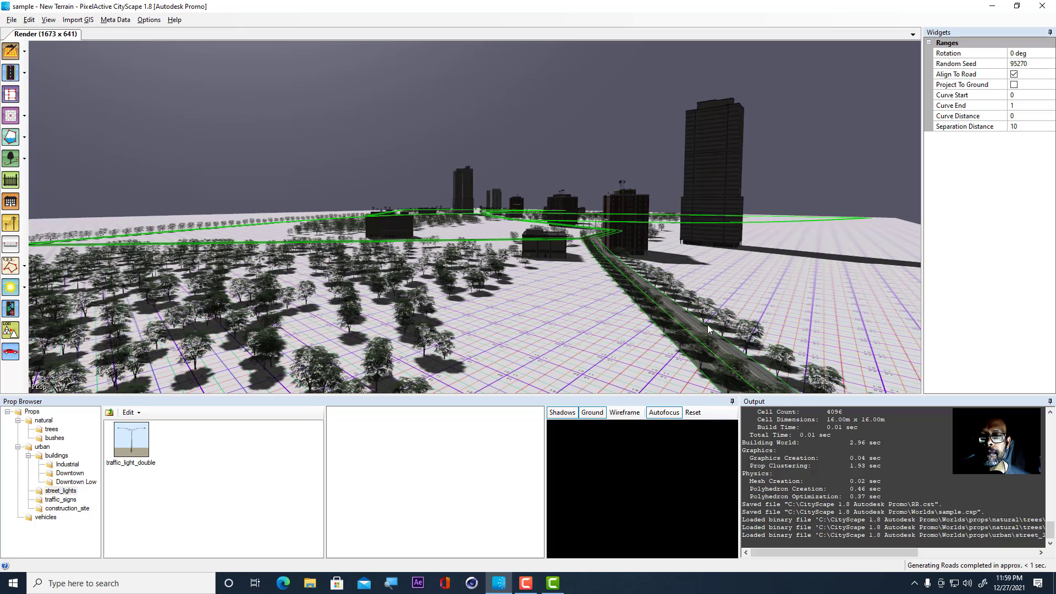
mouse_move(704, 320)
middle_down()
mouse_move(680, 320)
mouse_move(697, 314)
mouse_move(692, 322)
middle_up()
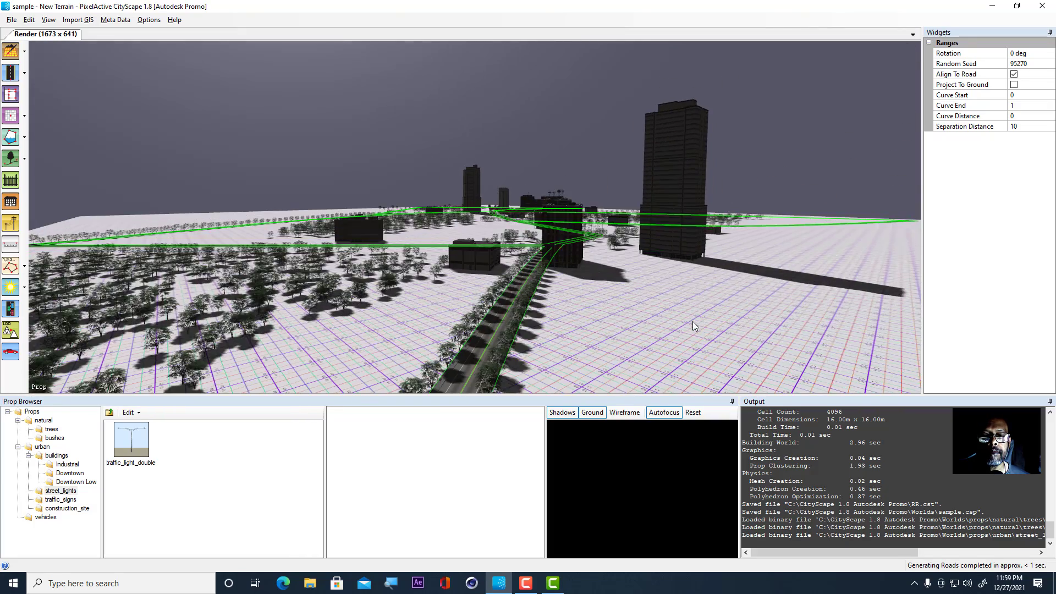
click(484, 354)
click(483, 353)
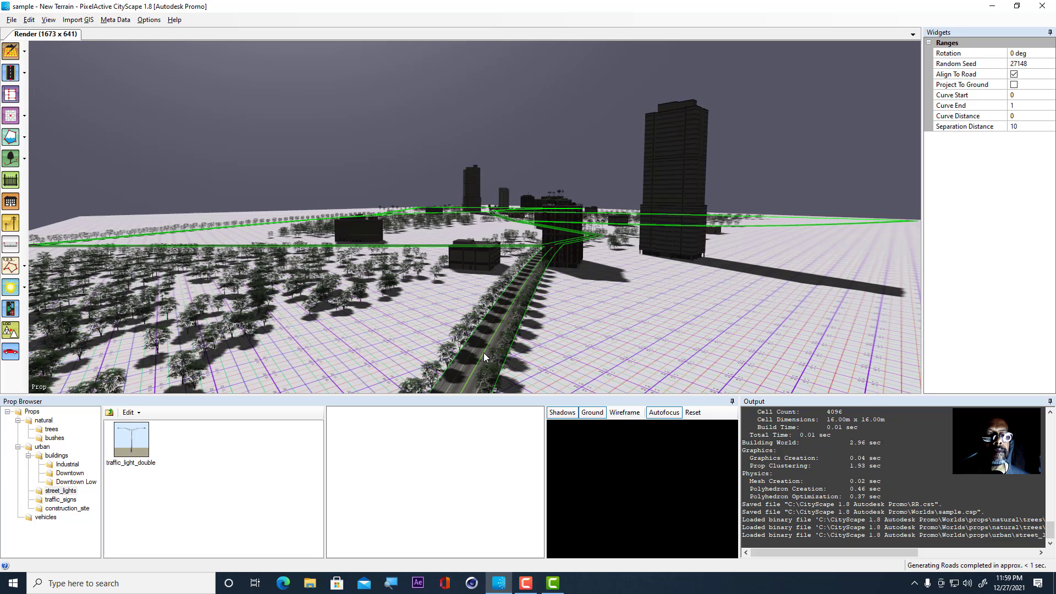
click(132, 443)
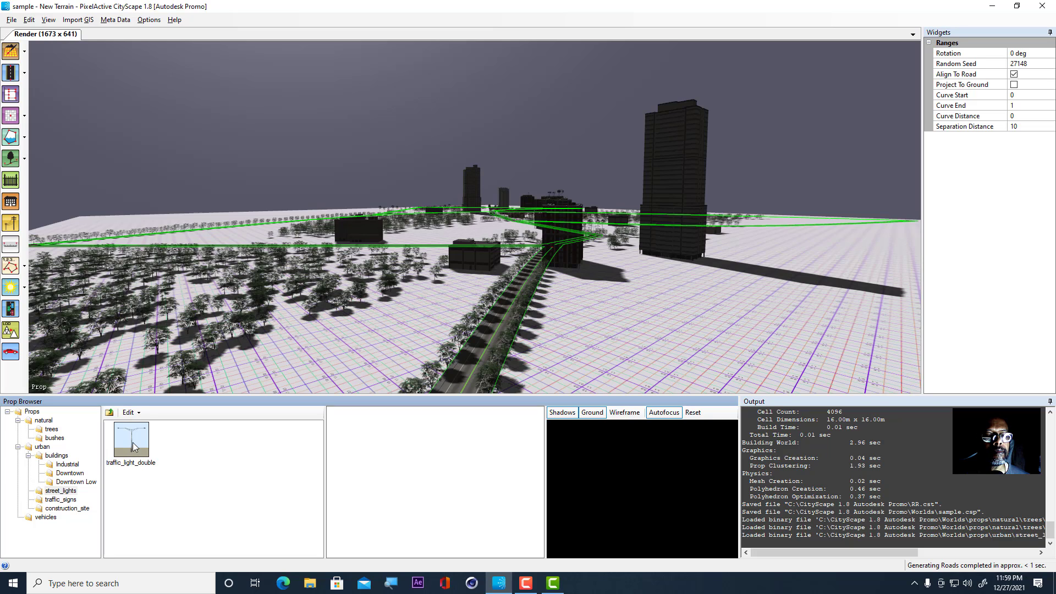
click(472, 376)
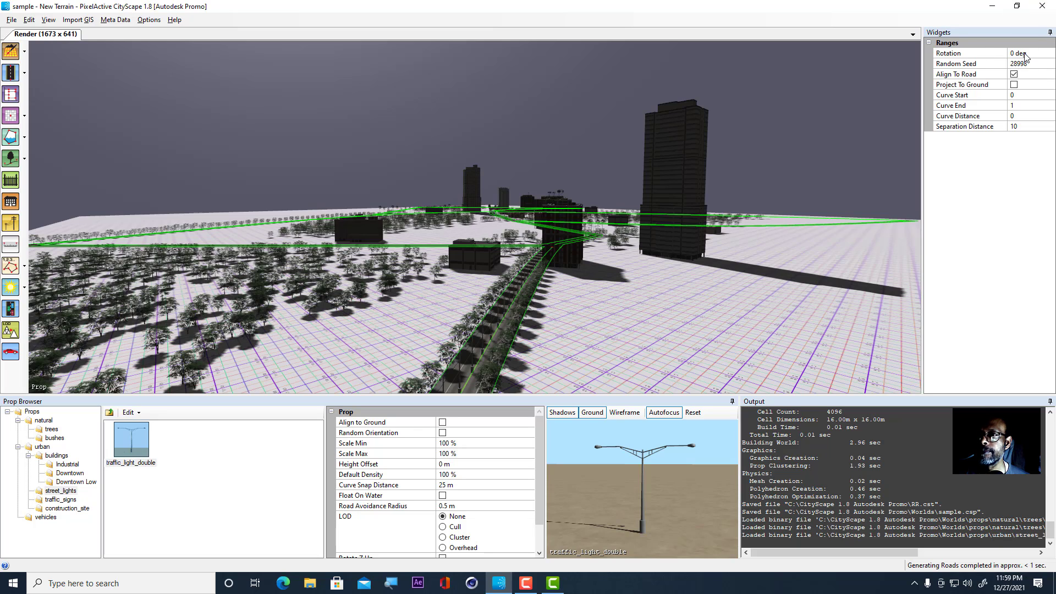
Step: Set the rotation of the street light range on the tree-lined road to 90 degrees
click(978, 52)
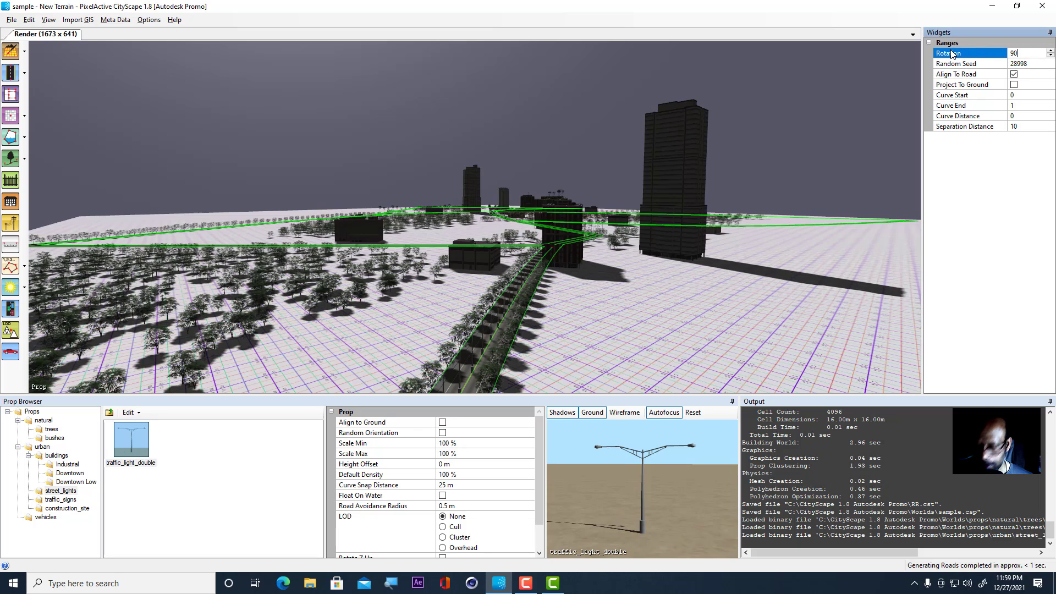
text(90)
key(Return)
click(568, 190)
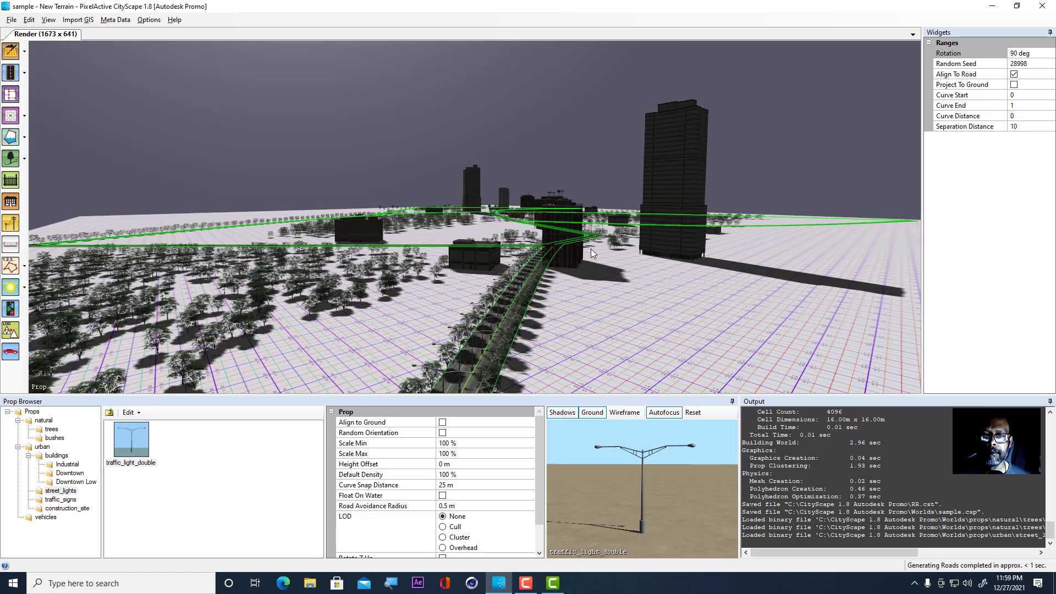
Step: Survey the road network, trees and buildings from above, closing in on the palm-lined junction
middle_drag(591, 249, 577, 271)
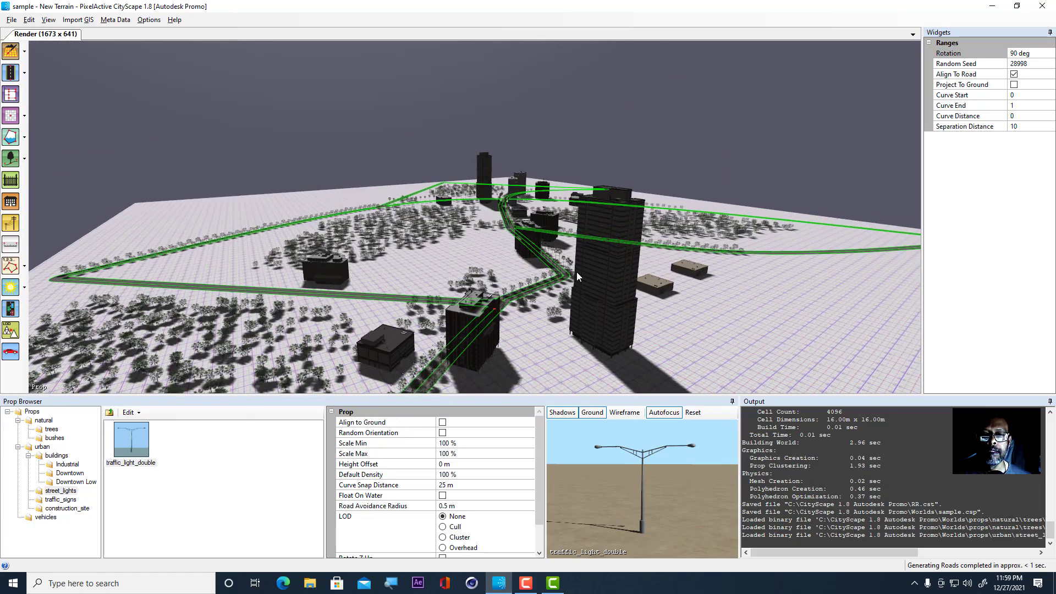
scroll(534, 312, up, 5)
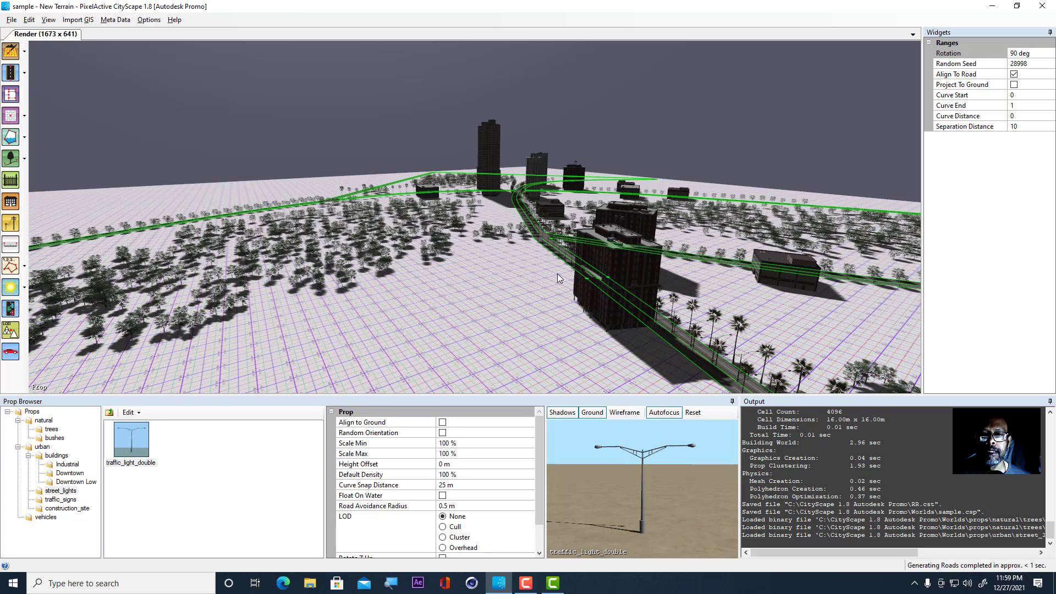
scroll(557, 272, down, 3)
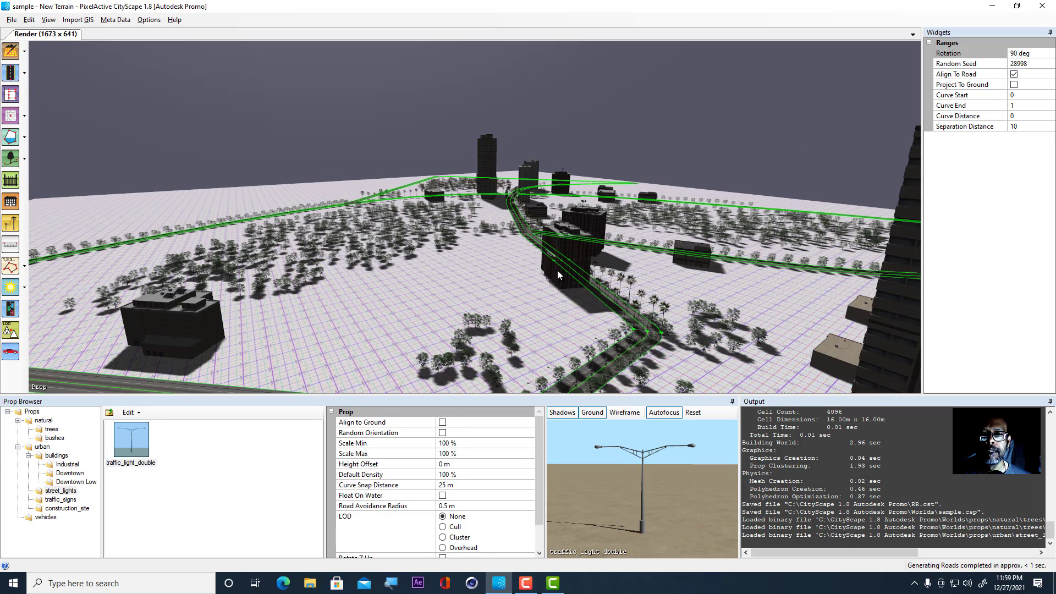
middle_drag(585, 288, 570, 282)
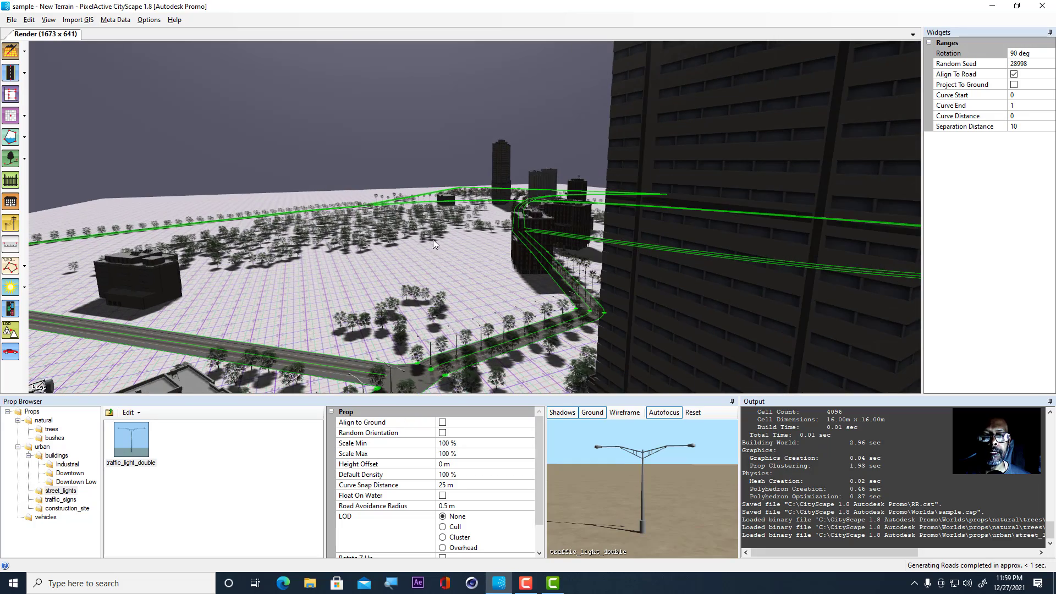
scroll(434, 239, down, 8)
scroll(430, 272, down, 5)
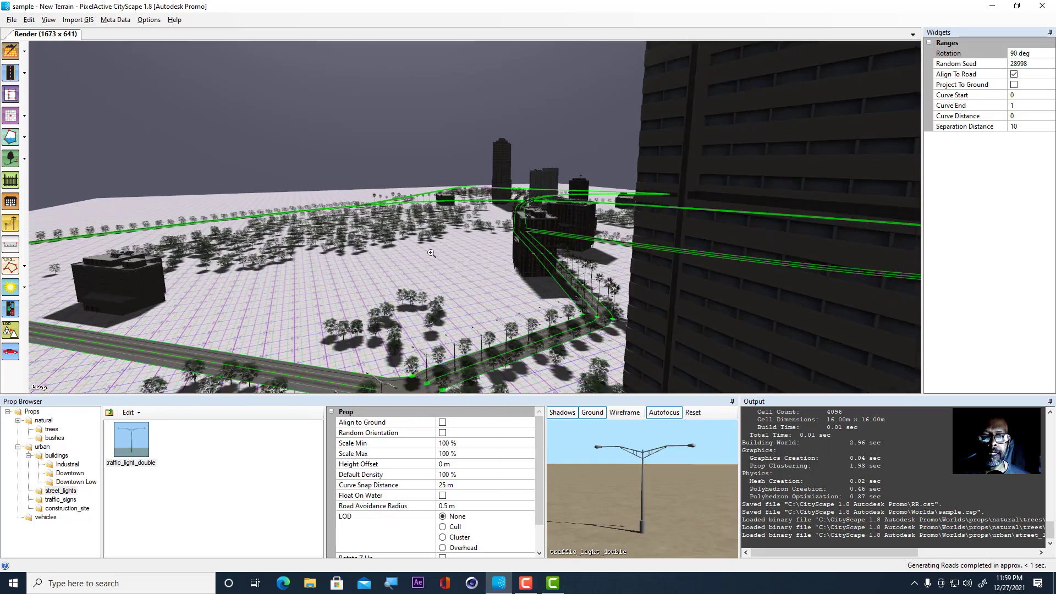
middle_drag(487, 331, 358, 344)
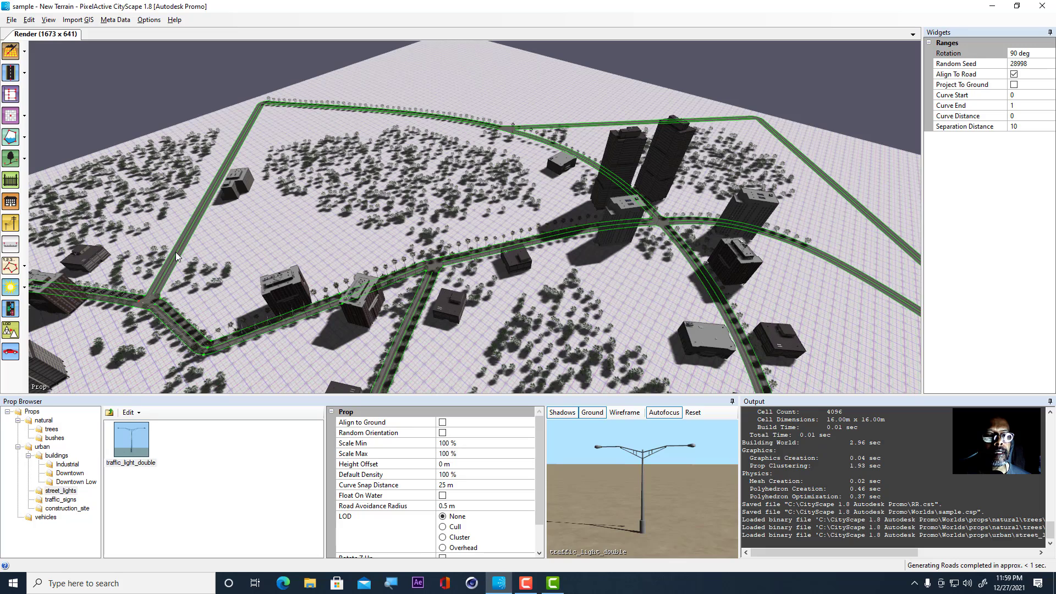
scroll(184, 289, up, 5)
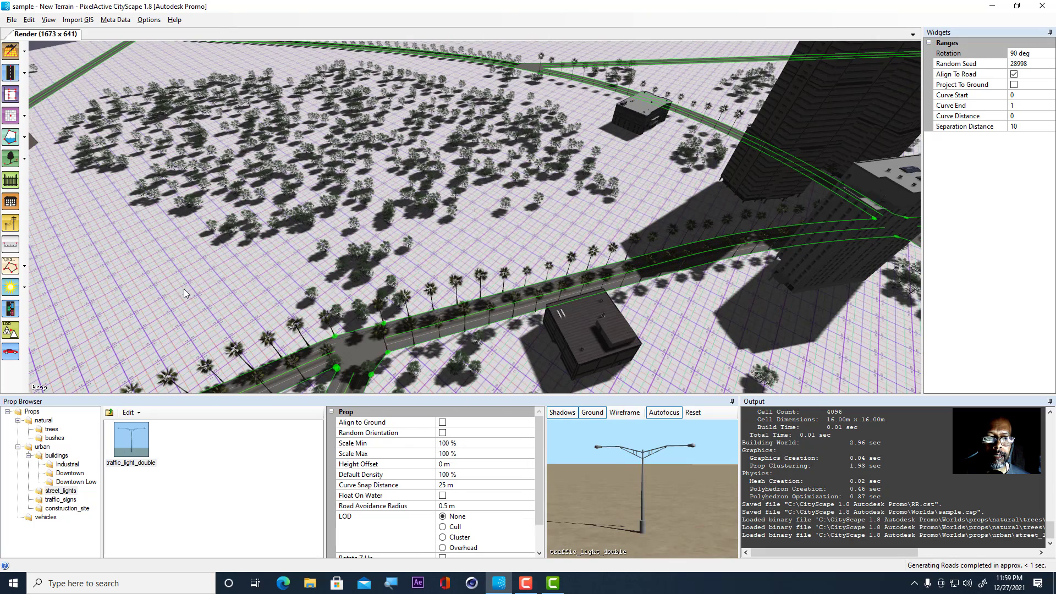
Step: Browse the traffic_signs and construction_site props and inspect the street-lit road from near ground level
key(alt)
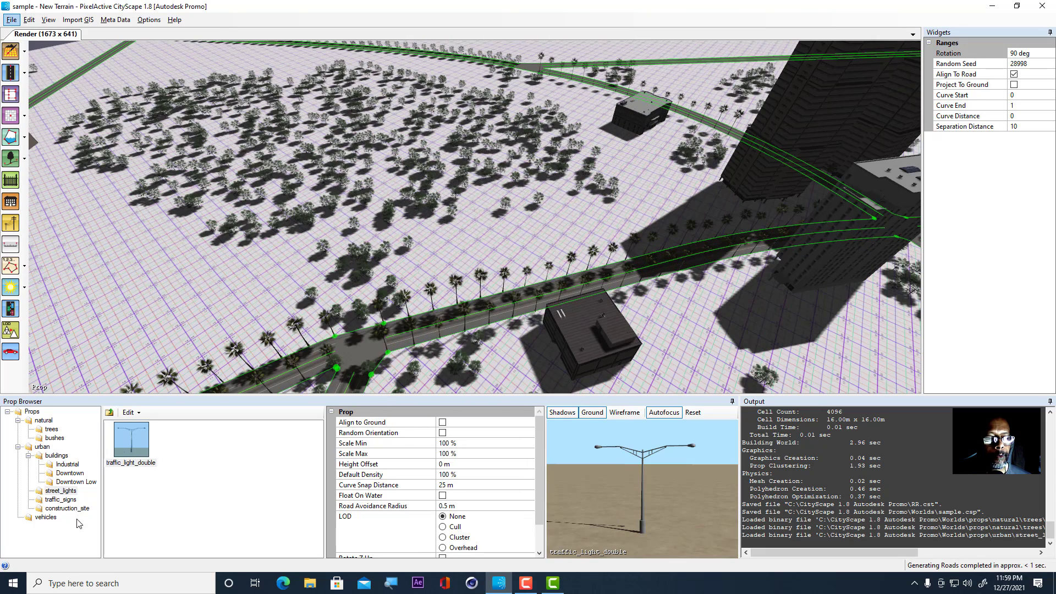
click(61, 500)
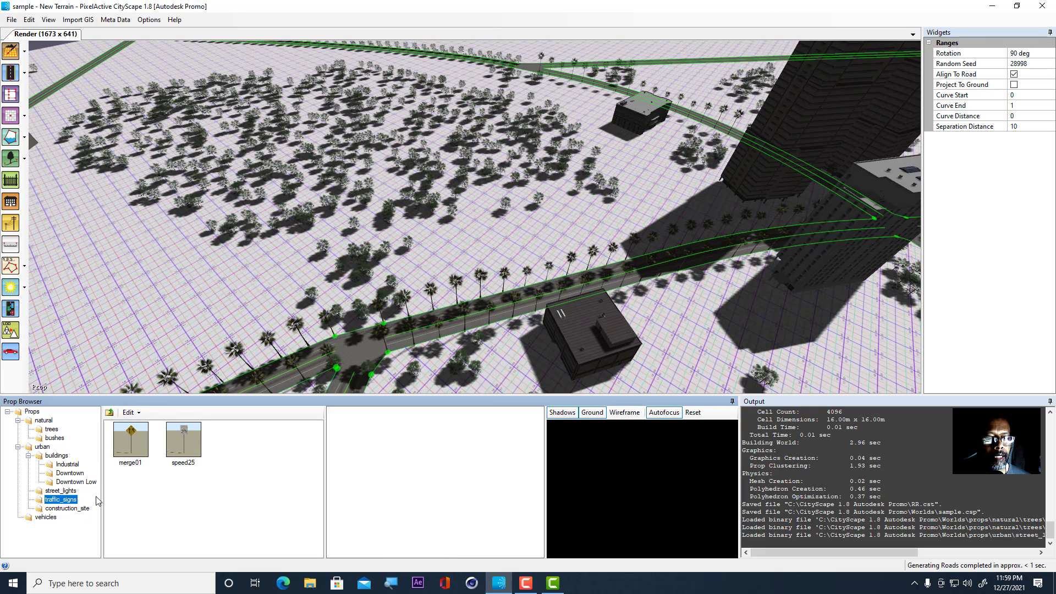
click(72, 510)
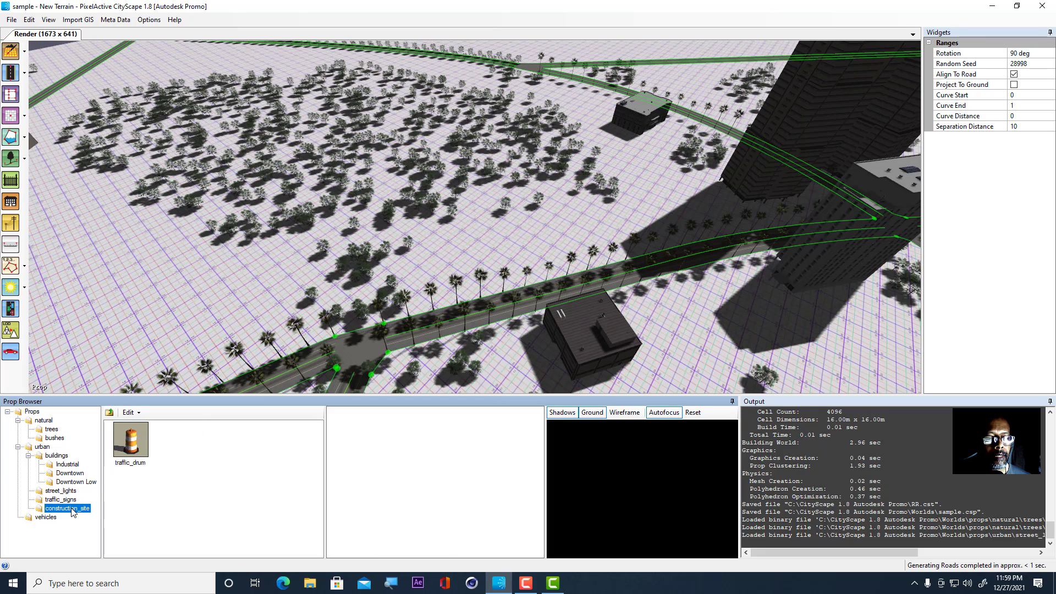
click(464, 308)
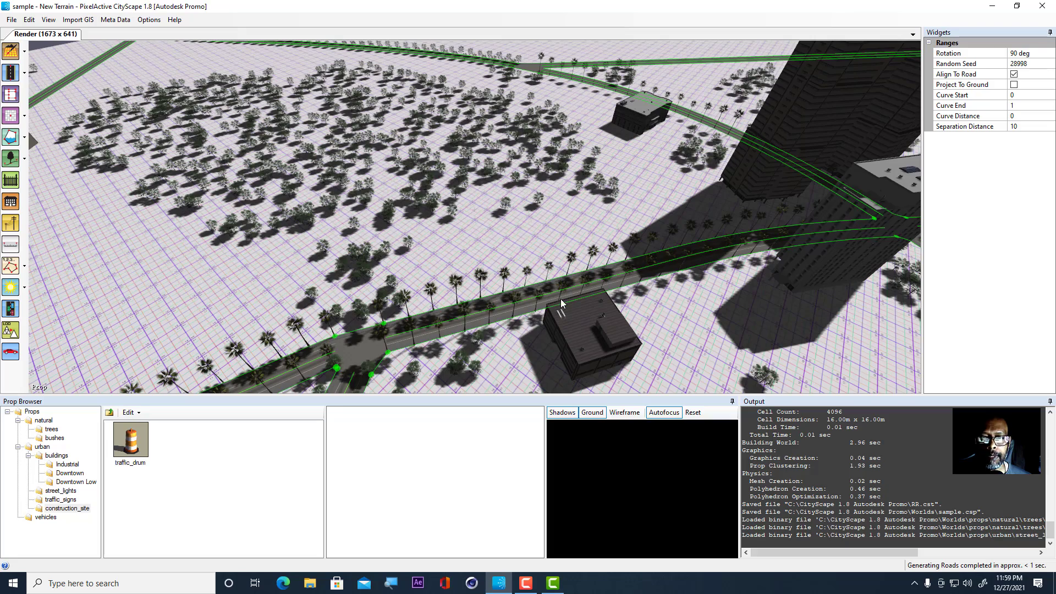
alt+drag(546, 219, 631, 167)
right_drag(632, 166, 638, 191)
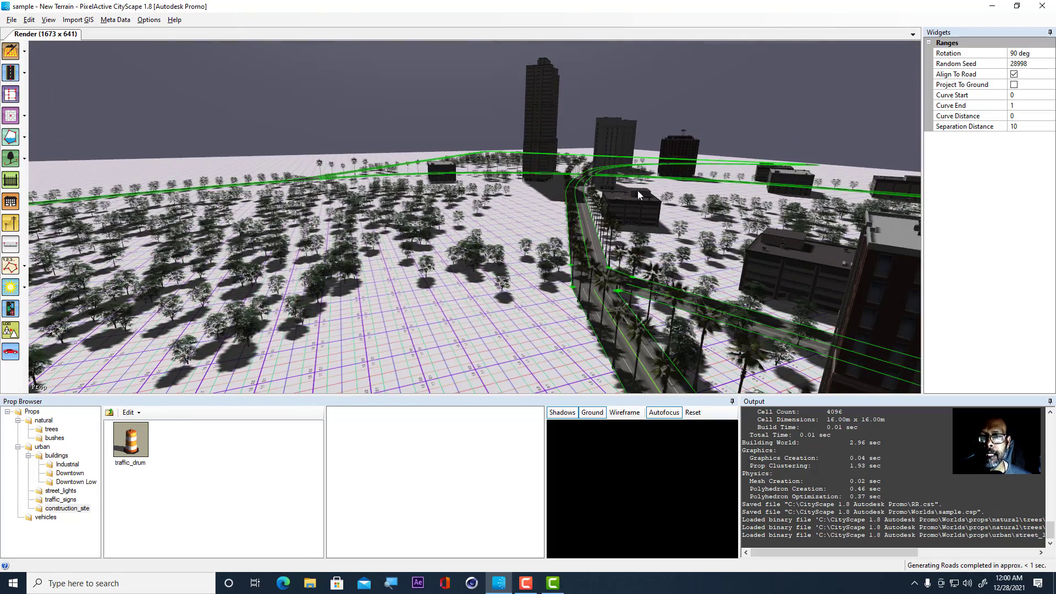
mouse_move(613, 236)
right_down()
mouse_move(592, 268)
mouse_move(583, 243)
mouse_move(600, 241)
right_up()
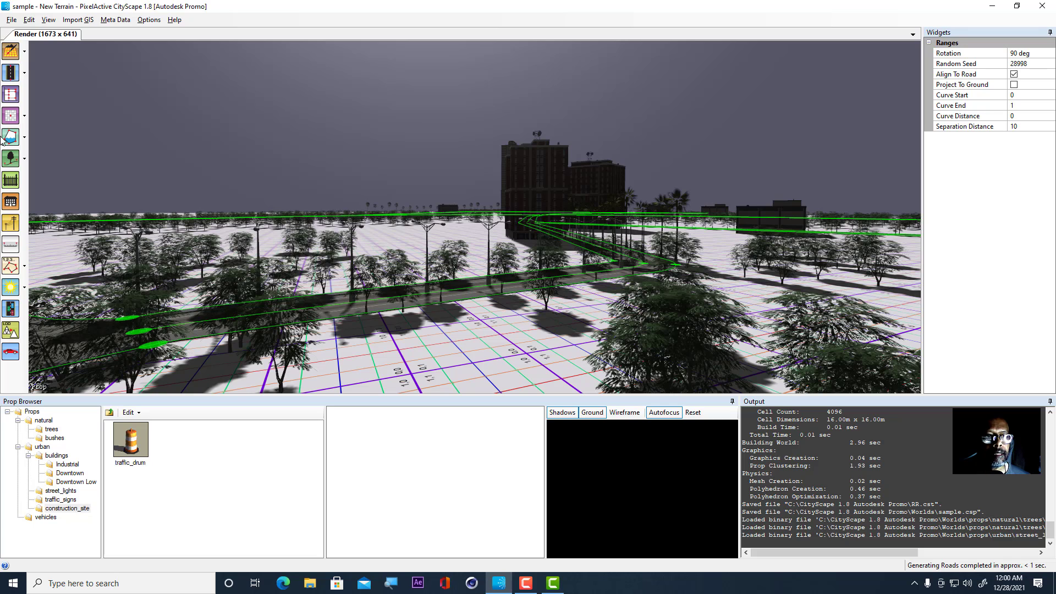
Step: Apply the Grass 2 material to the whole terrain surface around the roads with the Material Seed tool
click(13, 116)
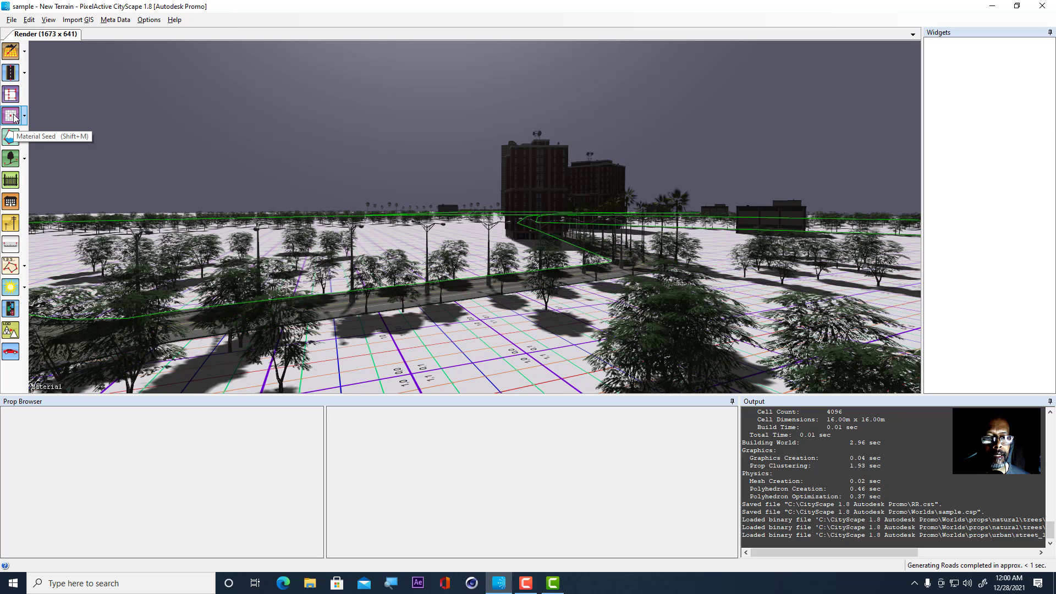
click(236, 496)
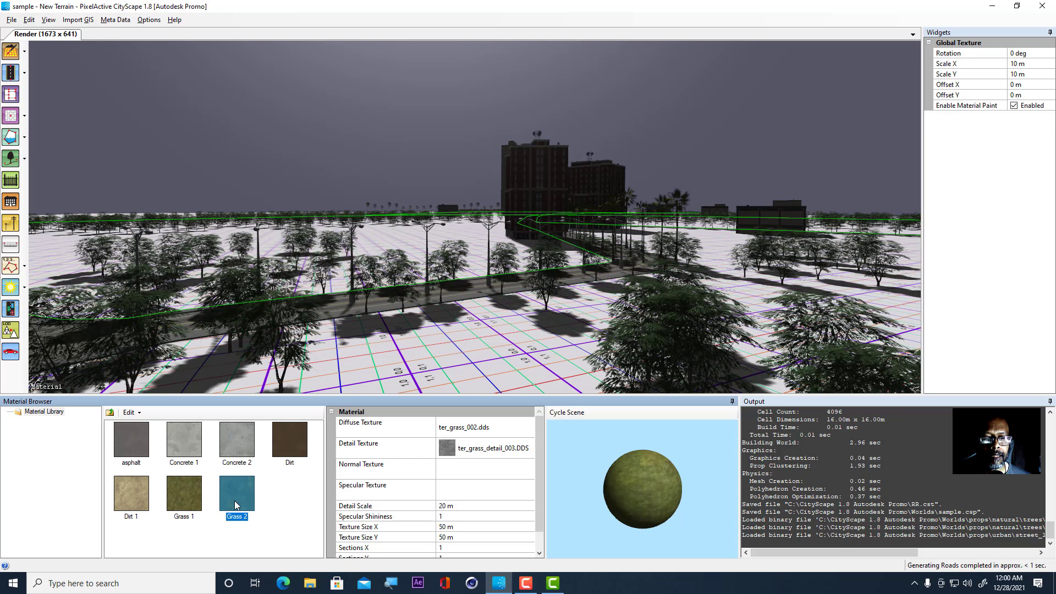
scroll(445, 364, down, 2)
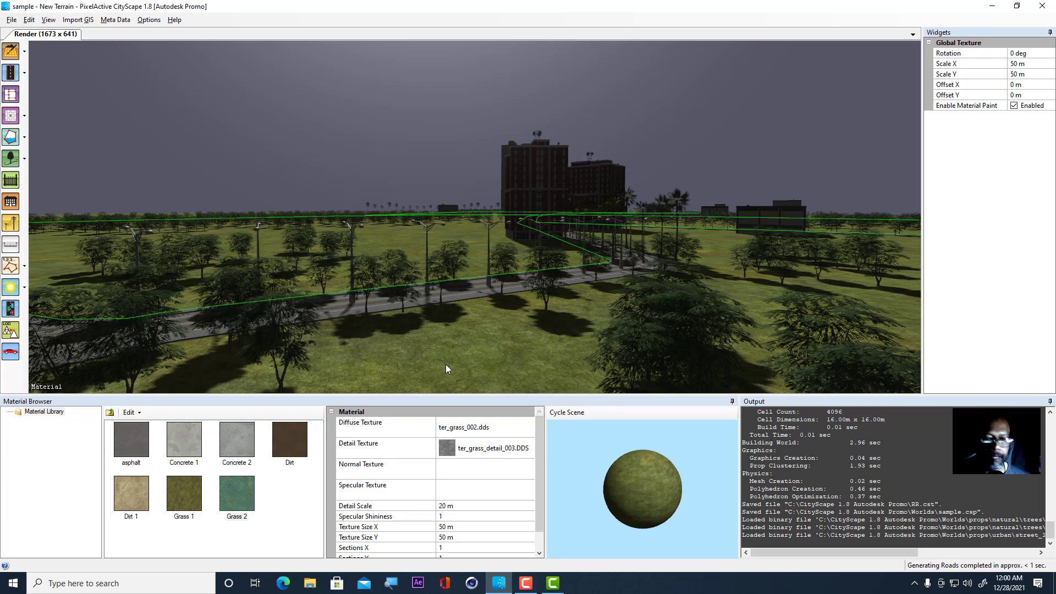
scroll(482, 349, up, 5)
scroll(484, 357, down, 4)
middle_drag(485, 359, 504, 358)
scroll(503, 361, down, 4)
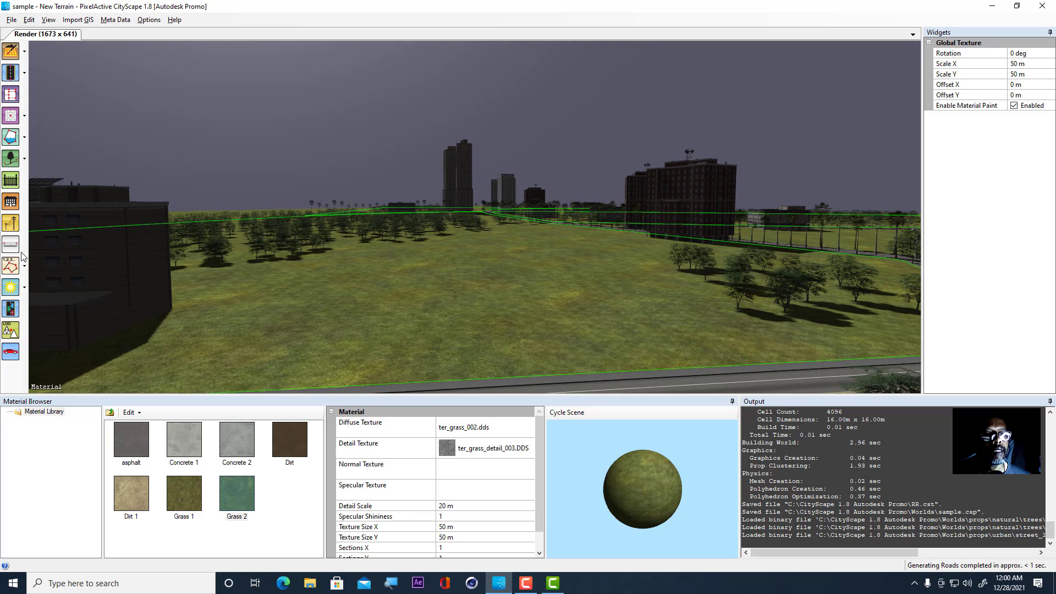
Step: From the trees props, place a tree_generic_full01 range along the bare foreground road's edge facing the open grass field
click(11, 160)
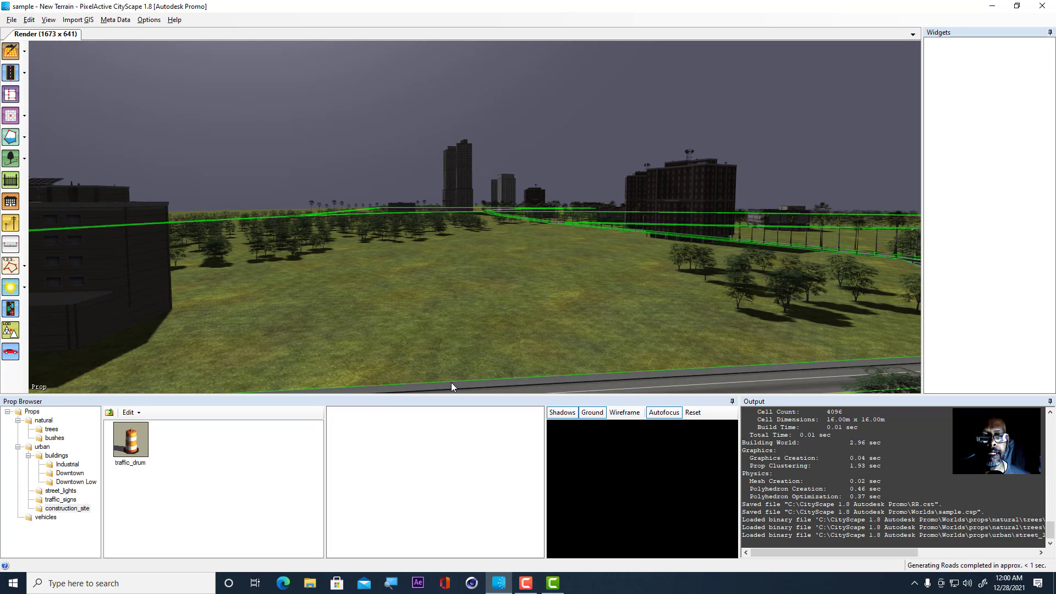
click(45, 430)
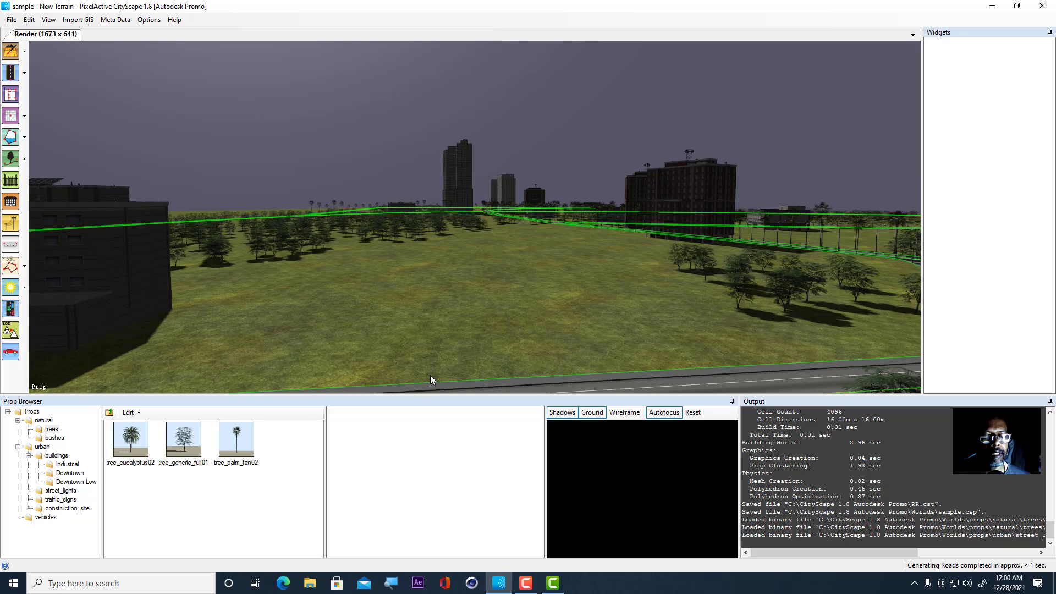
click(481, 378)
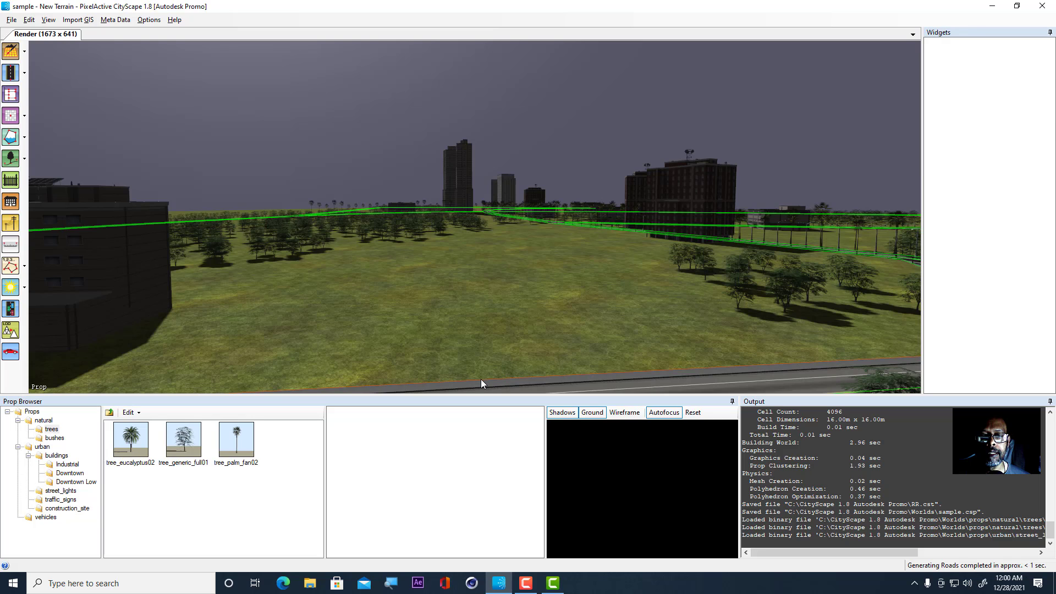
click(186, 443)
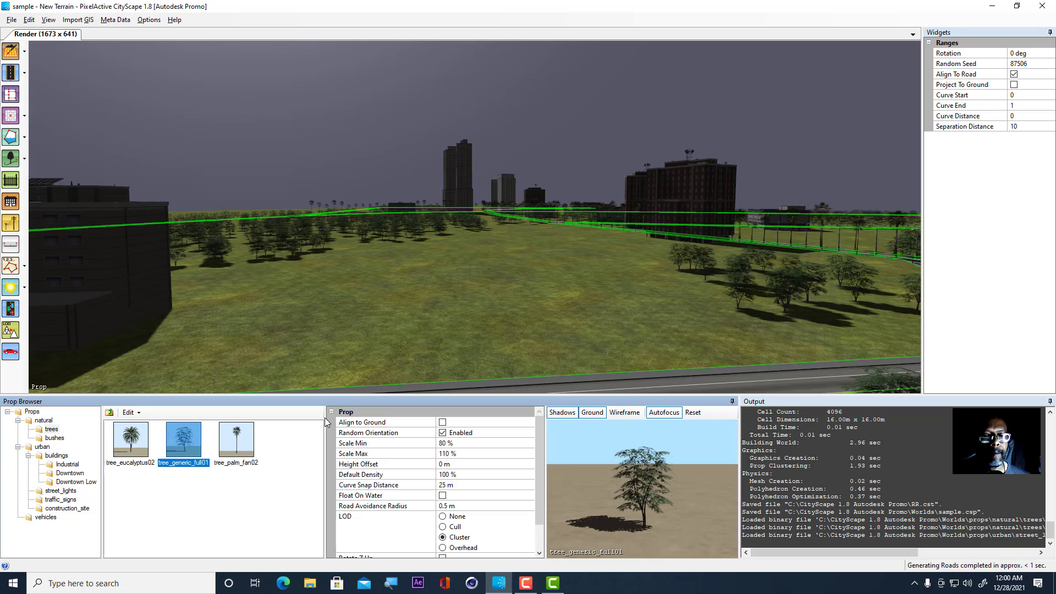
click(517, 378)
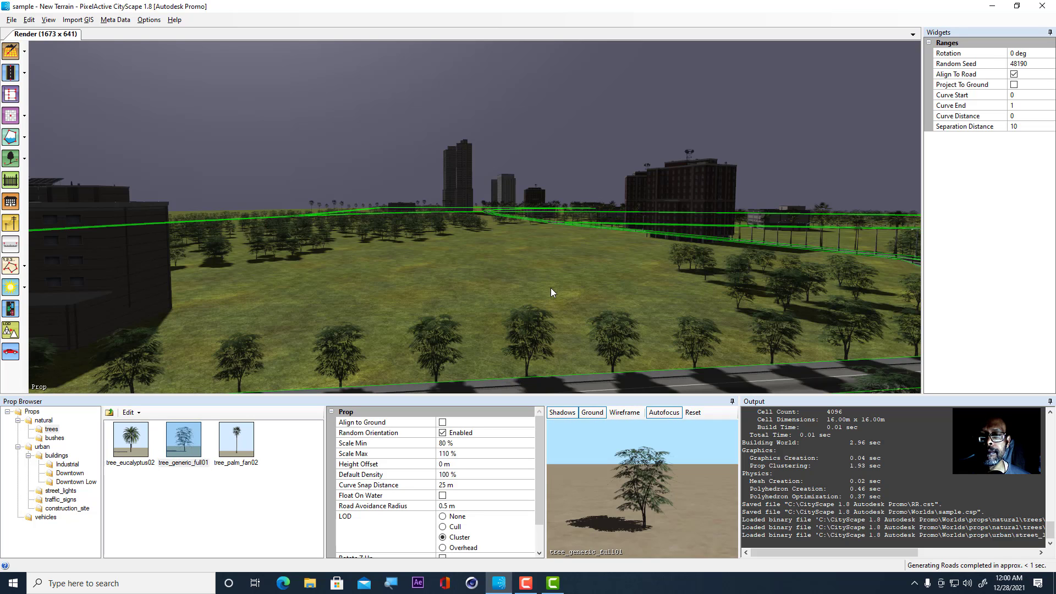
Step: Review the grass-covered terrain with its tree-lined roads and buildings from near and far
scroll(536, 265, down, 3)
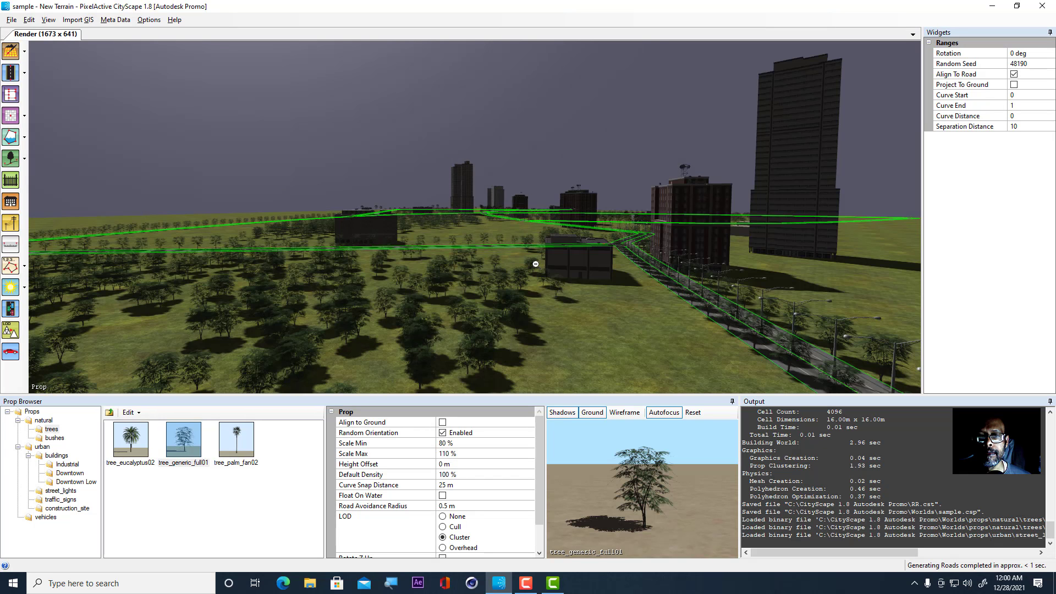
scroll(537, 265, down, 3)
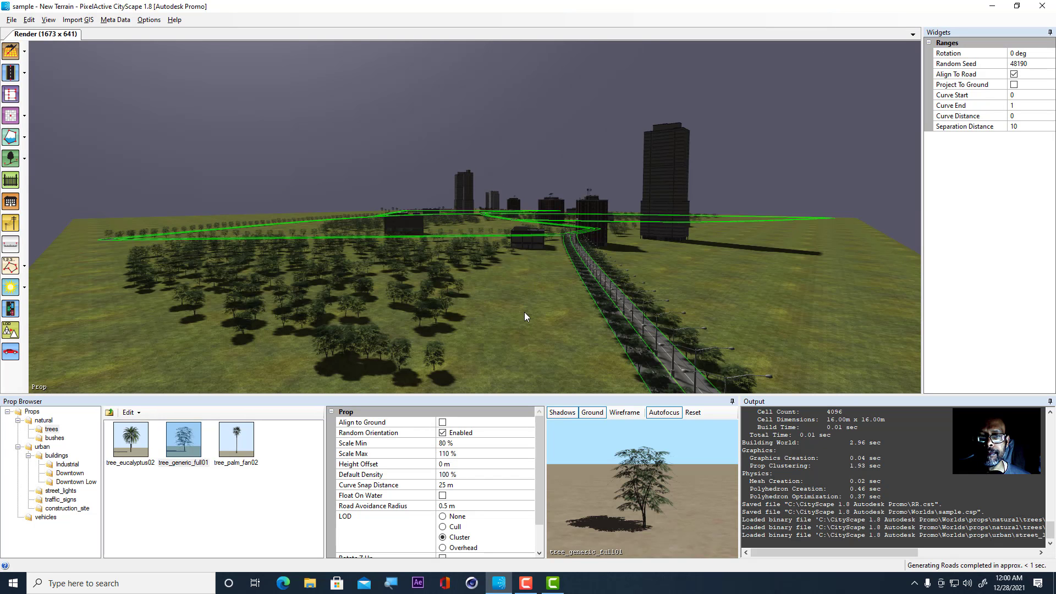
scroll(512, 306, down, 4)
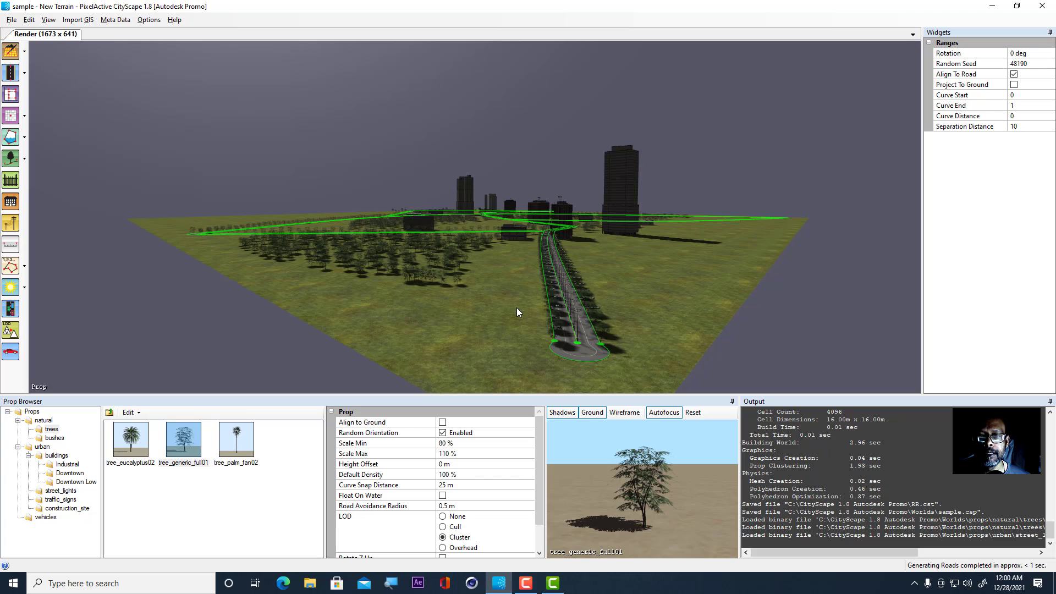
scroll(517, 312, up, 6)
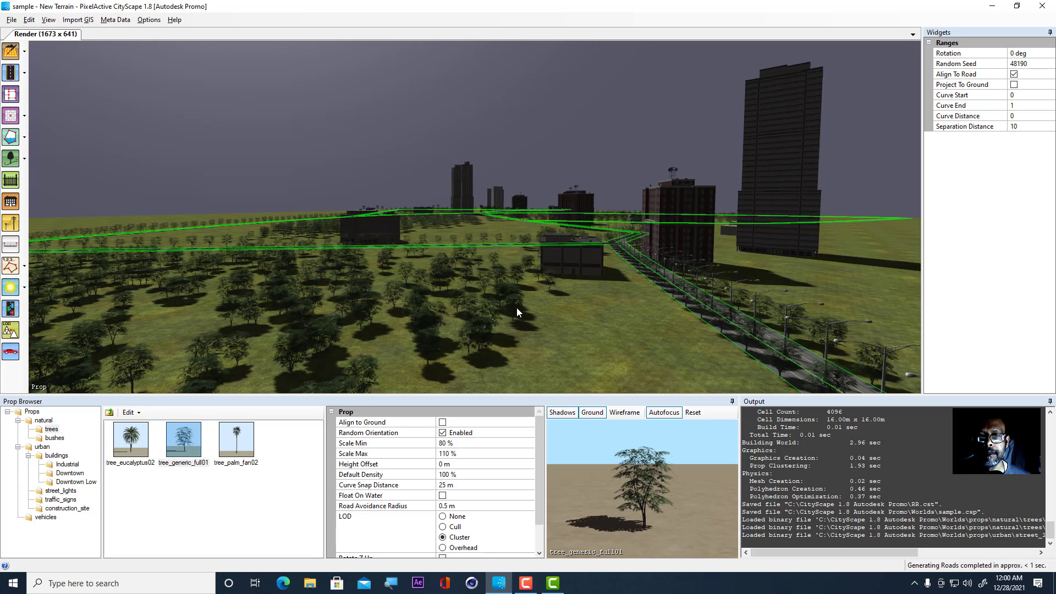
key(alt)
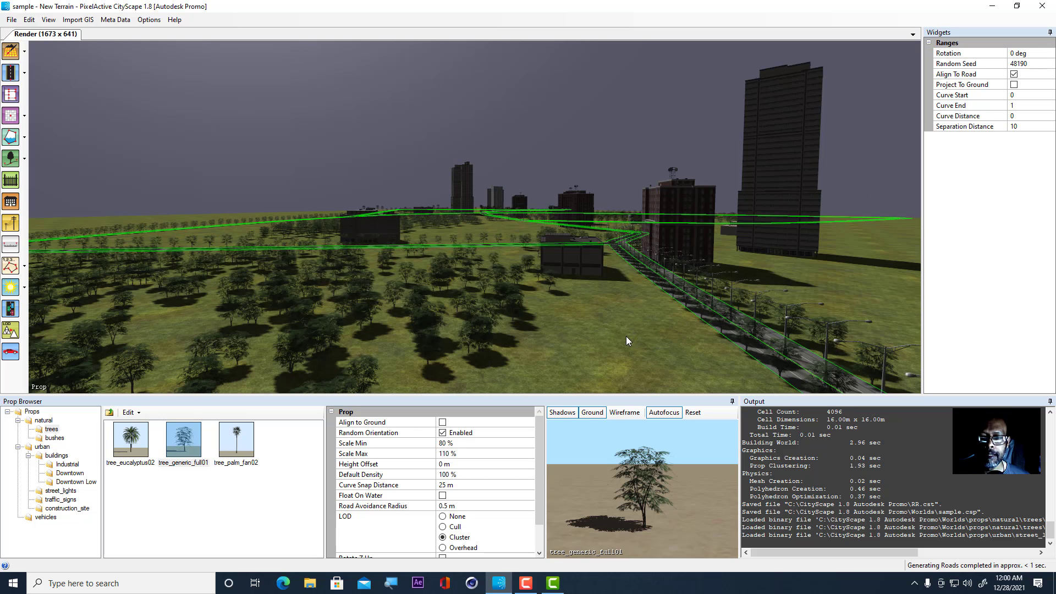
scroll(623, 337, down, 4)
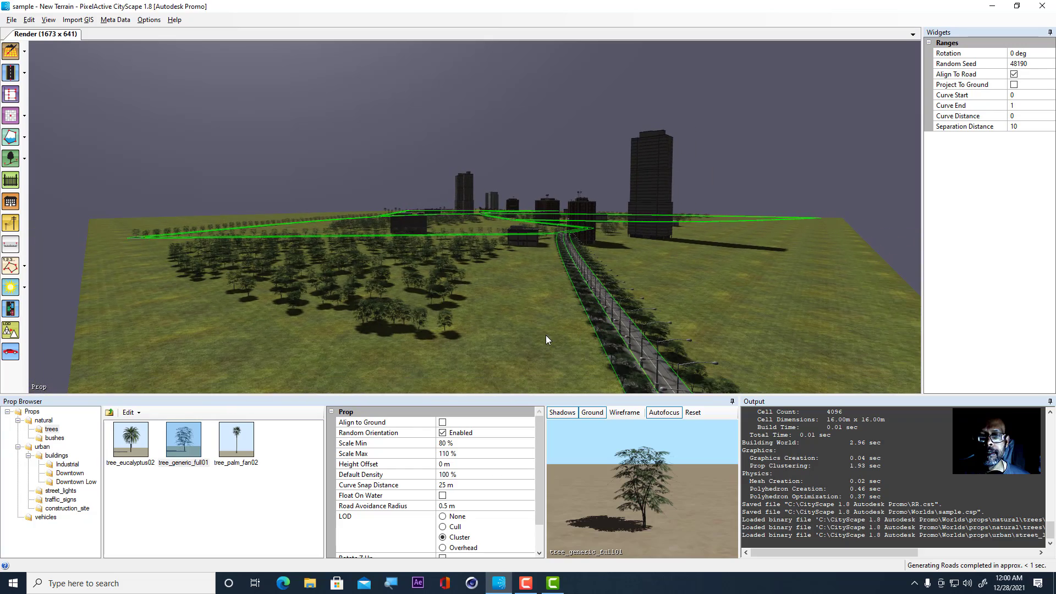
Step: Examine the tree-lined, street-lit road from its open end and the whole road layout from above
alt+drag(546, 335, 496, 353)
middle_drag(496, 353, 542, 331)
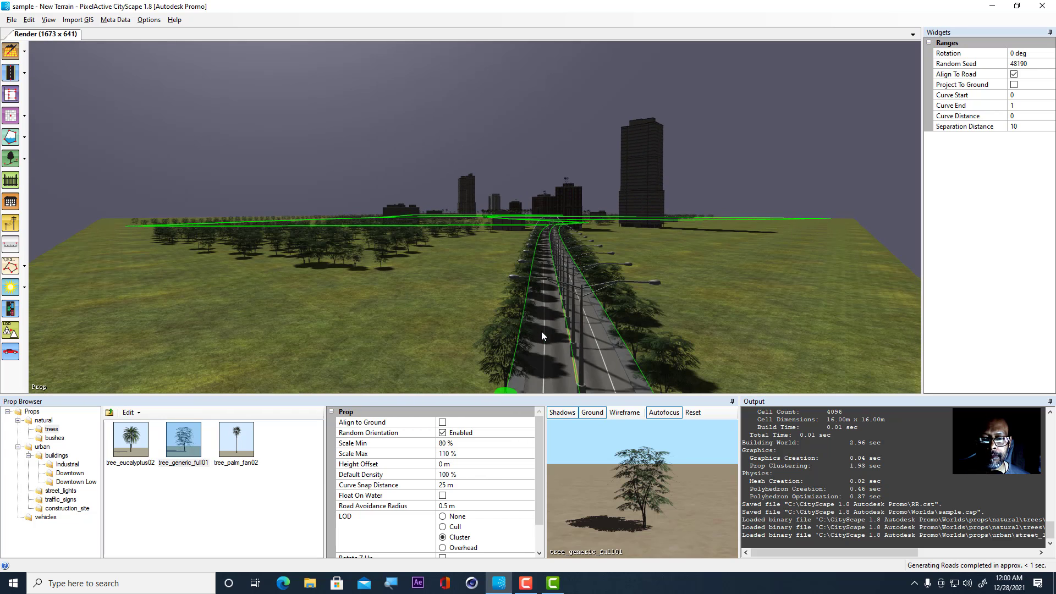
scroll(542, 330, up, 5)
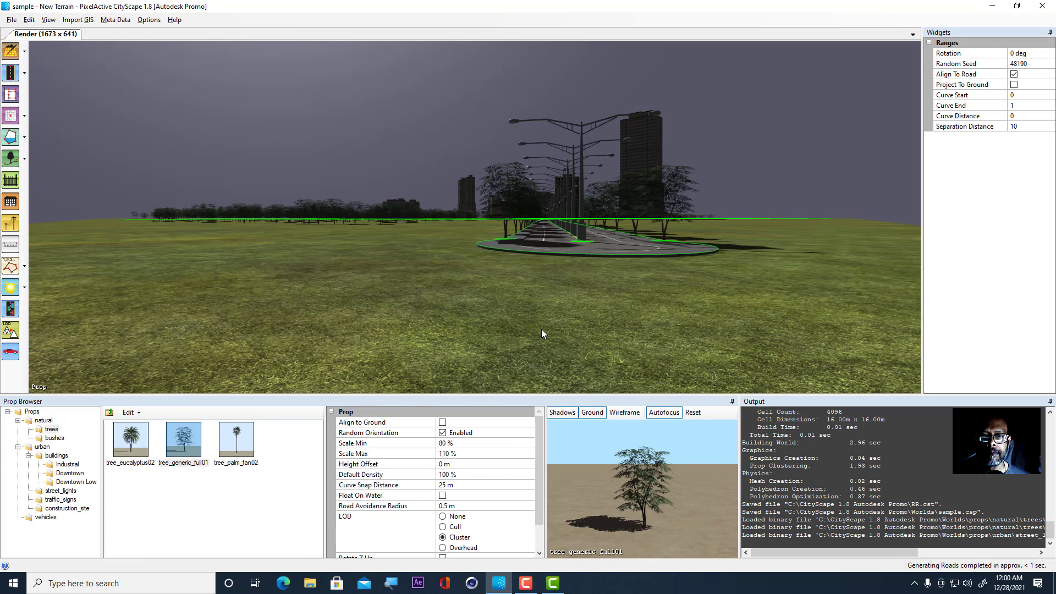
scroll(542, 331, down, 8)
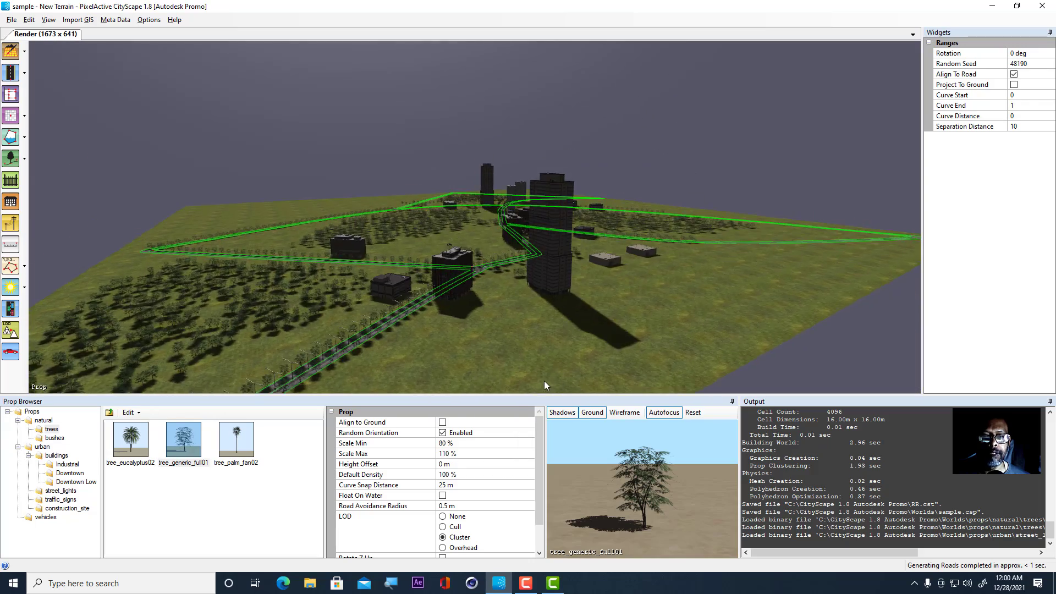
middle_drag(544, 381, 447, 418)
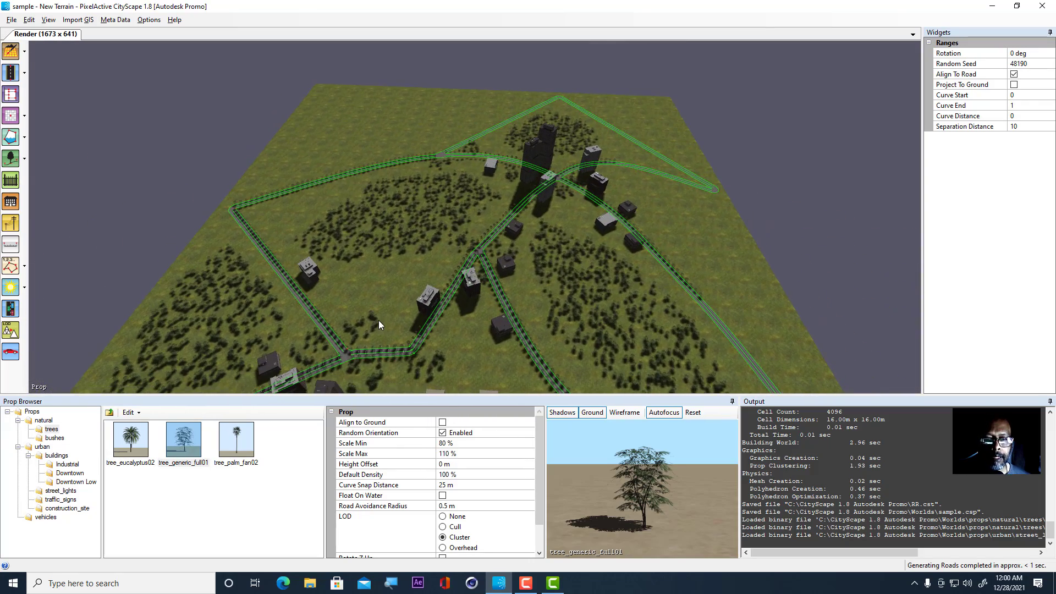
scroll(378, 319, up, 5)
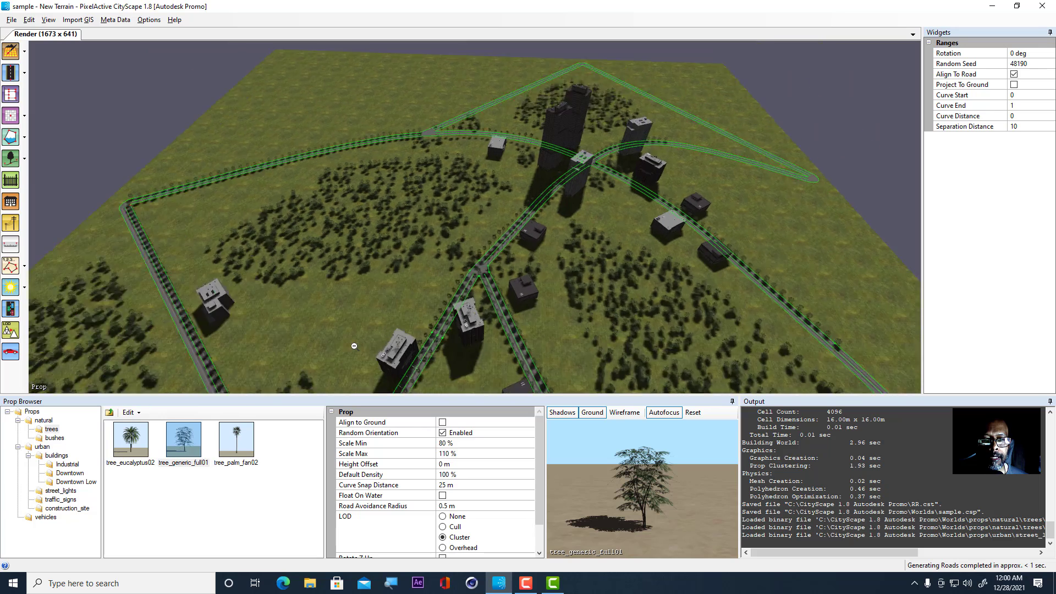
scroll(354, 346, down, 3)
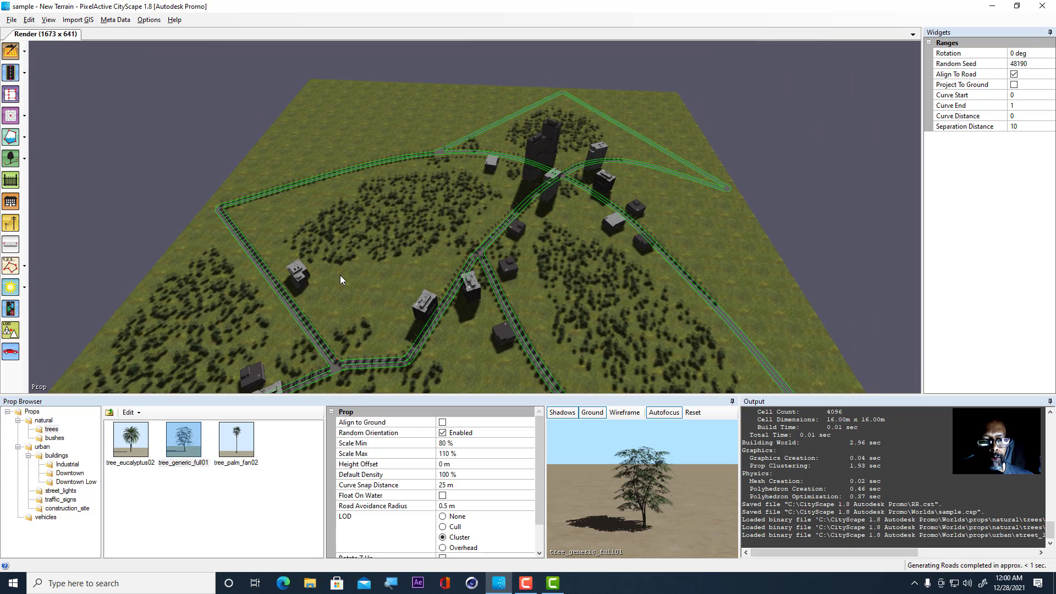
Step: Draw an eight-point water polygon in the open area enclosed by the roads, between the two buildings
click(25, 137)
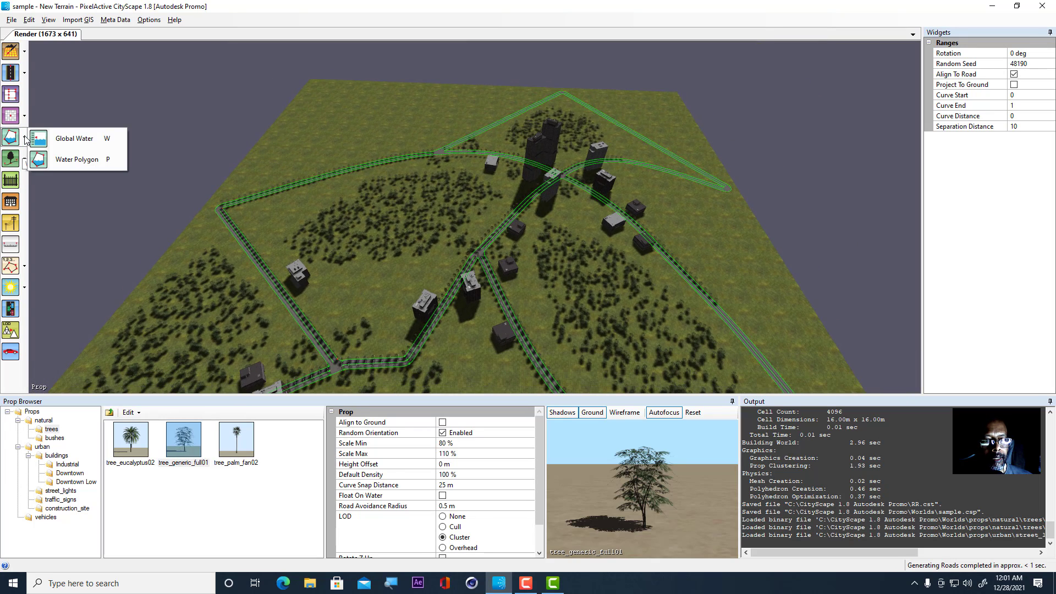
click(62, 161)
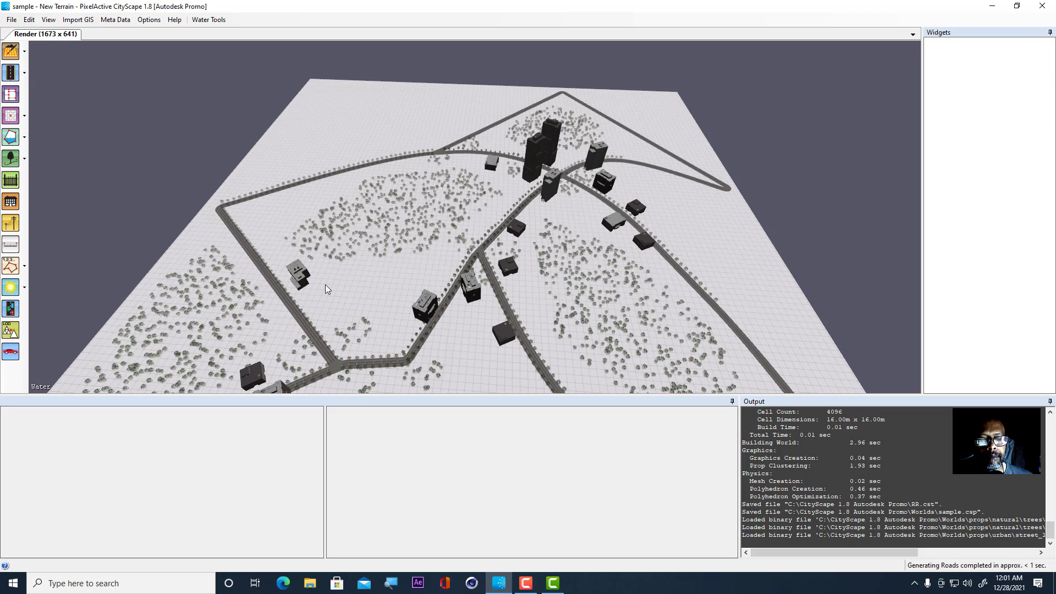
click(318, 293)
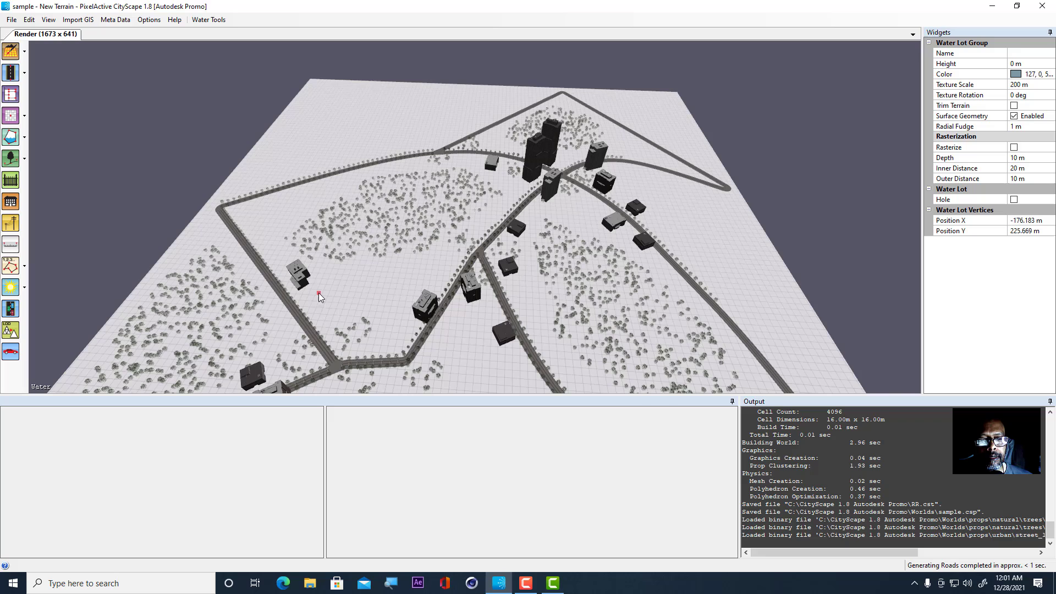
click(365, 273)
click(413, 269)
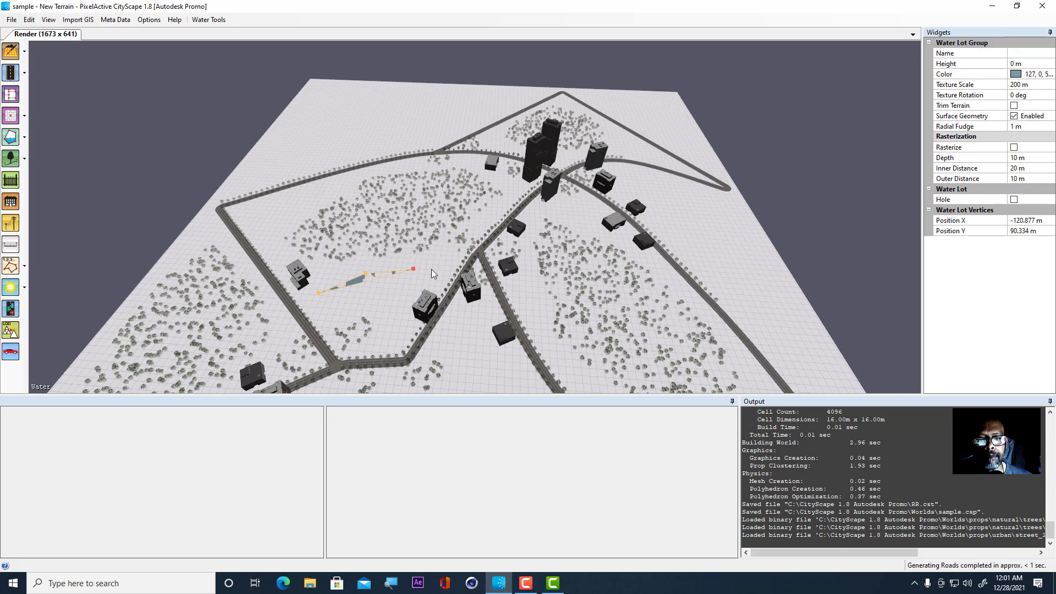
click(435, 272)
click(408, 298)
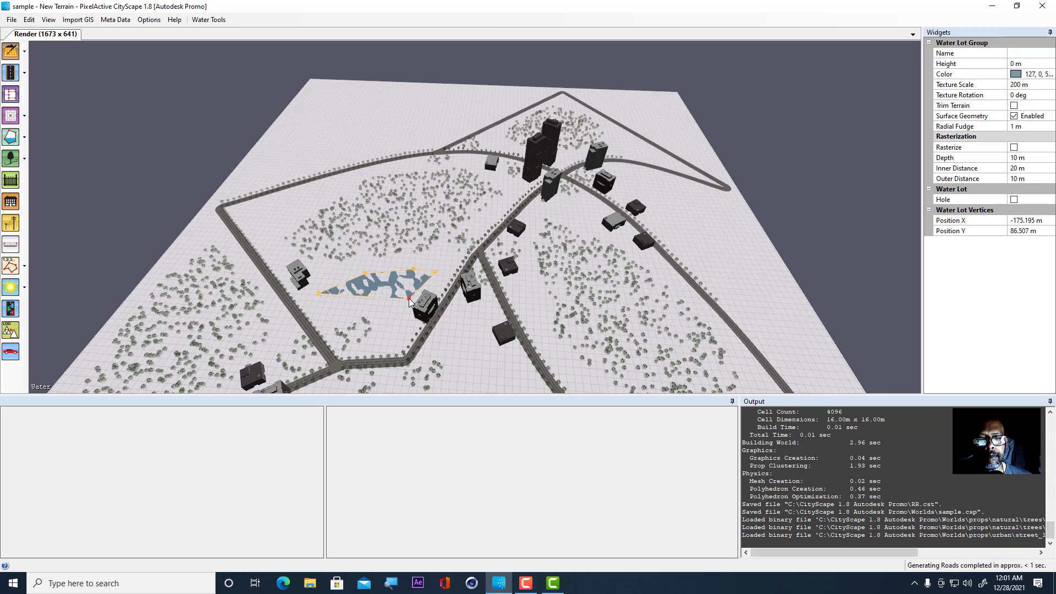
click(397, 332)
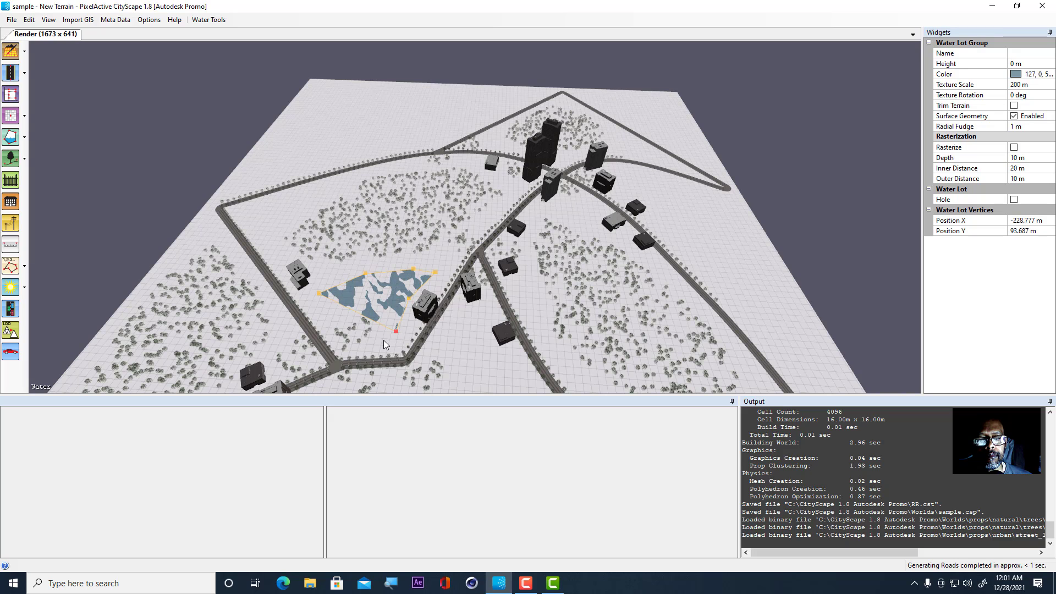
click(383, 341)
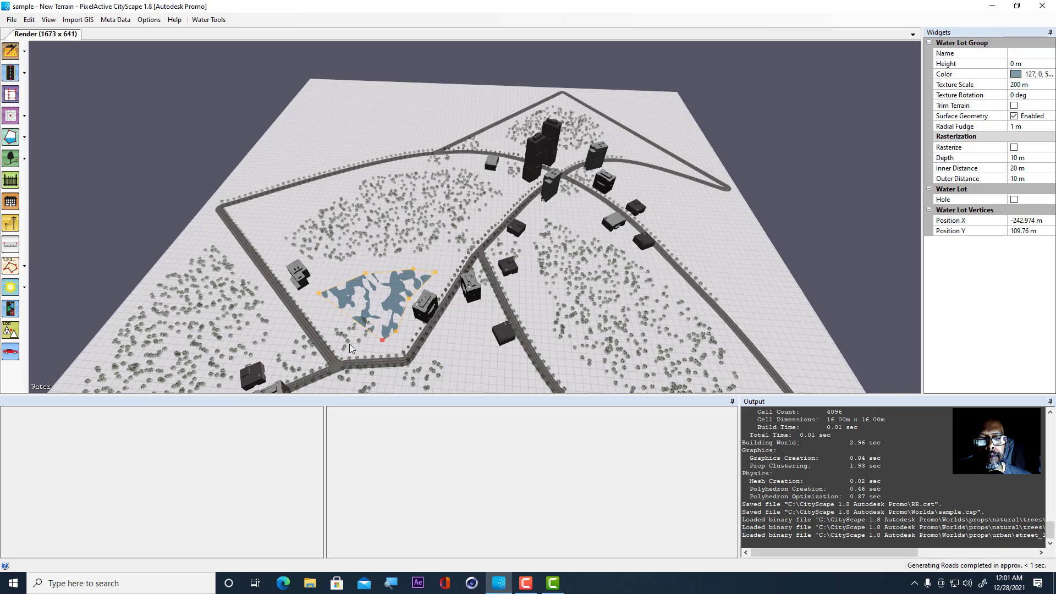
click(325, 327)
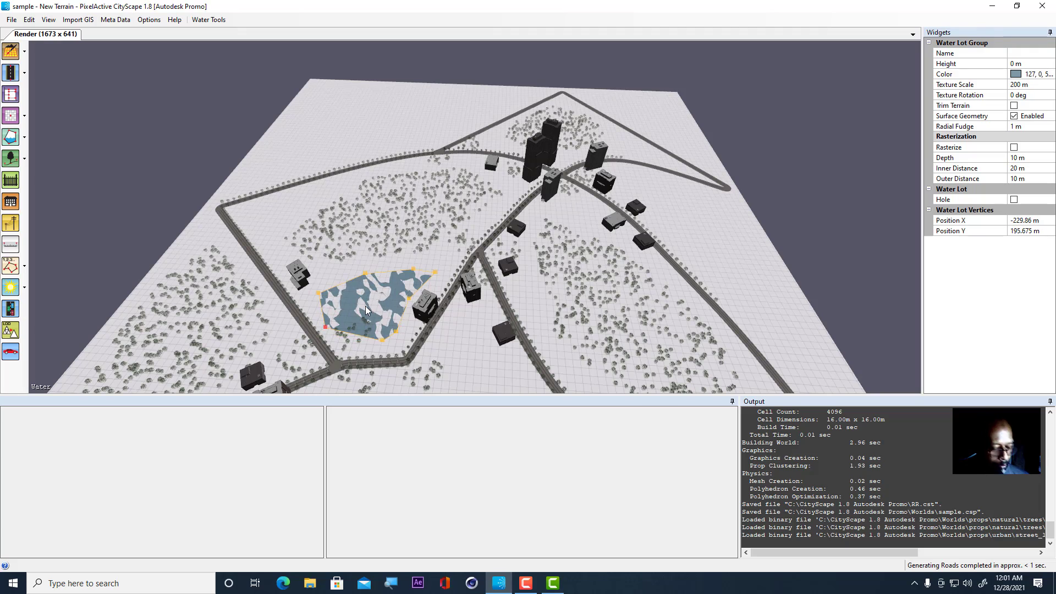
Step: Reshape the water polygon into a rounder lake by moving three of its vertices outward on the sides facing the road and the trees
scroll(366, 308, up, 5)
scroll(366, 308, down, 3)
middle_drag(381, 288, 268, 318)
scroll(222, 254, up, 3)
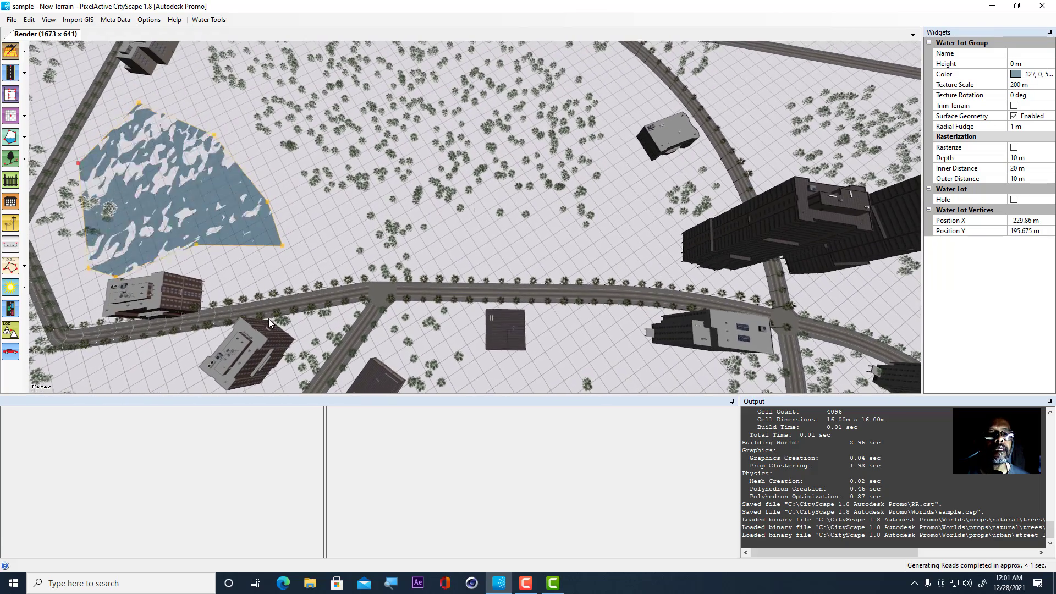
drag(197, 250, 257, 269)
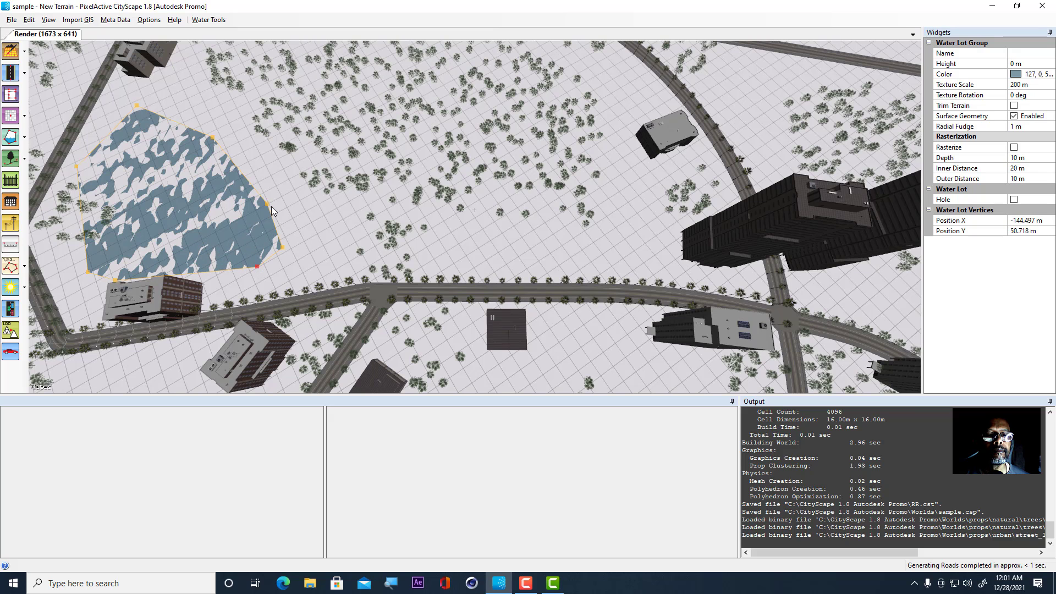
drag(269, 204, 296, 163)
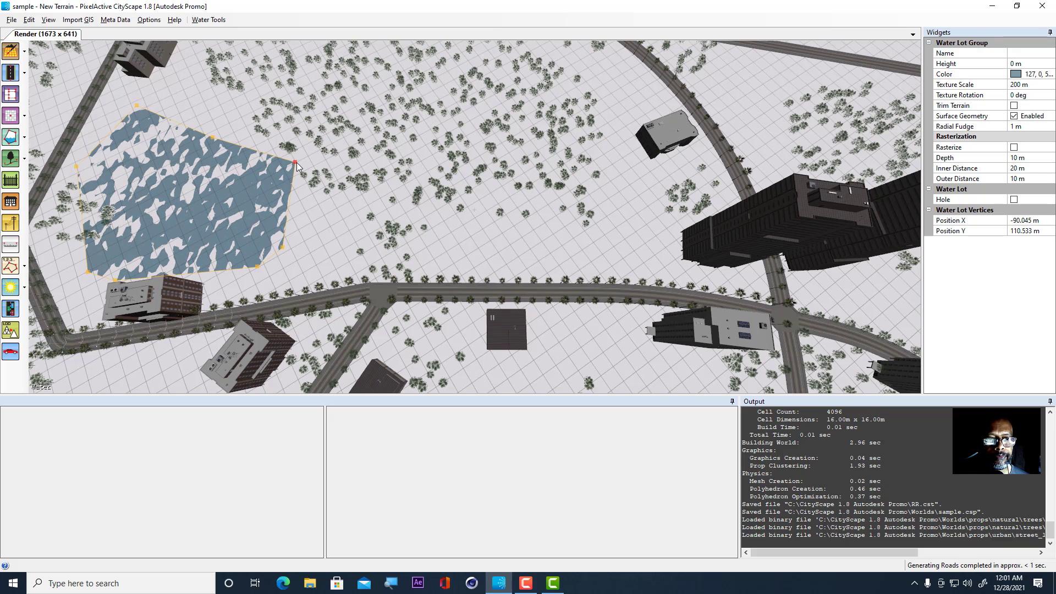
drag(213, 137, 210, 95)
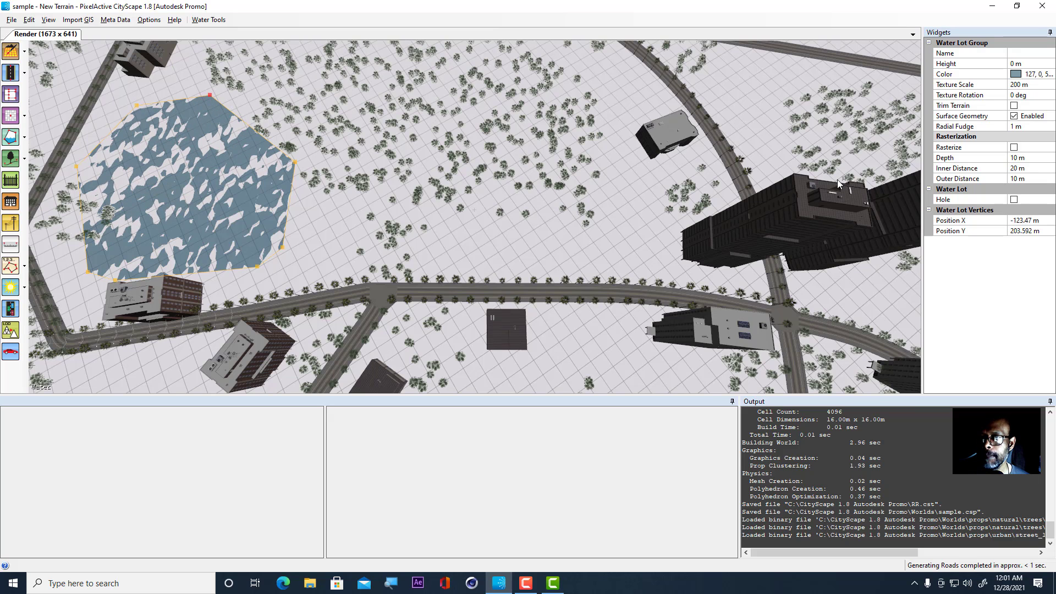
Step: Set the water lot's rasterization depth to 20 m and inner distance to 10 m, and enable Rasterize
click(1023, 160)
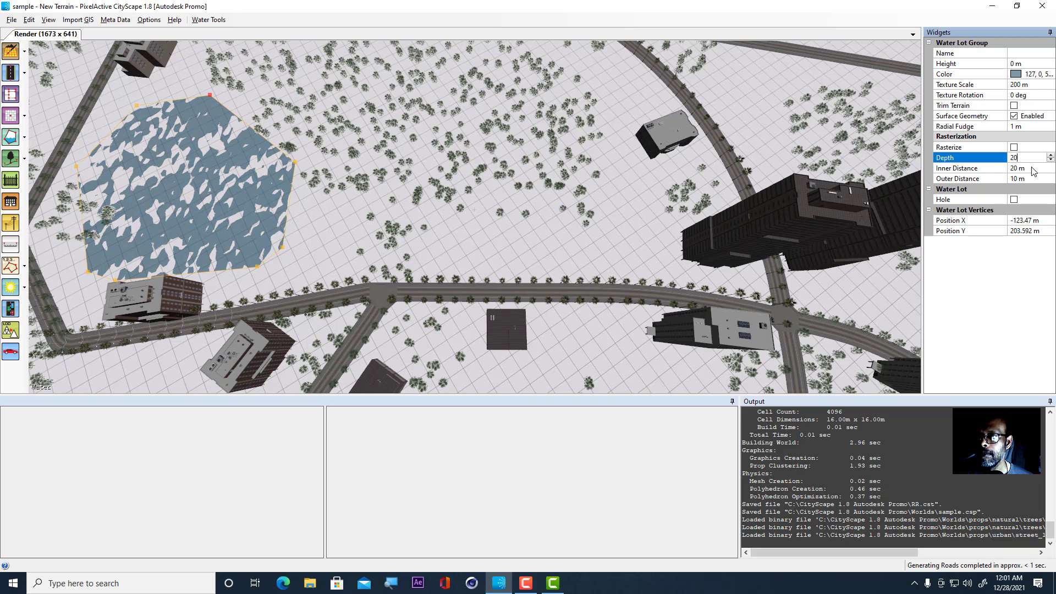
click(1033, 167)
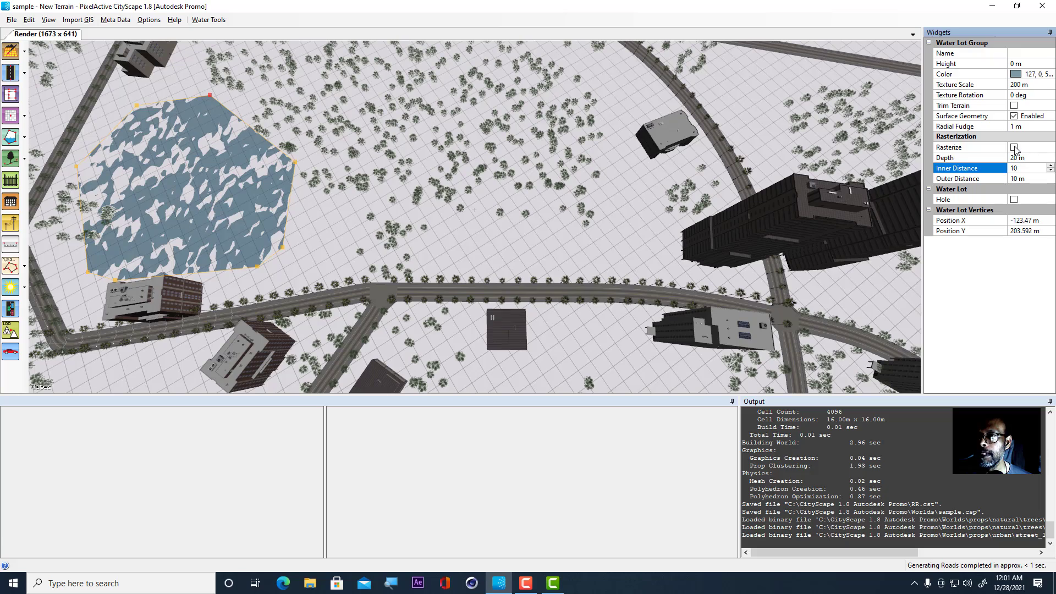
click(1014, 148)
click(203, 223)
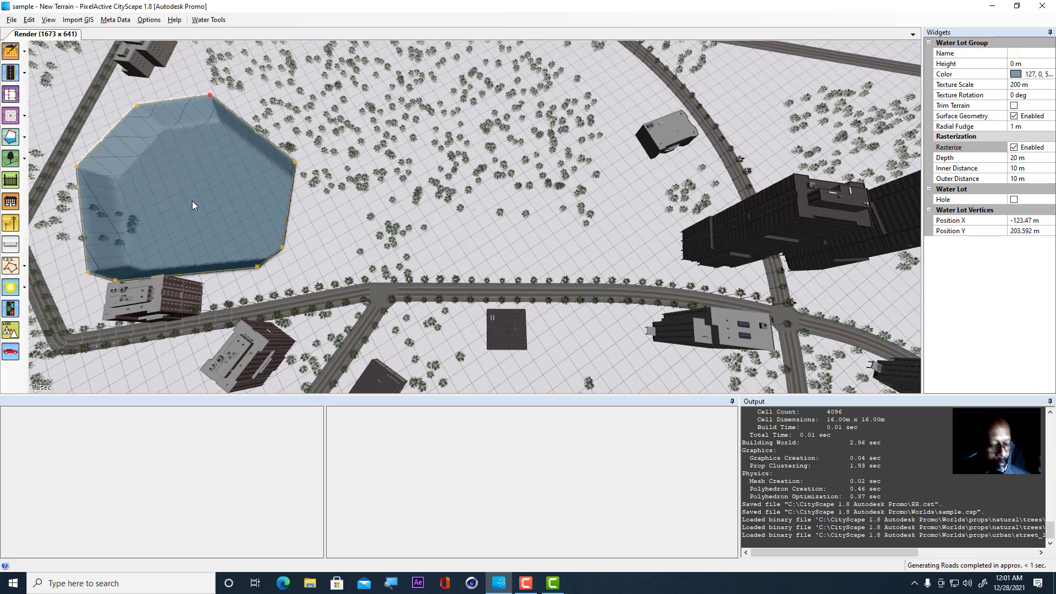
Step: Set the lake's rasterization outer distance to 15 m
middle_drag(212, 216, 292, 166)
scroll(292, 166, down, 7)
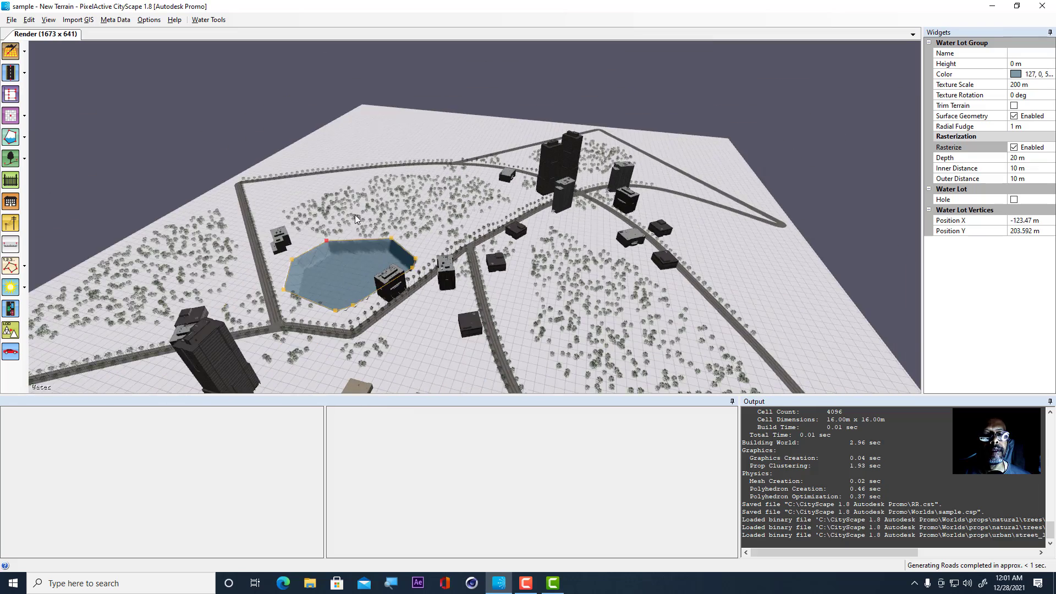
middle_drag(355, 215, 452, 174)
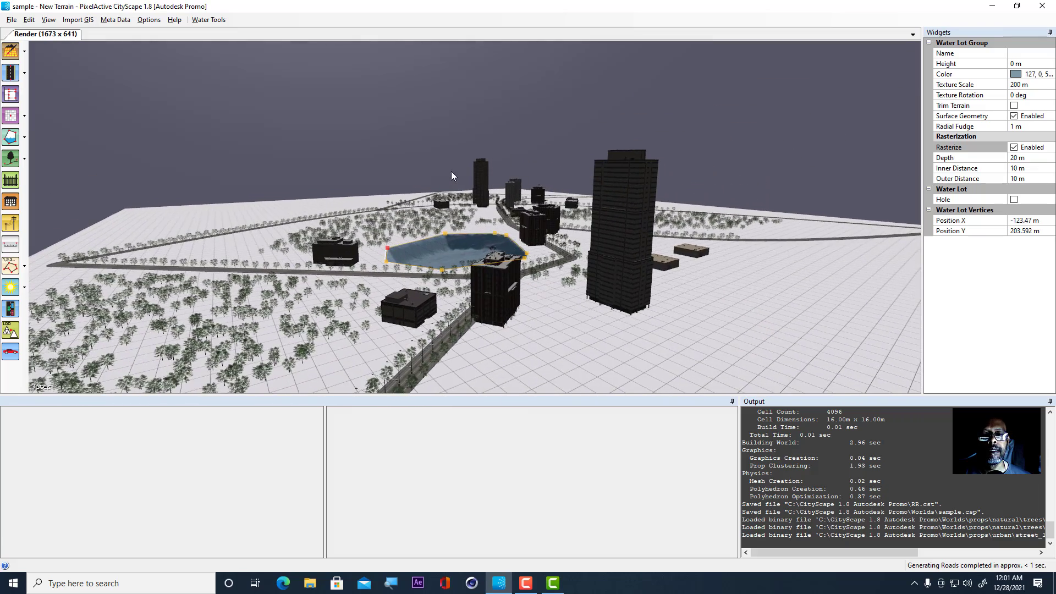
scroll(453, 248, up, 5)
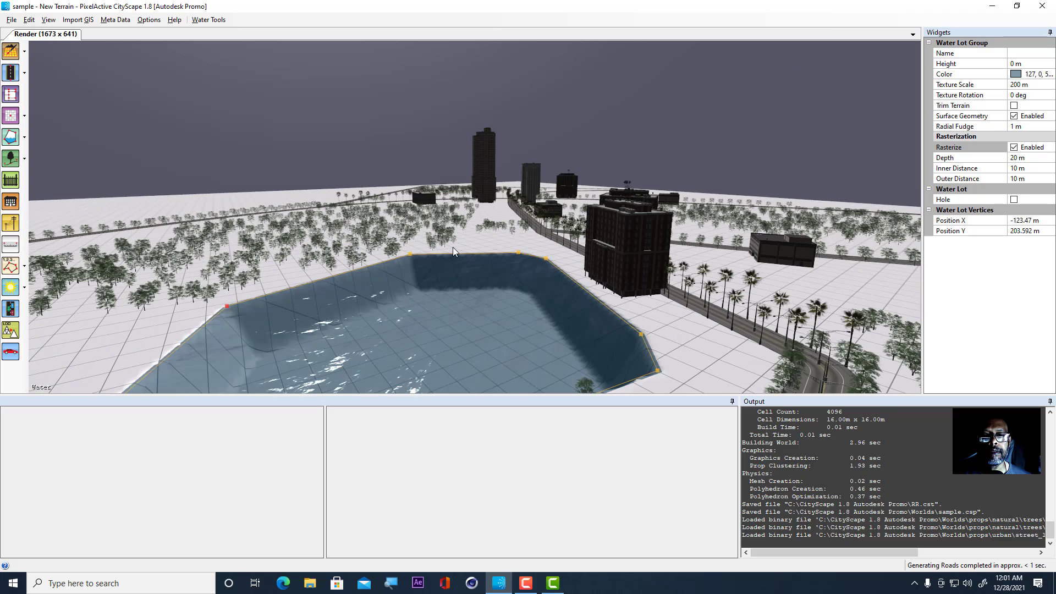
mouse_move(454, 246)
alt+right_down()
mouse_move(690, 349)
mouse_move(639, 332)
alt+right_up()
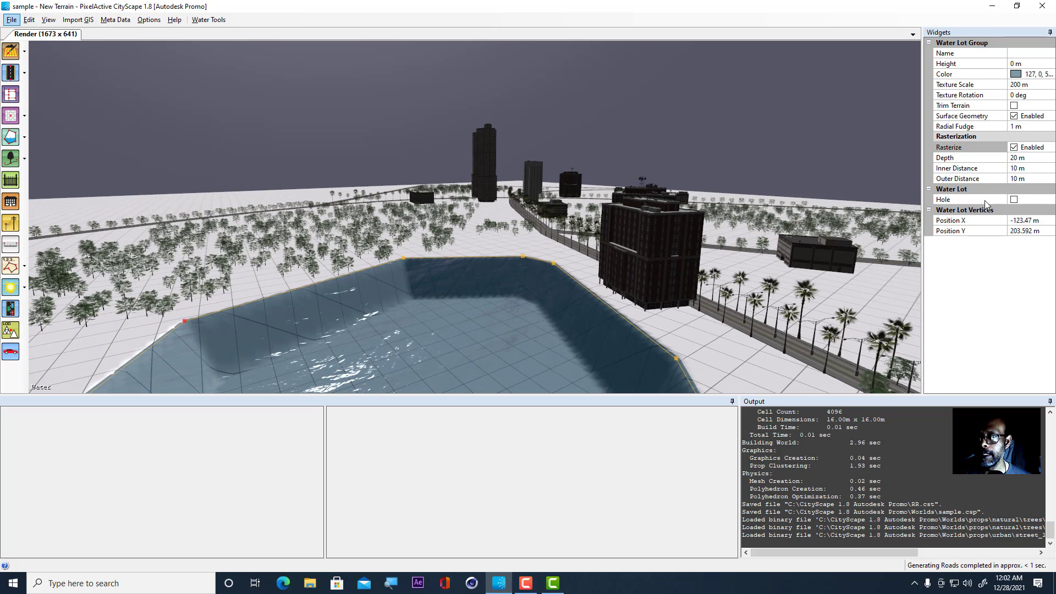
click(1029, 180)
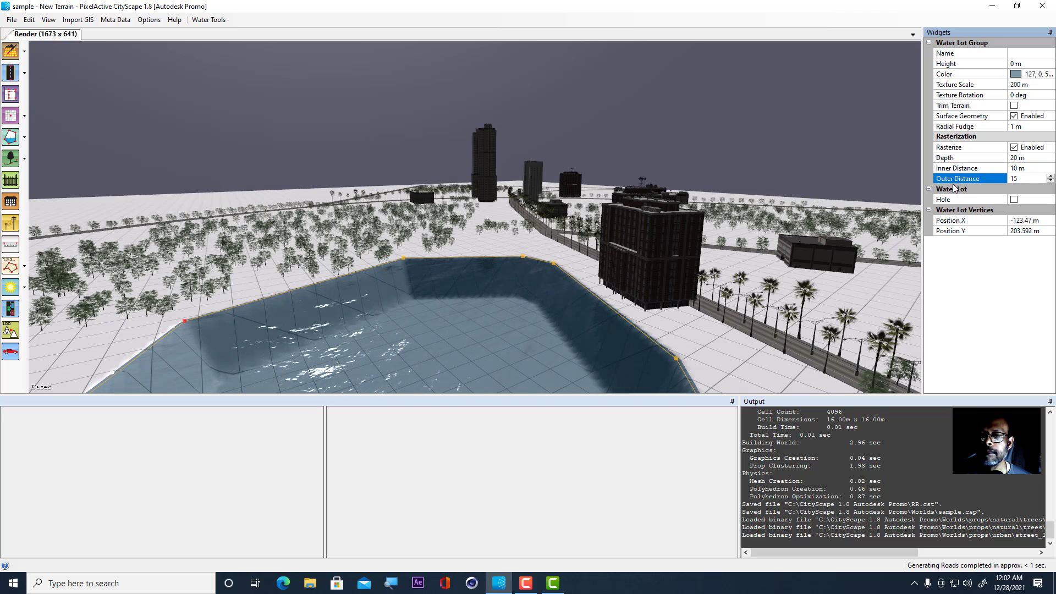
click(476, 307)
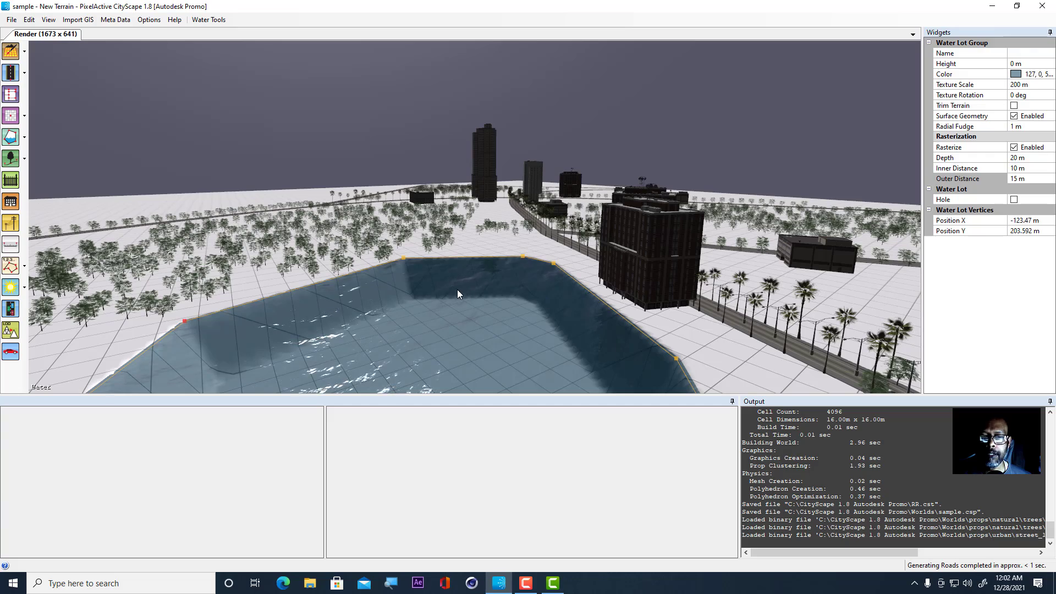
Step: Start the physics simulation of the world with all tiles selected
scroll(451, 289, down, 5)
scroll(451, 289, up, 4)
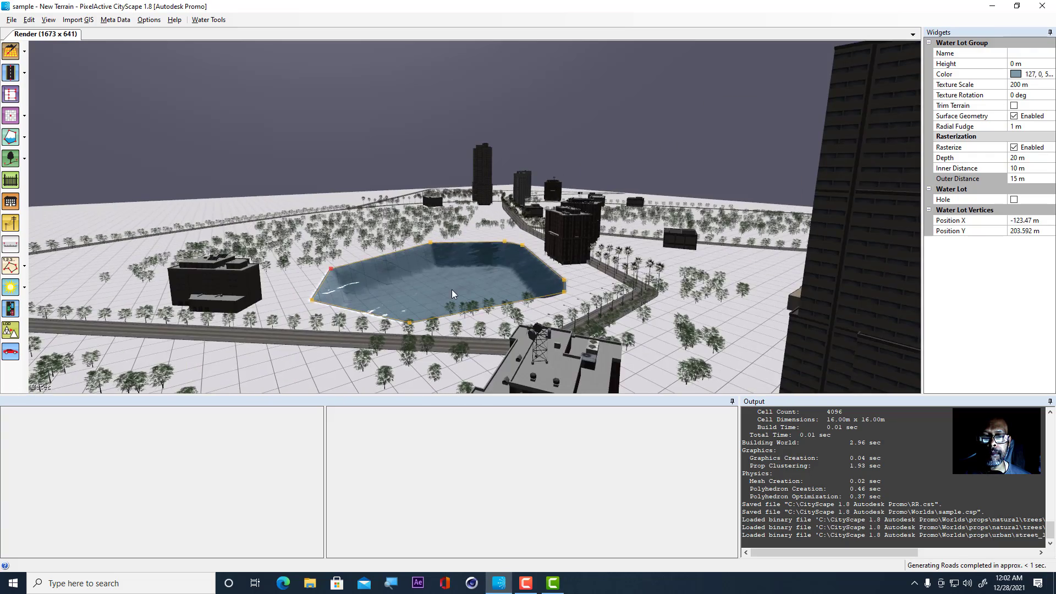
scroll(451, 289, down, 3)
middle_drag(506, 302, 530, 280)
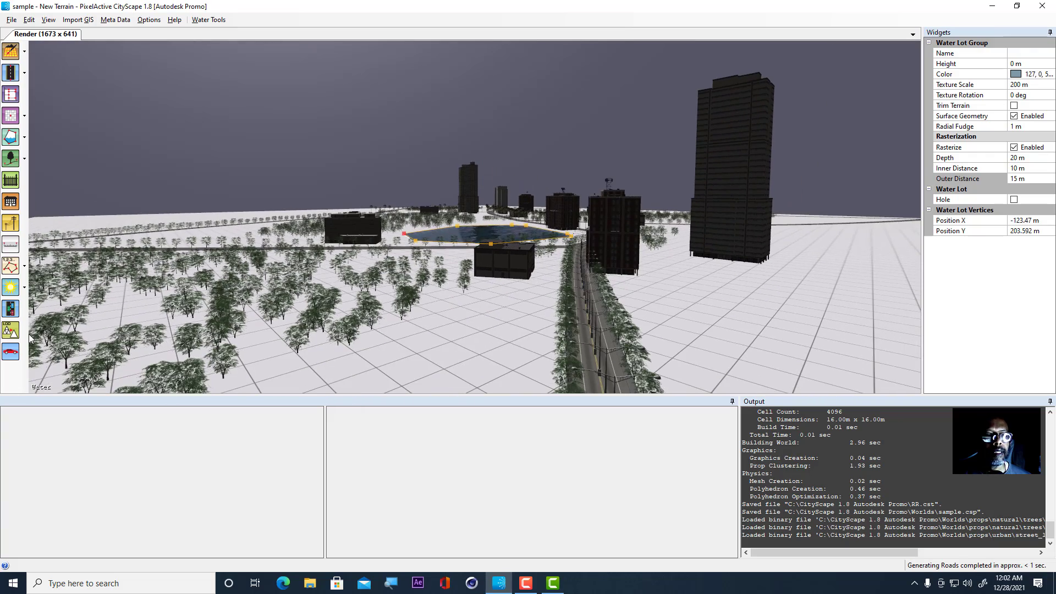
click(11, 352)
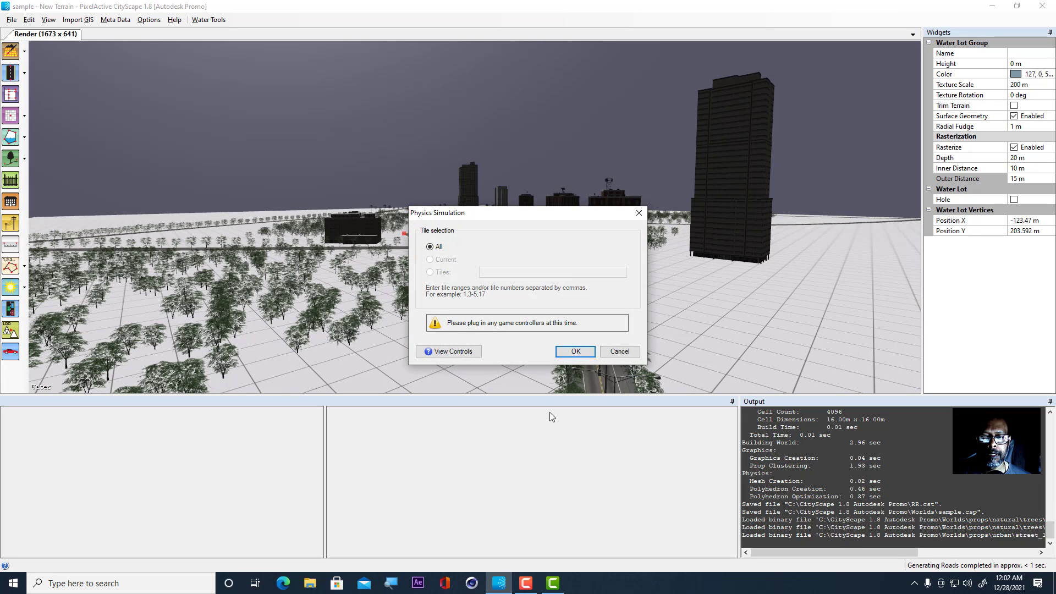
click(583, 353)
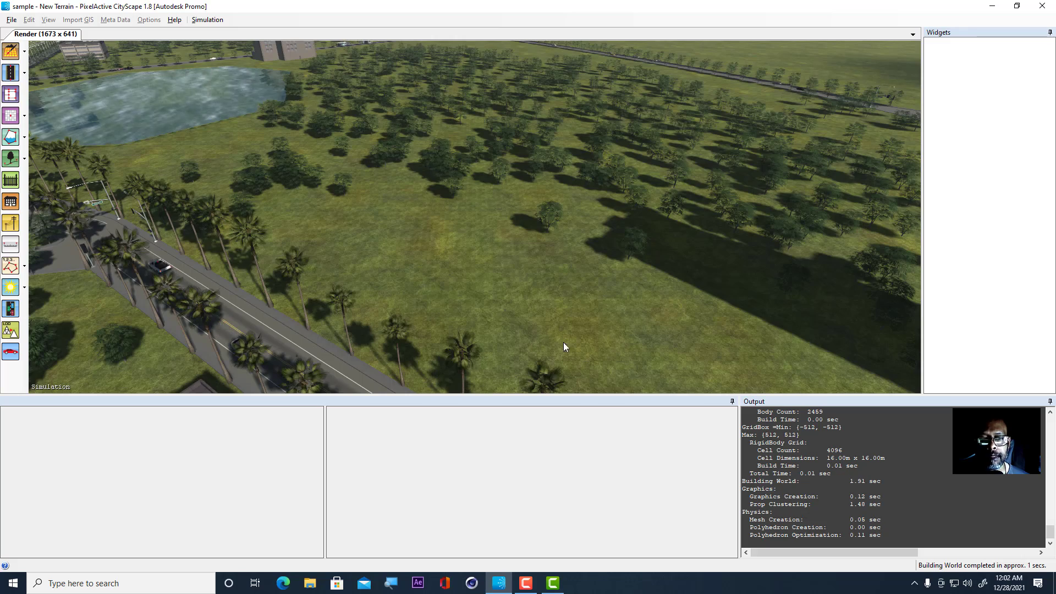
Step: Explore the running simulation at street level, following the traffic along the palm-lined road and past the buildings
middle_drag(514, 269, 695, 215)
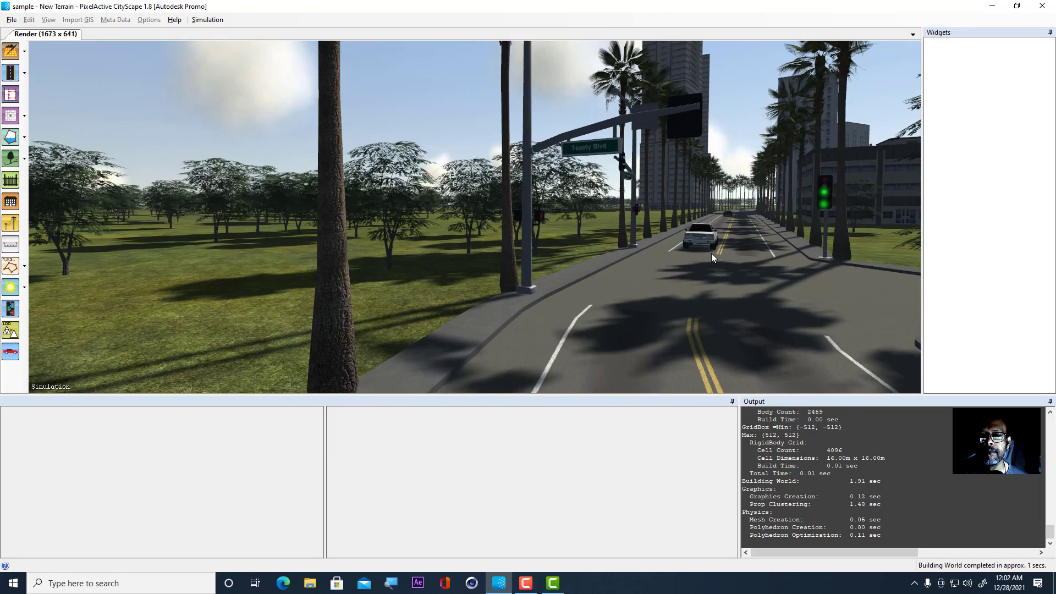
scroll(711, 253, down, 1)
scroll(711, 253, down, 2)
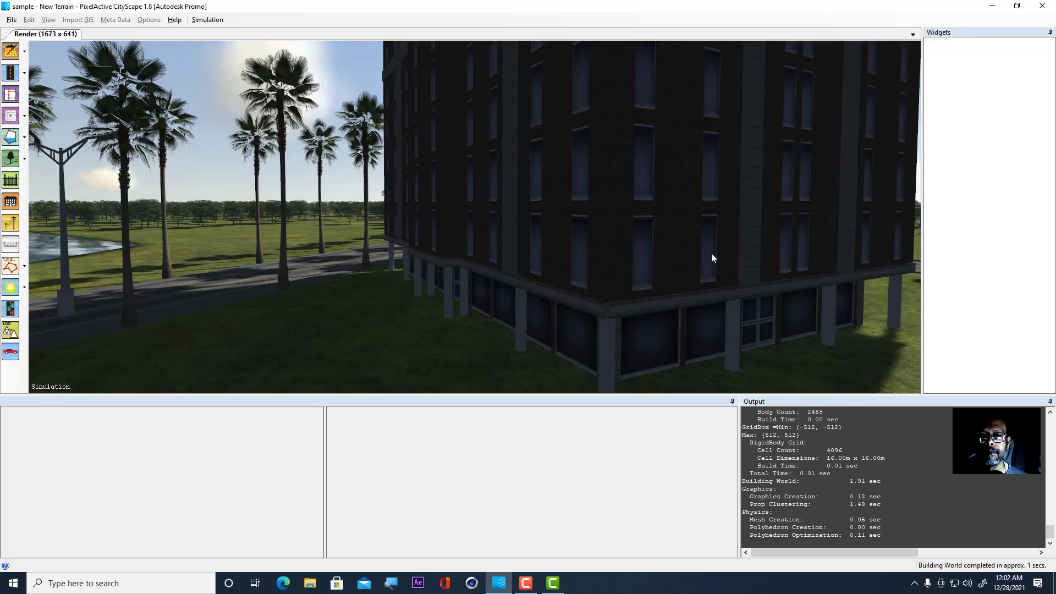
scroll(712, 253, down, 3)
mouse_move(593, 253)
middle_down()
mouse_move(612, 249)
mouse_move(603, 252)
middle_up()
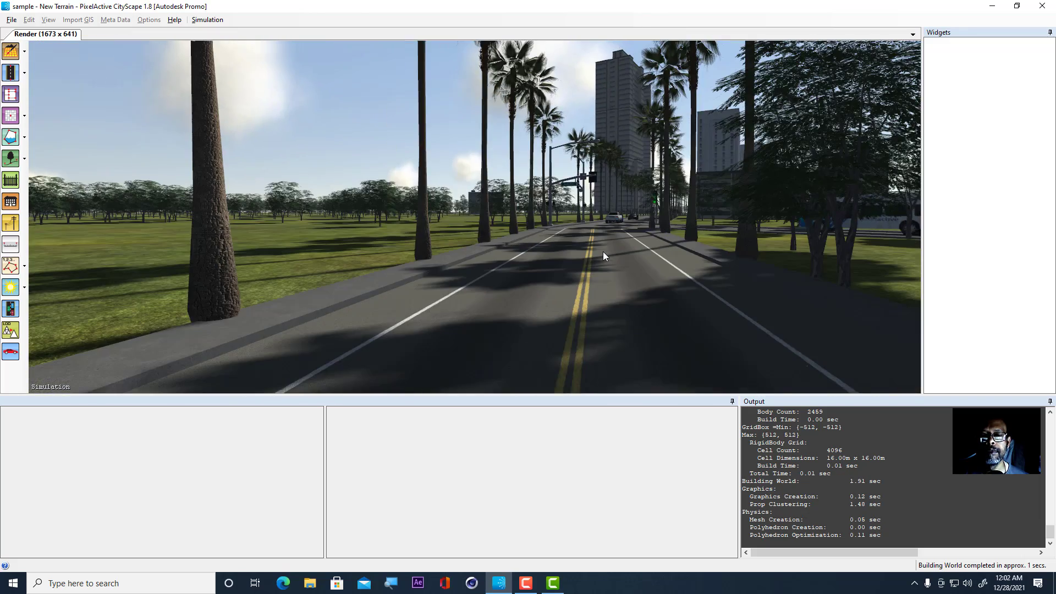
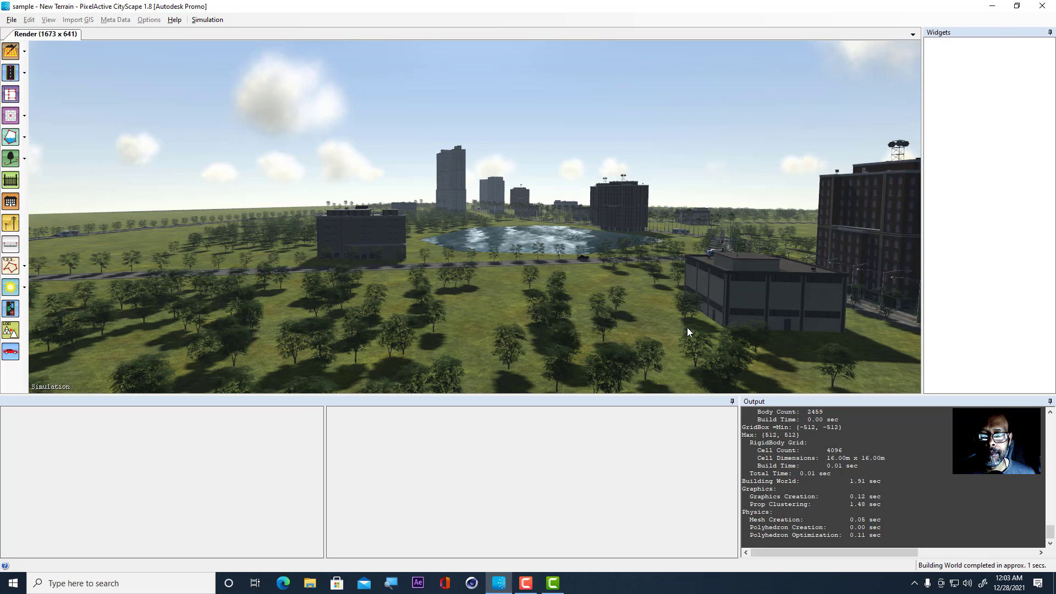
Step: View the running simulation from above, looking over the lake, the tree-covered grass, the buildings and the lamp-lined road
middle_drag(679, 329, 664, 323)
key(a)
right_drag(665, 323, 666, 322)
key(a)
key(d)
middle_drag(666, 322, 669, 325)
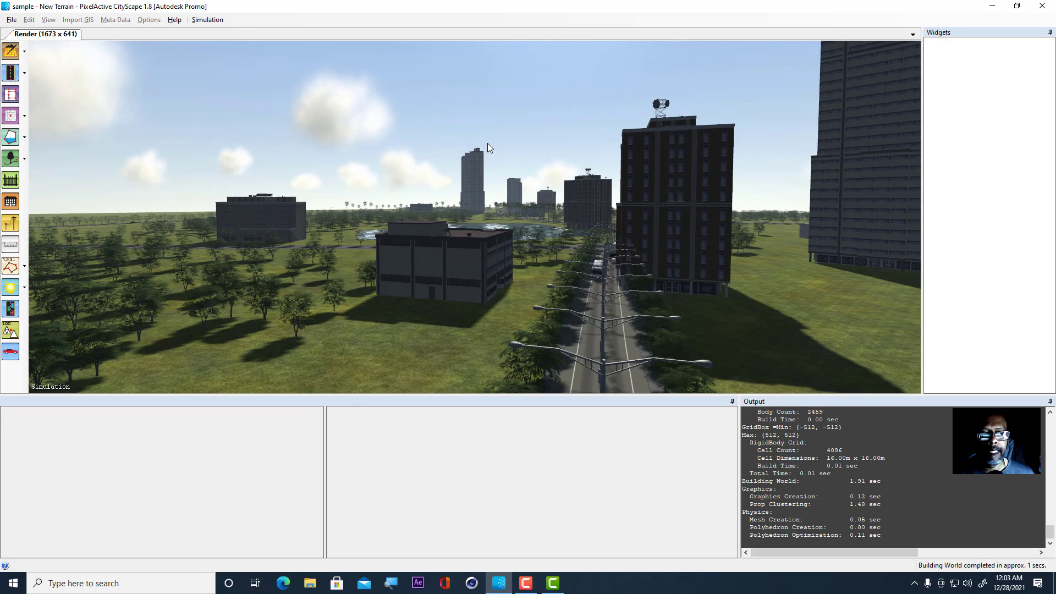
Step: Leave the simulation and display the sky settings followed by the cloud settings
click(11, 288)
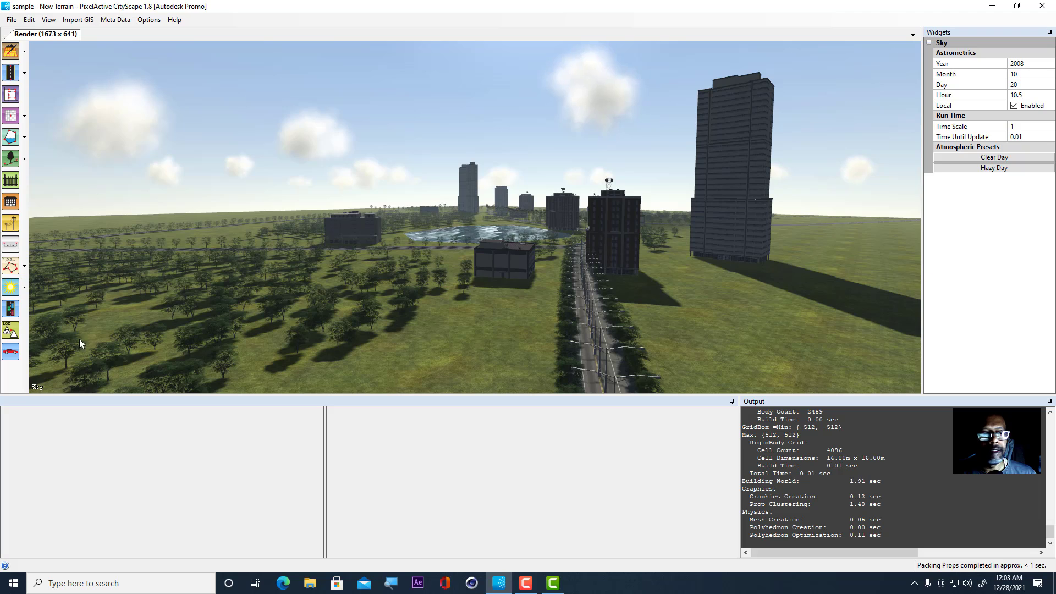
click(24, 288)
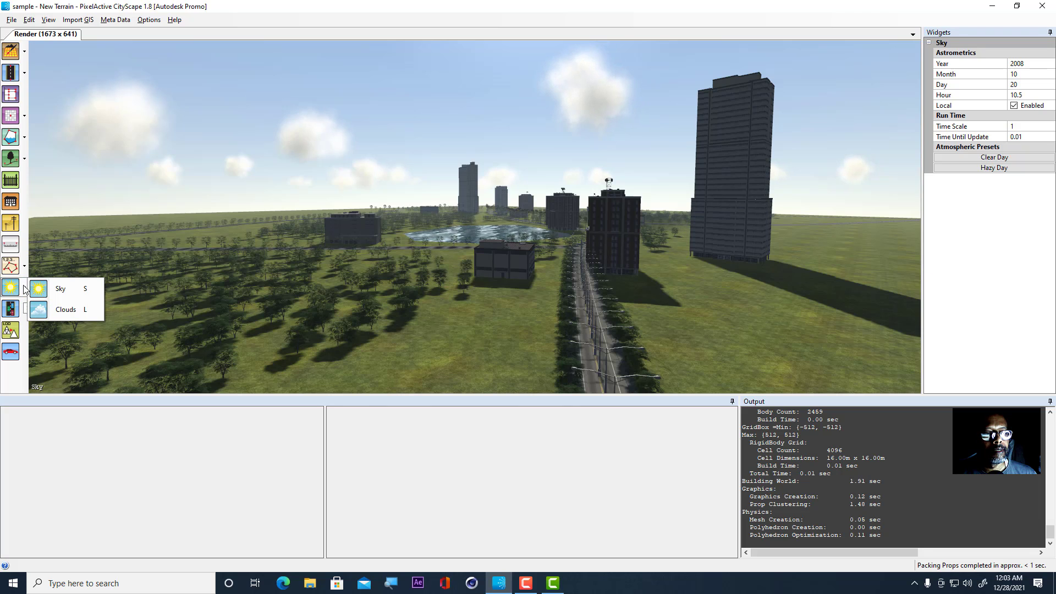
click(44, 306)
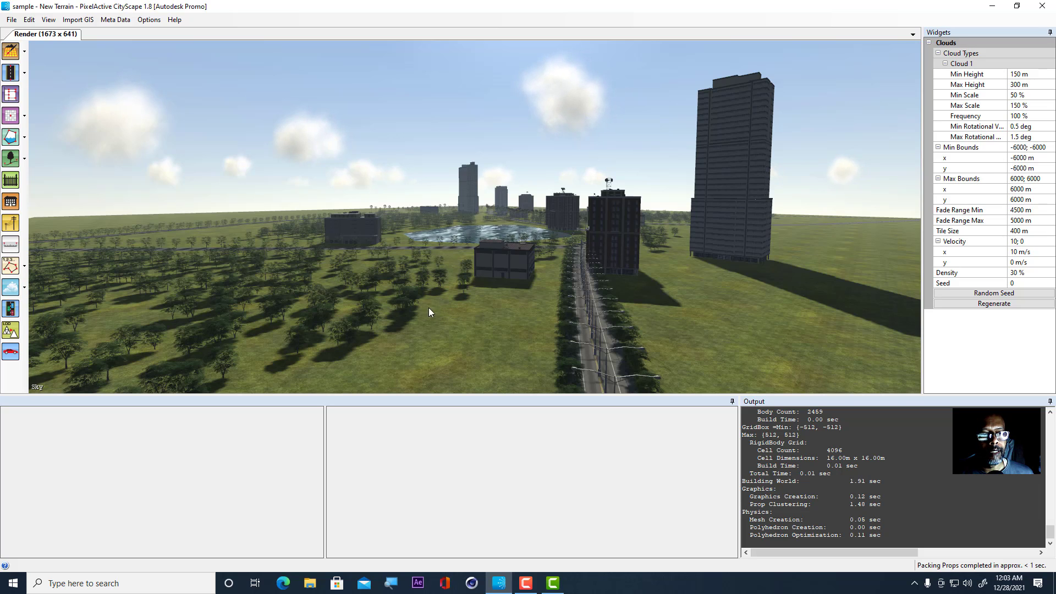
Step: Show the traffic settings and inspect the traffic curves along the roads and at the intersection beside the lake
click(10, 309)
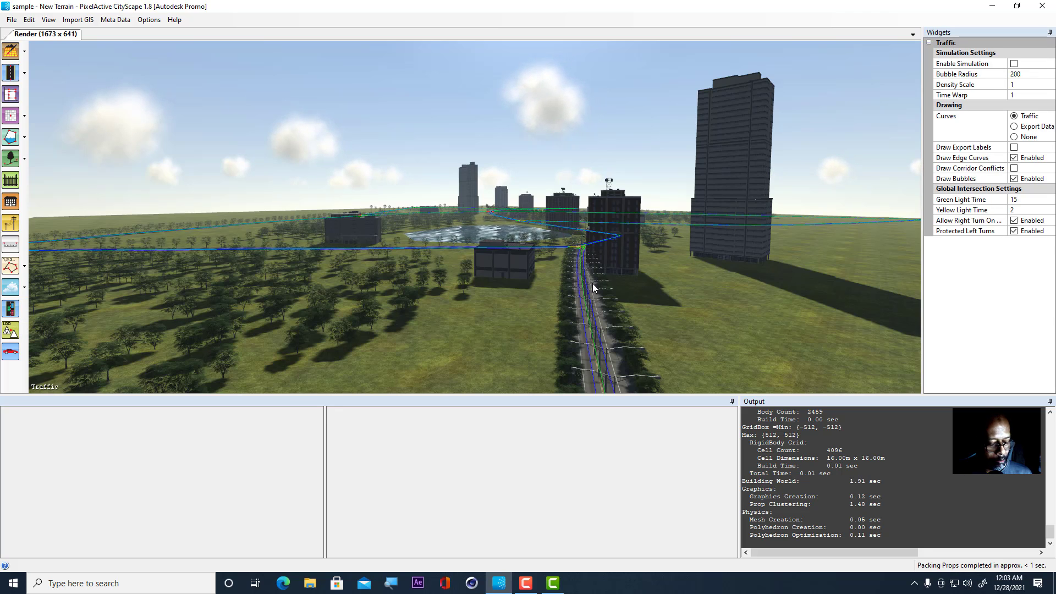
alt+scroll(592, 283, up, 3)
key(s)
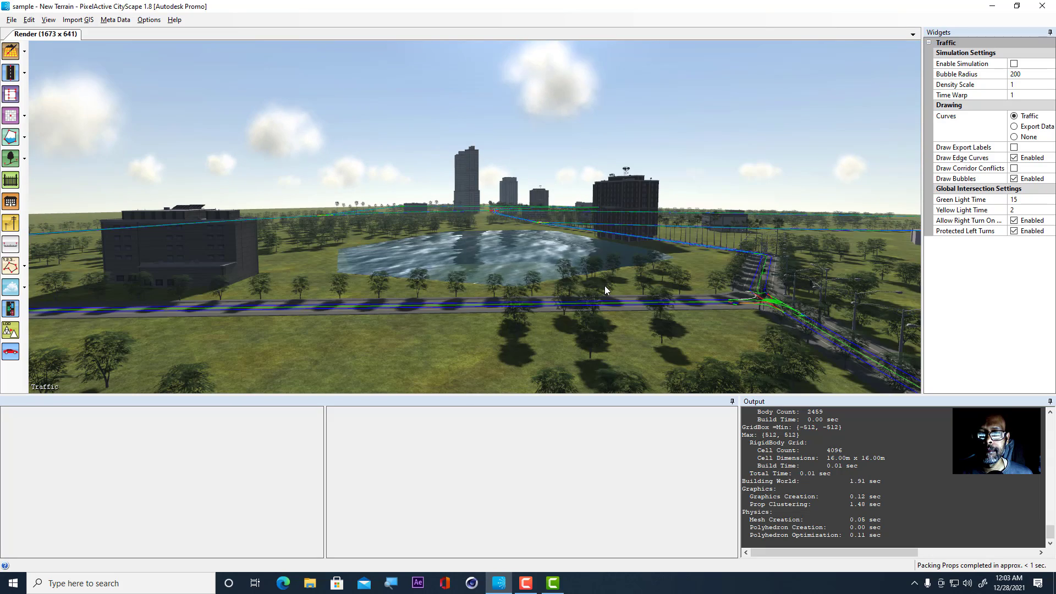
mouse_move(677, 331)
alt+mouse_down()
mouse_move(646, 332)
mouse_move(702, 324)
mouse_move(680, 330)
alt+mouse_up()
key(s)
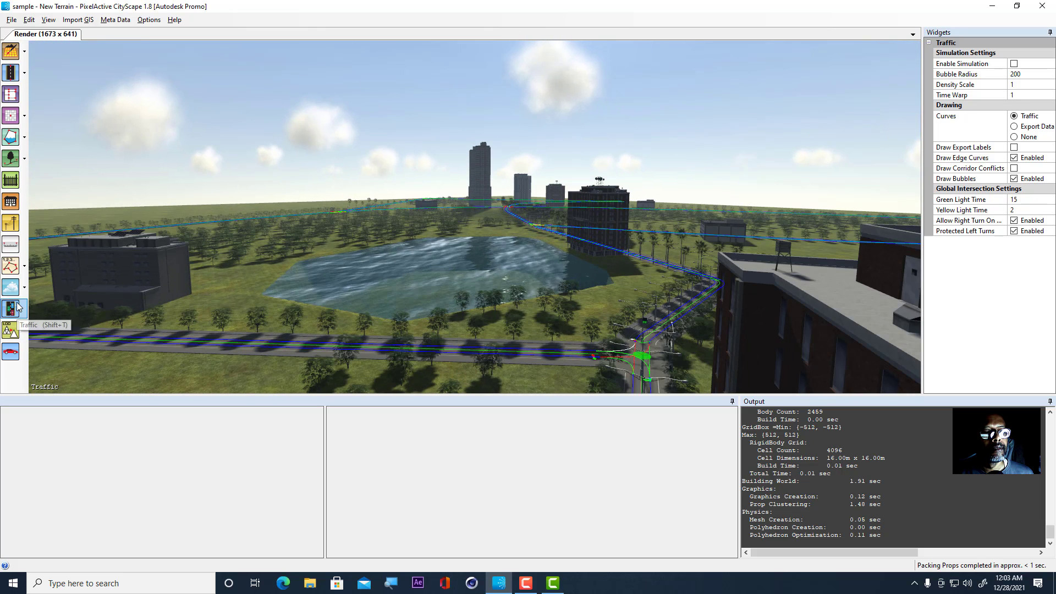
Step: Restart the physics simulation of the world and survey the whole terrain from high above
click(12, 352)
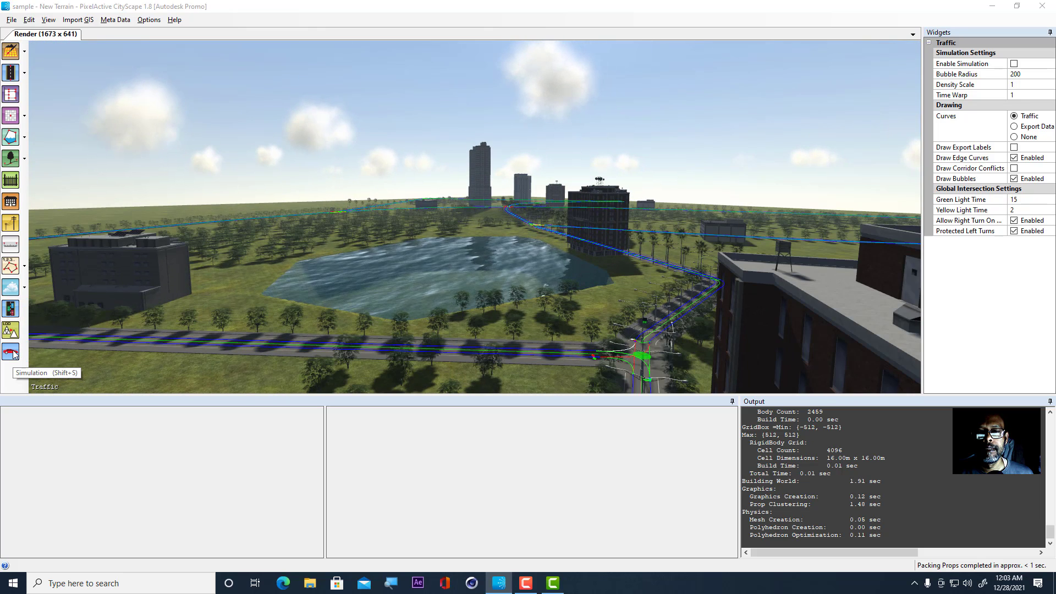
click(575, 352)
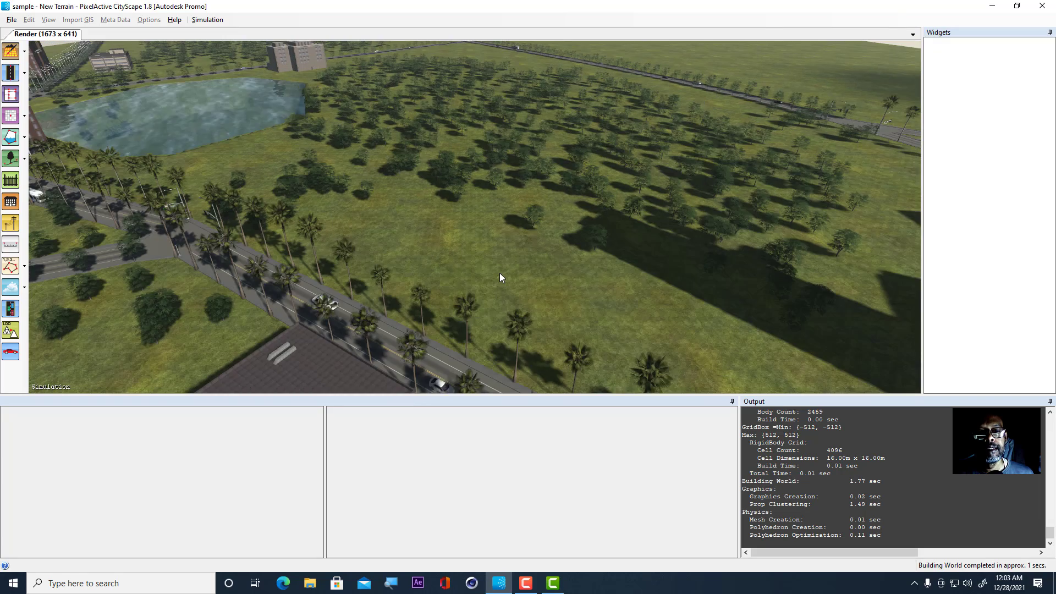
scroll(500, 273, down, 5)
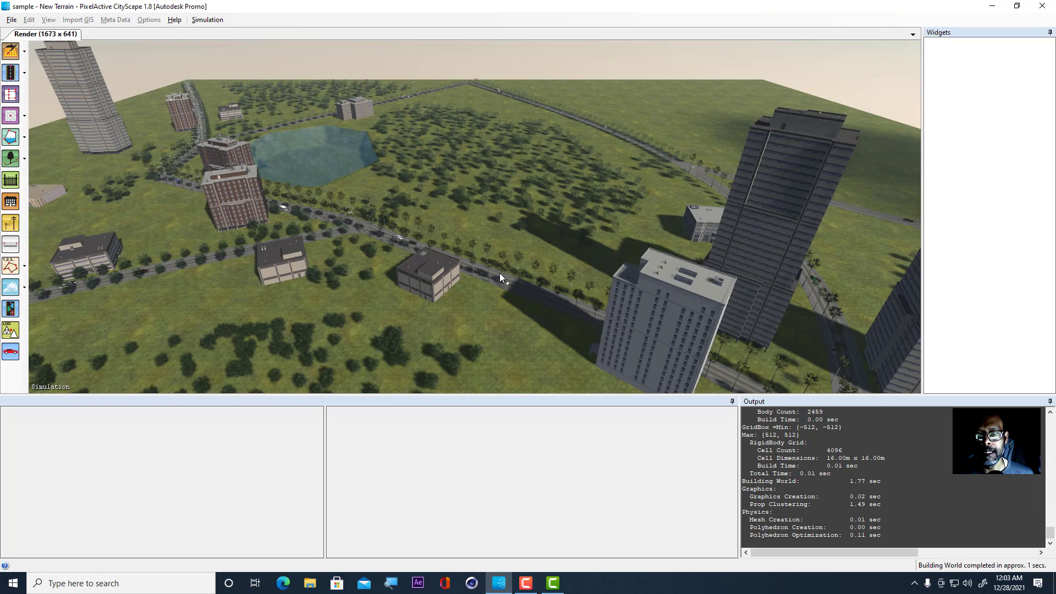
scroll(500, 273, down, 3)
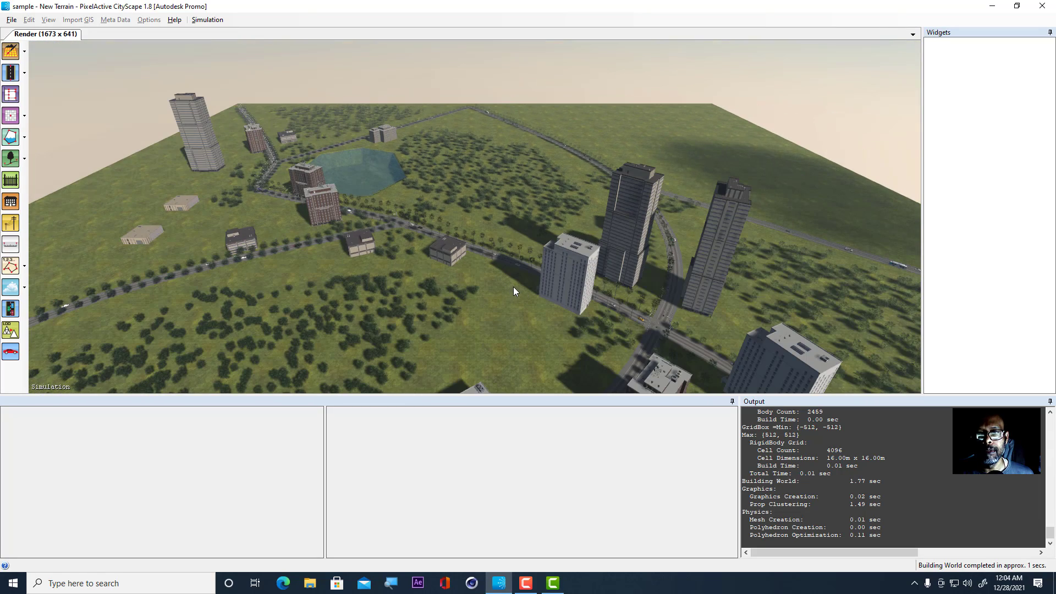
middle_drag(513, 286, 633, 250)
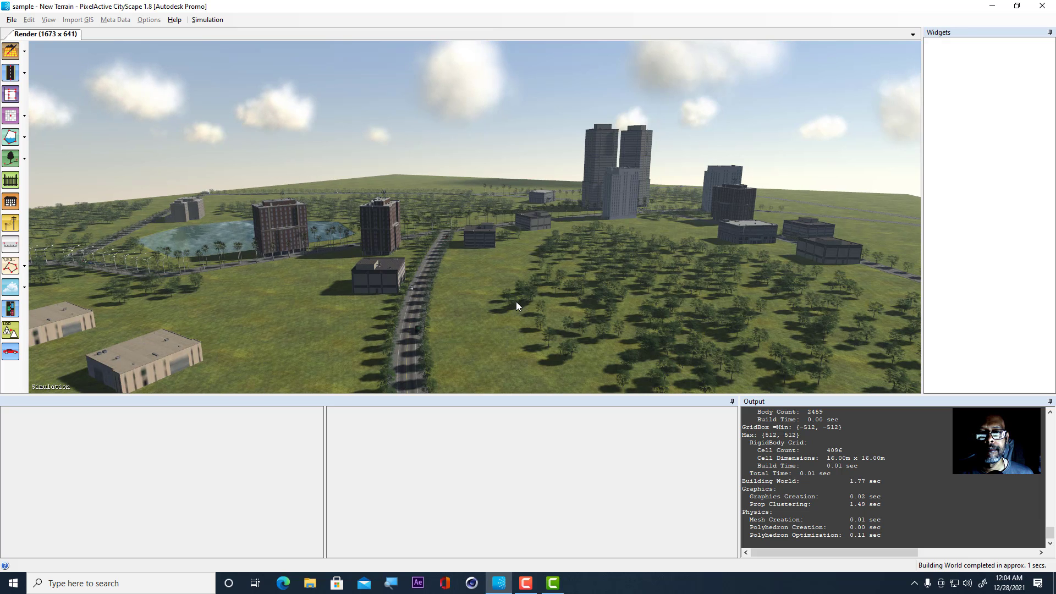
Step: Descend to the tree-lined road in the simulation and travel along it to the intersection with traffic lights
scroll(516, 302, up, 2)
mouse_move(516, 305)
middle_down()
mouse_move(542, 289)
mouse_move(524, 289)
middle_up()
scroll(524, 288, up, 3)
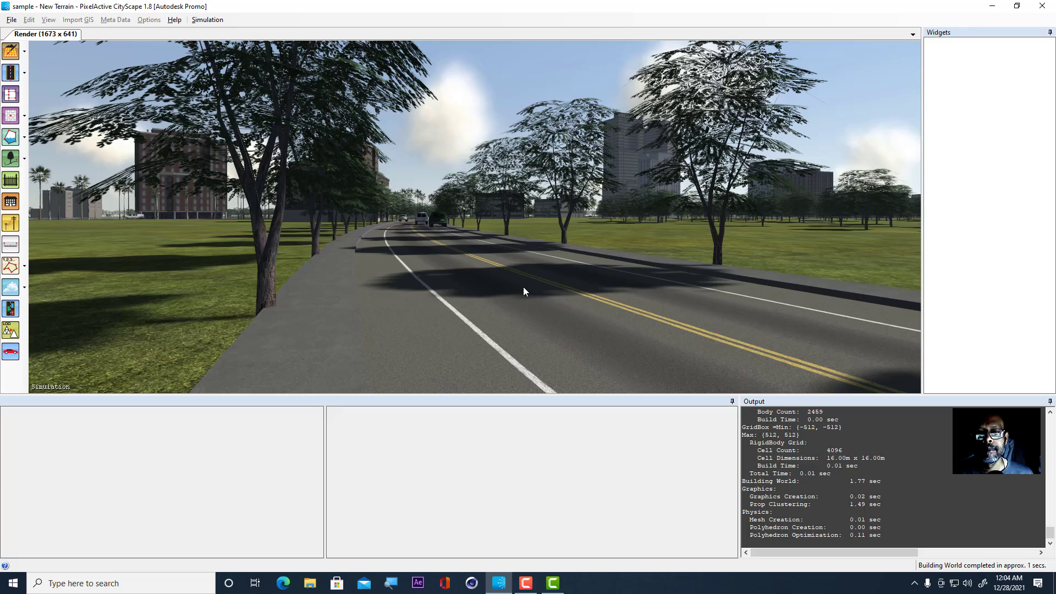
middle_drag(523, 286, 522, 288)
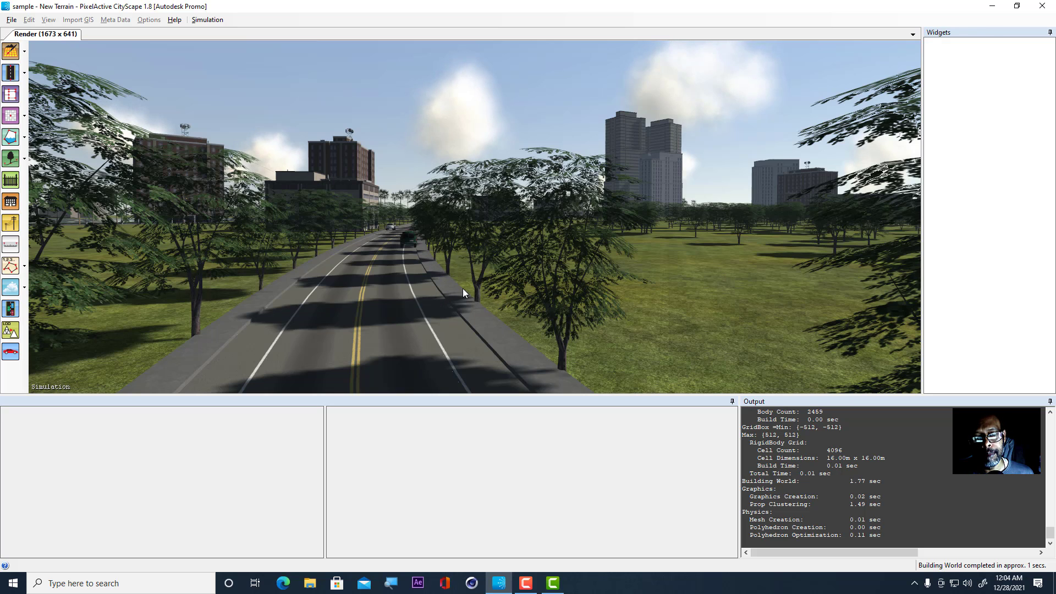
middle_drag(467, 280, 570, 280)
key(a)
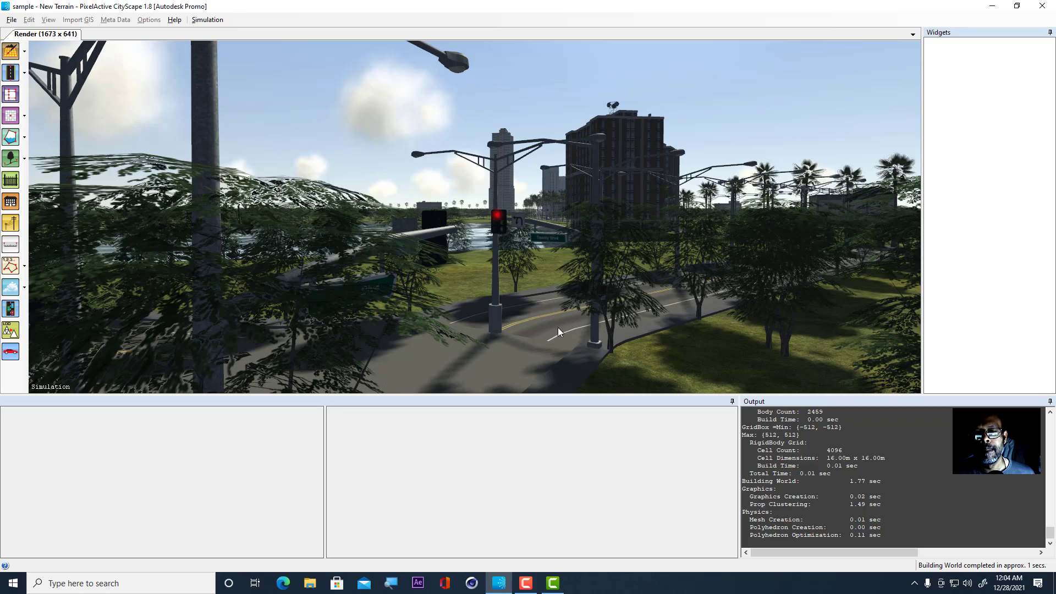